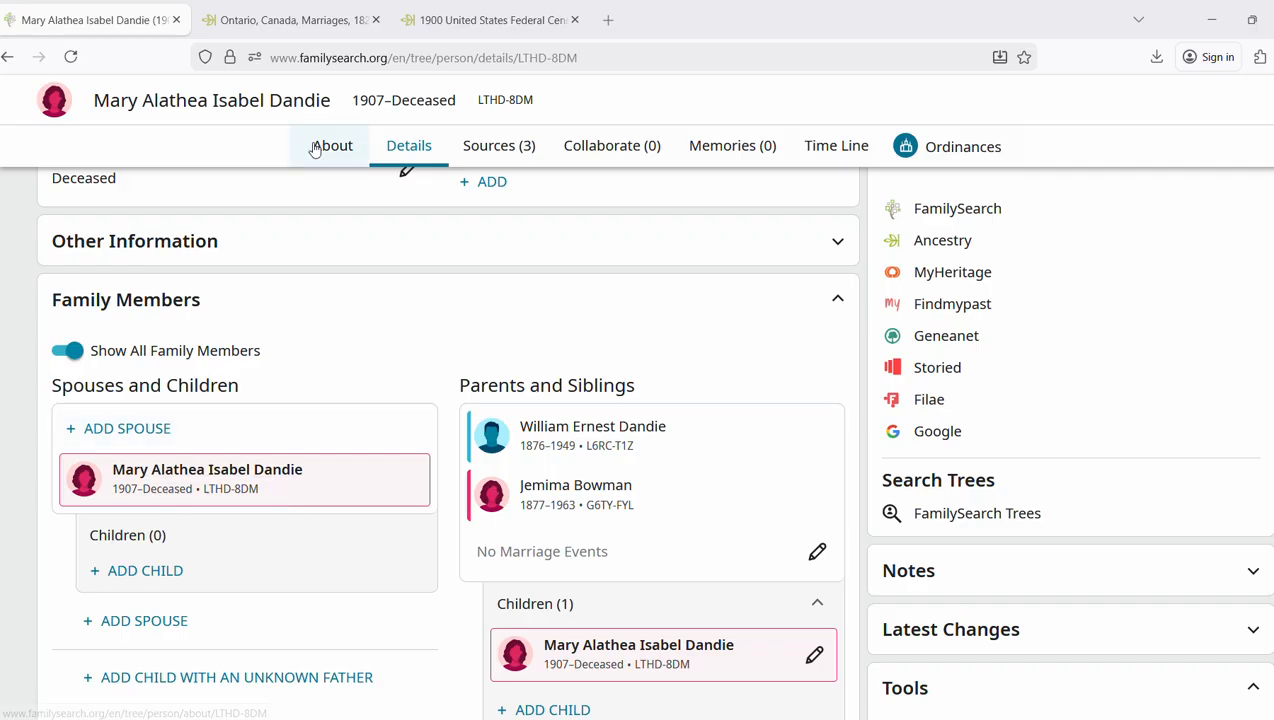
In Ancestry, open the husband's record from the bride's Ontario, Canada, Marriages record
left_click(295, 18)
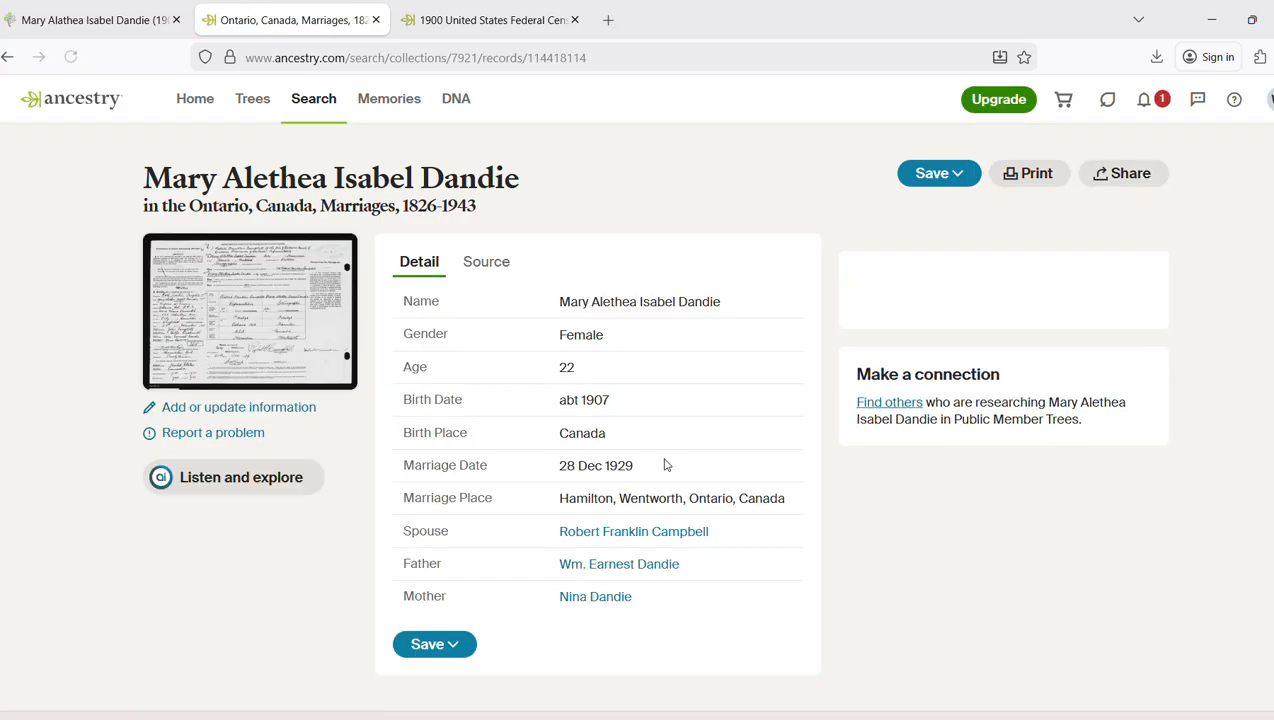
scroll(664, 465, "down", 1)
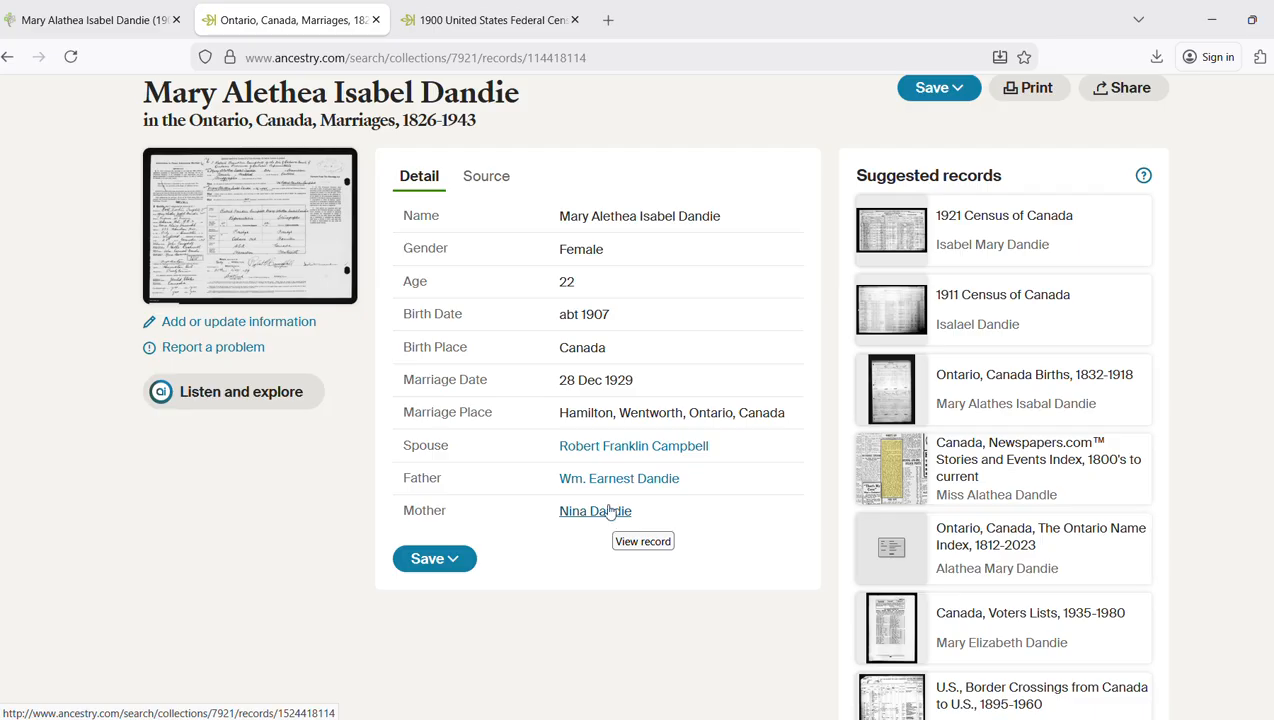
left_click(648, 447)
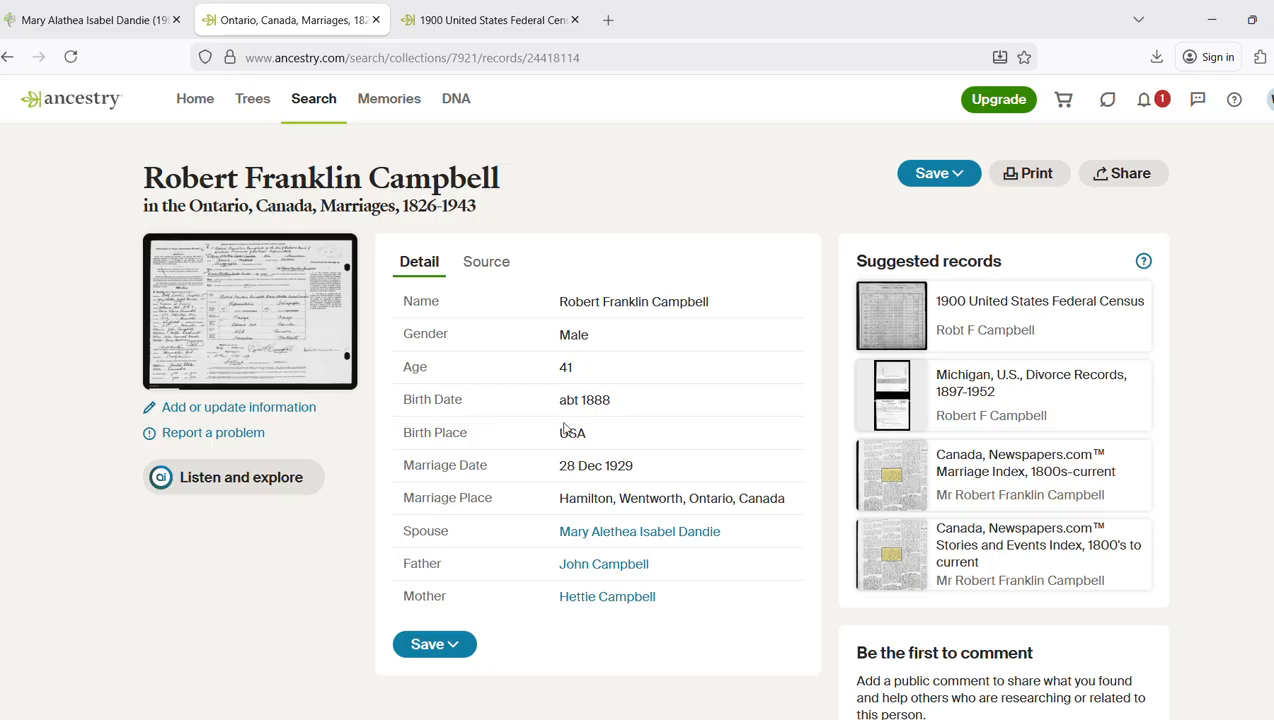
In FamilySearch, begin adding a spouse with the husband's first and last names from the marriage record and the status Deceased
left_click(88, 20)
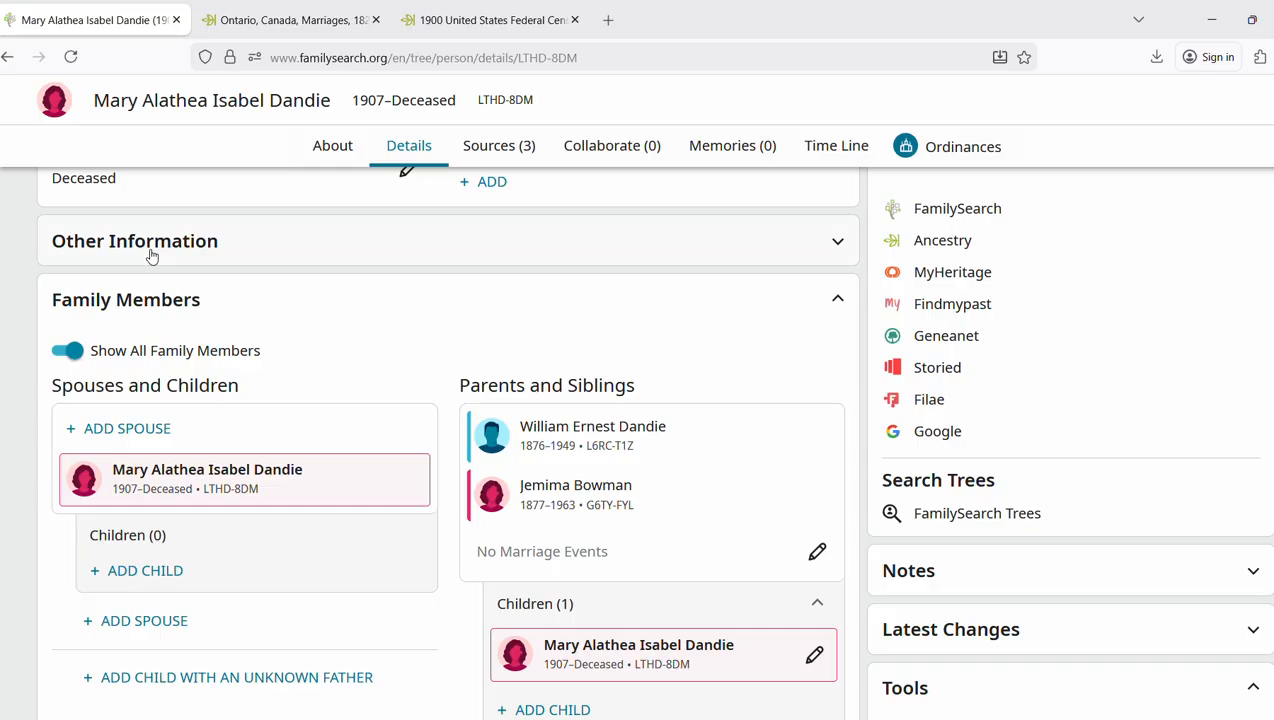
left_click(147, 431)
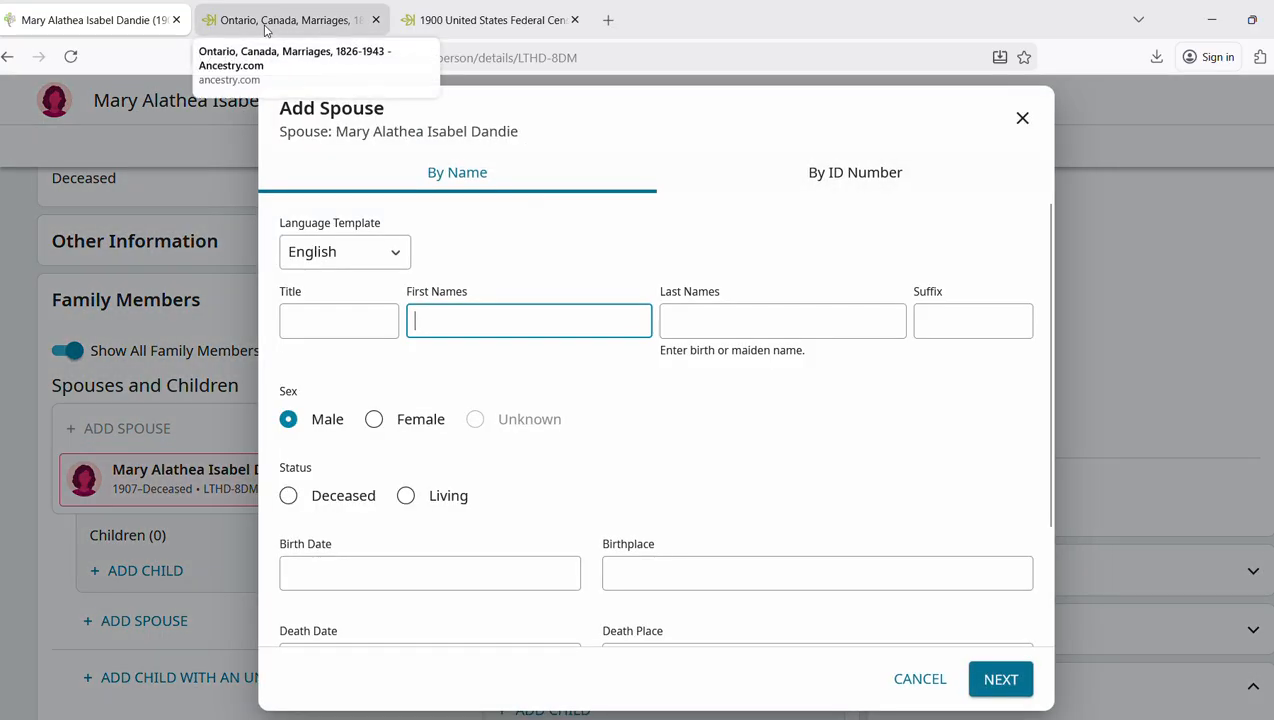
left_click(266, 26)
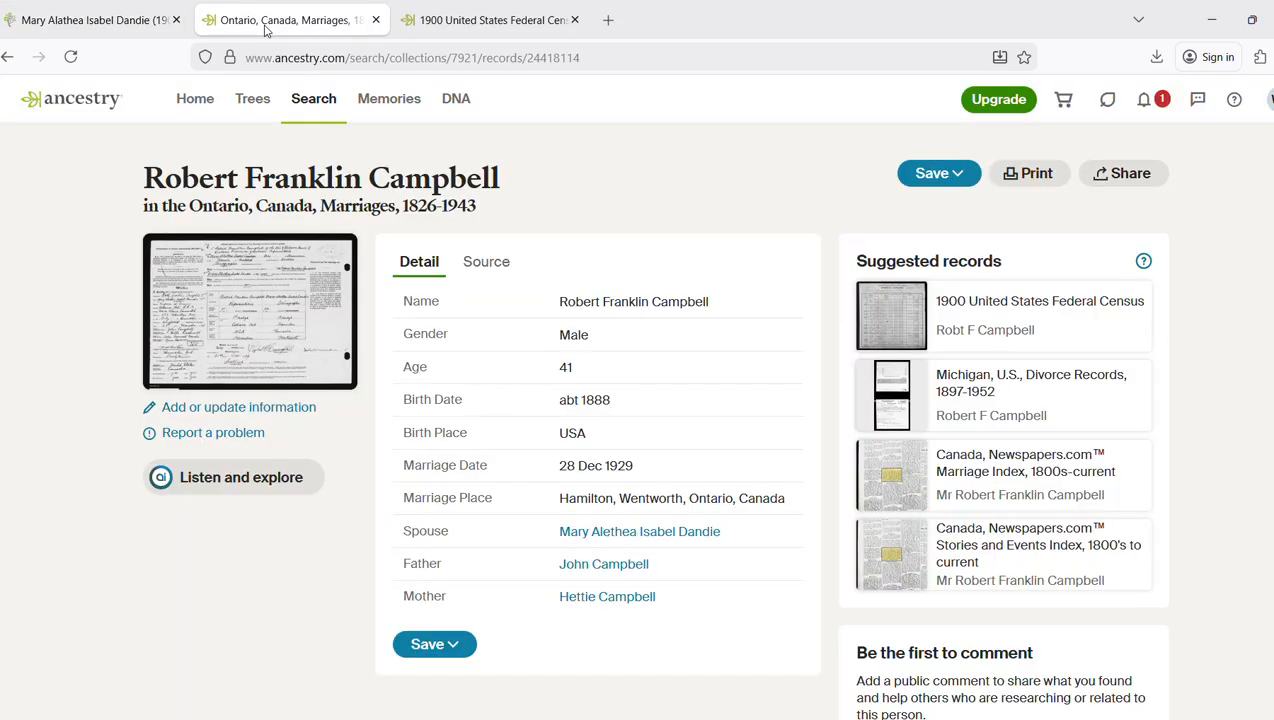
left_click(86, 17)
type("R")
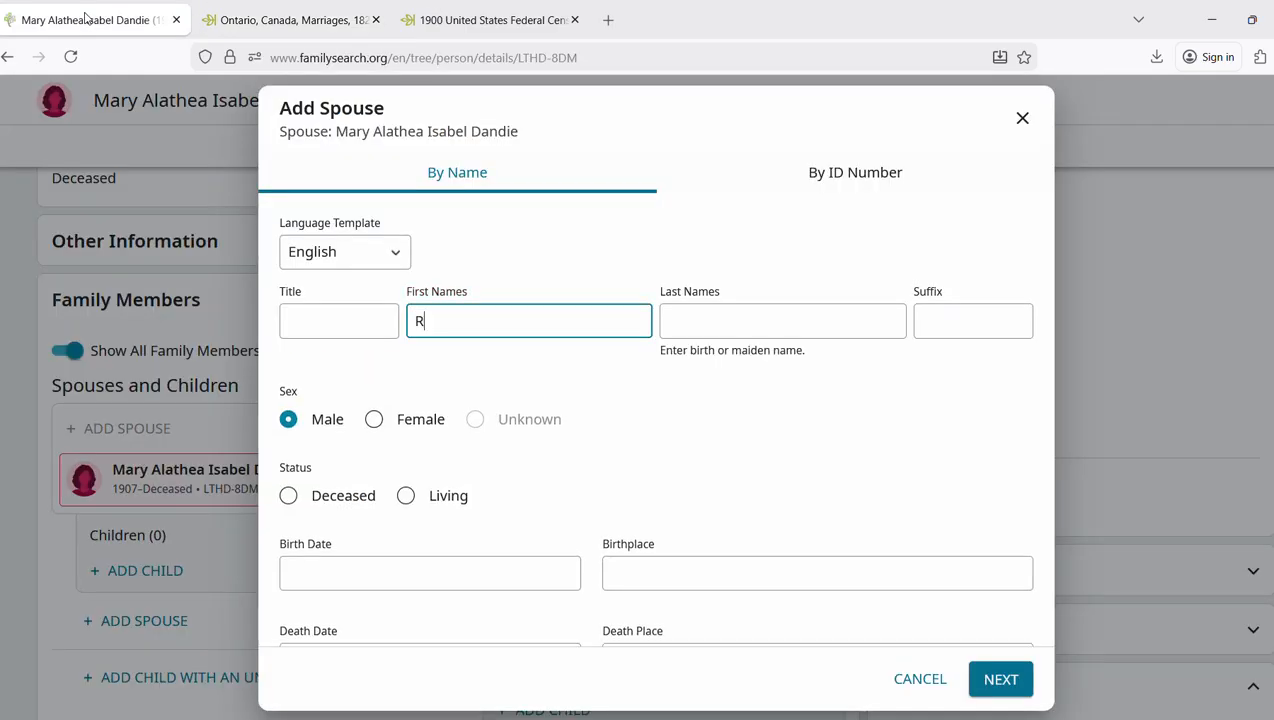
type("obert Franklin")
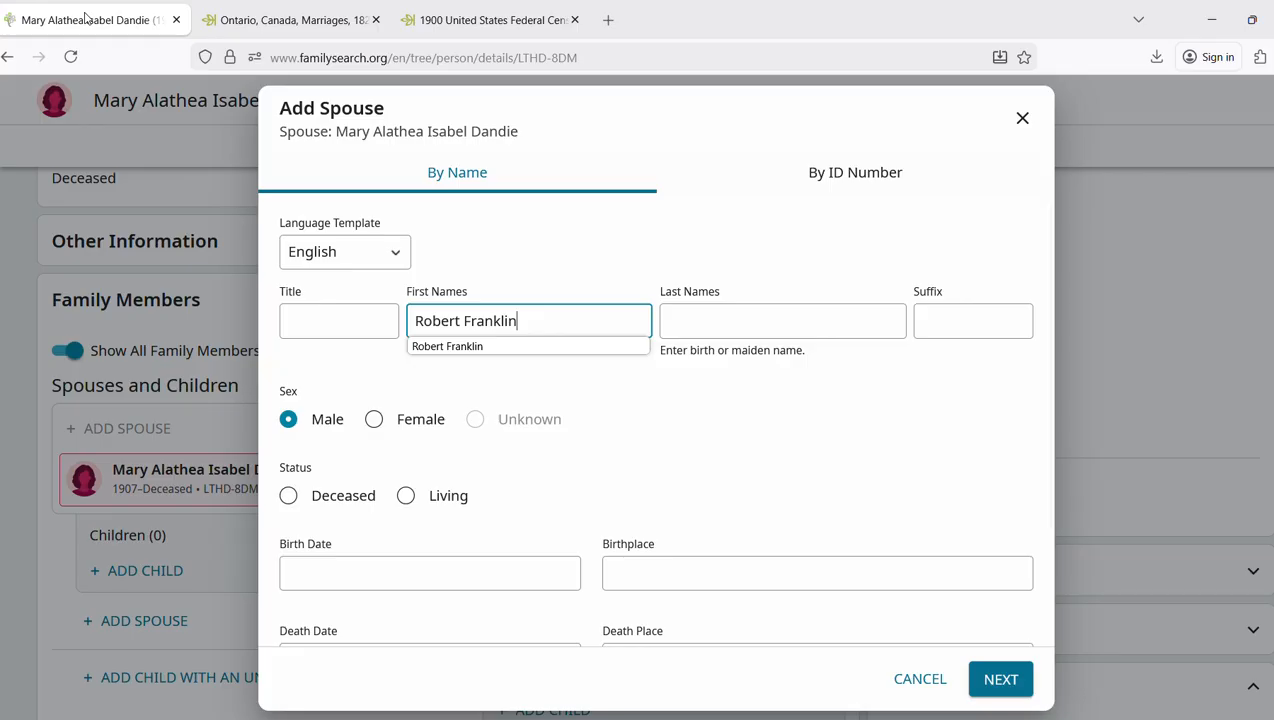
key("Tab")
type("Campbel")
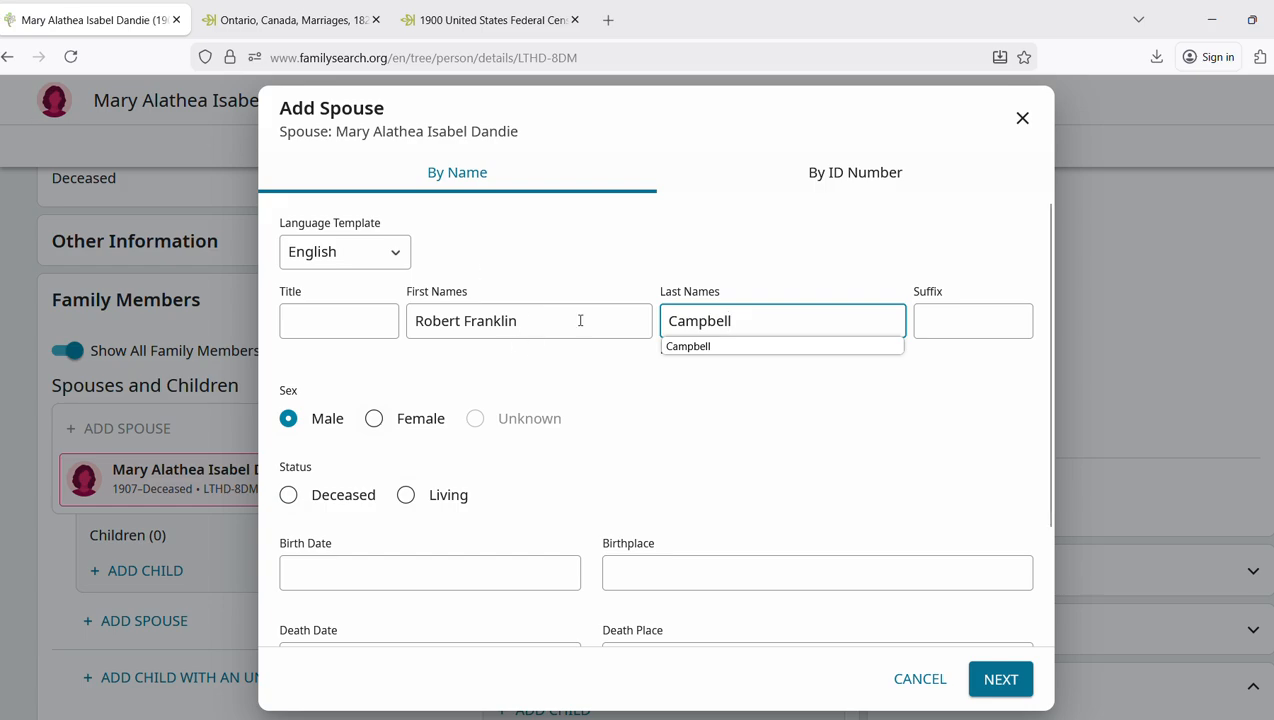
left_click(288, 497)
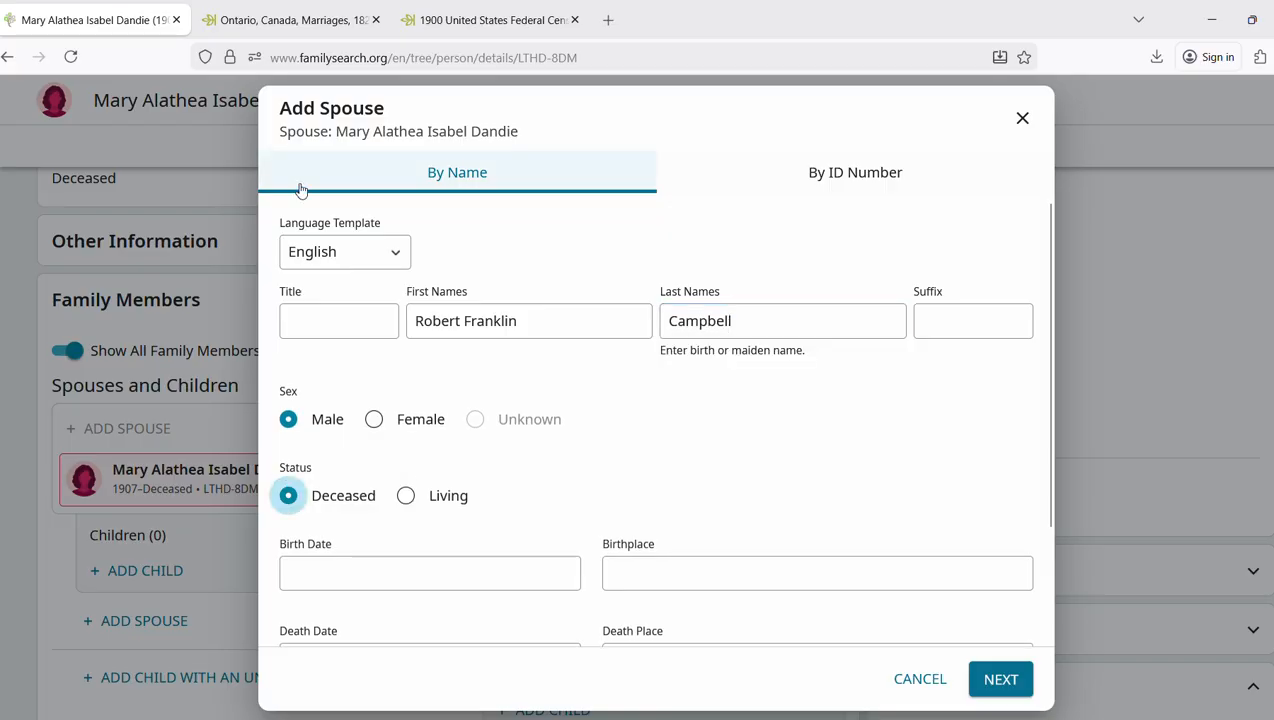
Copy the husband's birth date from his 1900 census record on Ancestry into FamilySearch's spouse form, choosing the standardized date
left_click(293, 22)
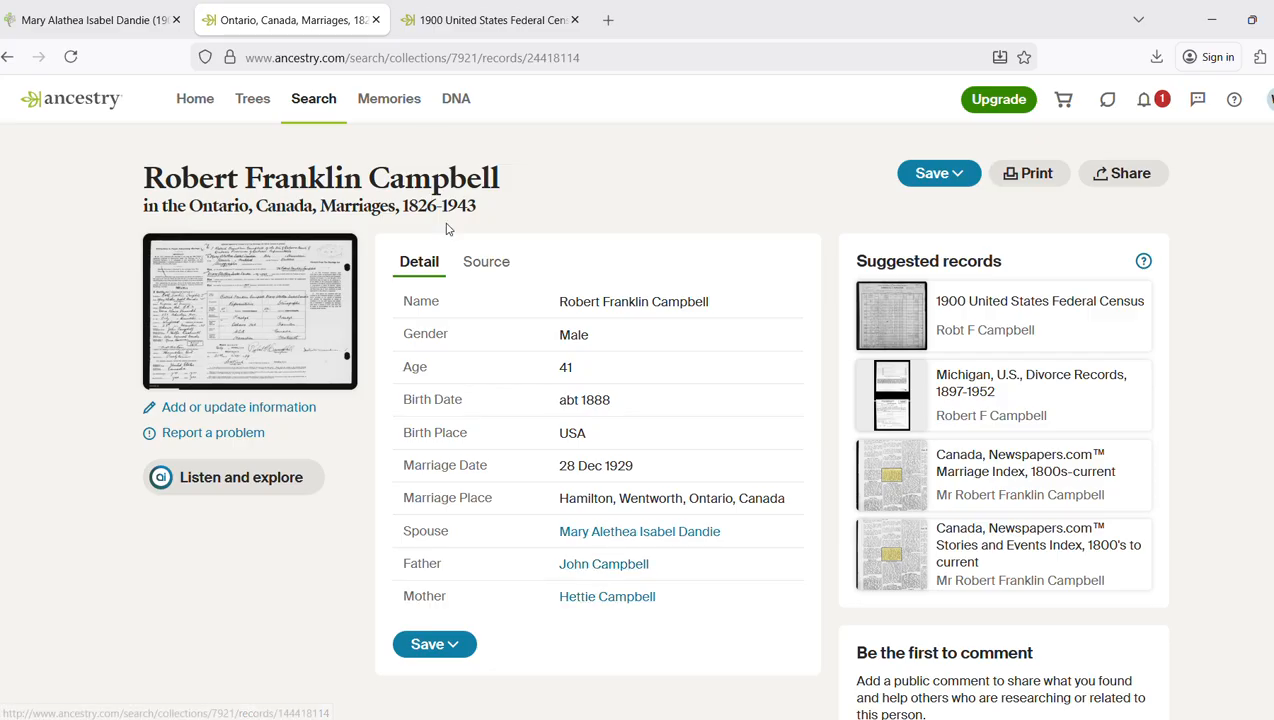
left_click(446, 30)
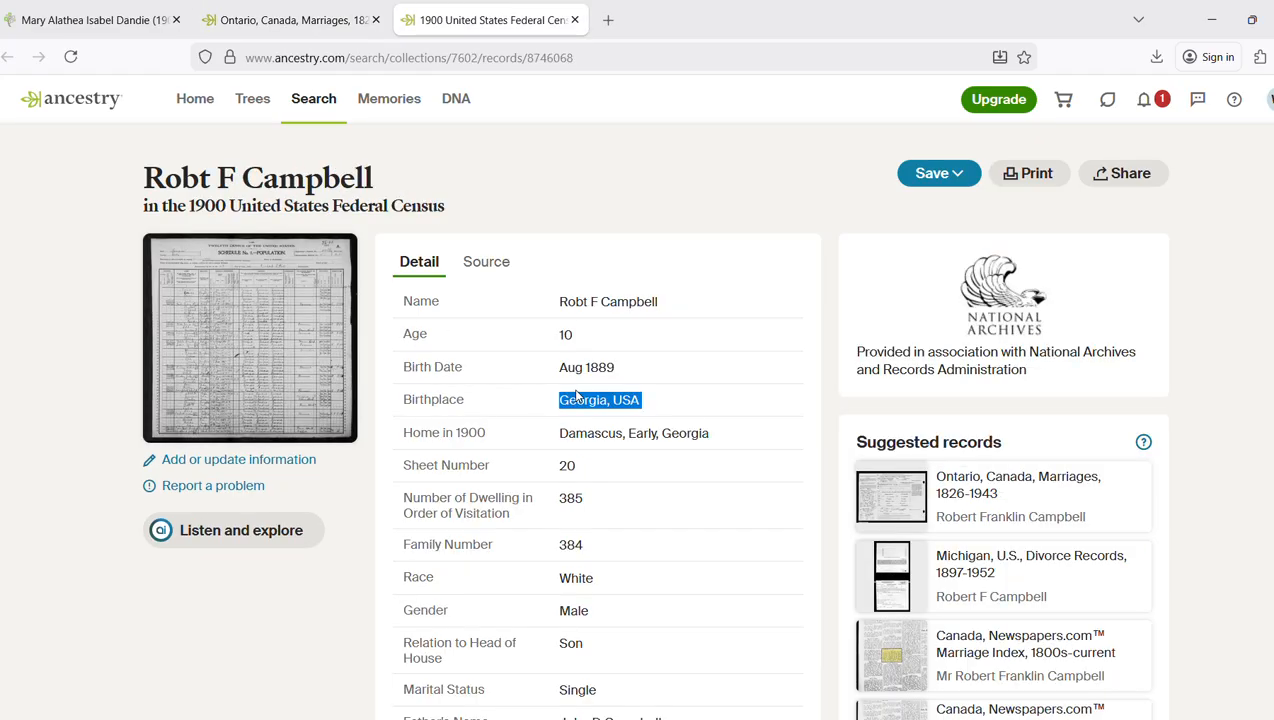
scroll(576, 396, "down", 10)
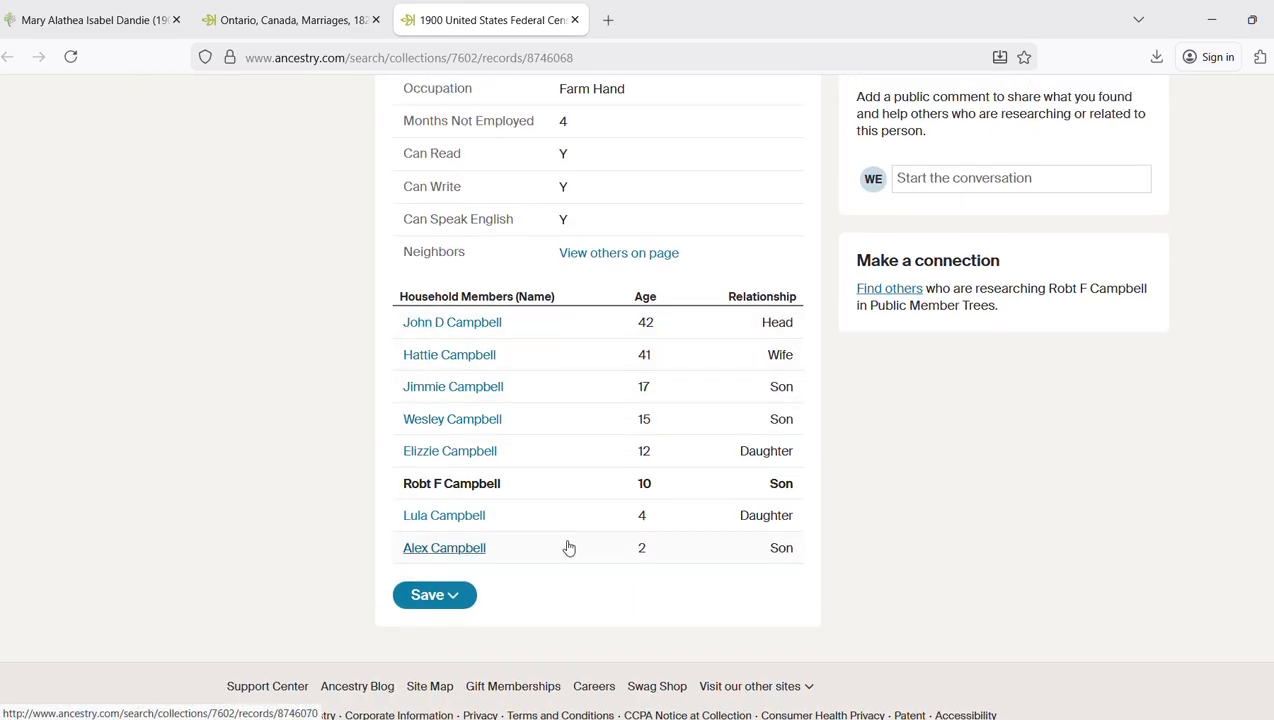
scroll(503, 372, "up", 10)
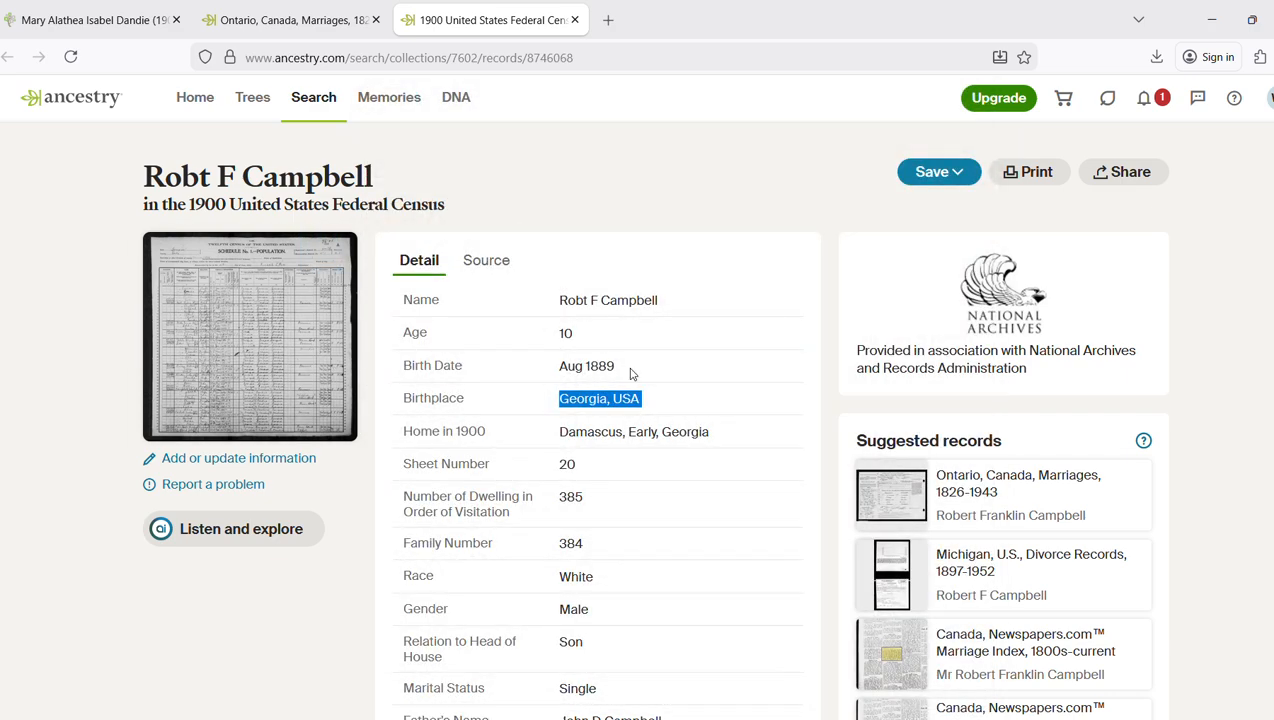
left_click_drag(630, 373, 540, 365)
key("ctrl+c")
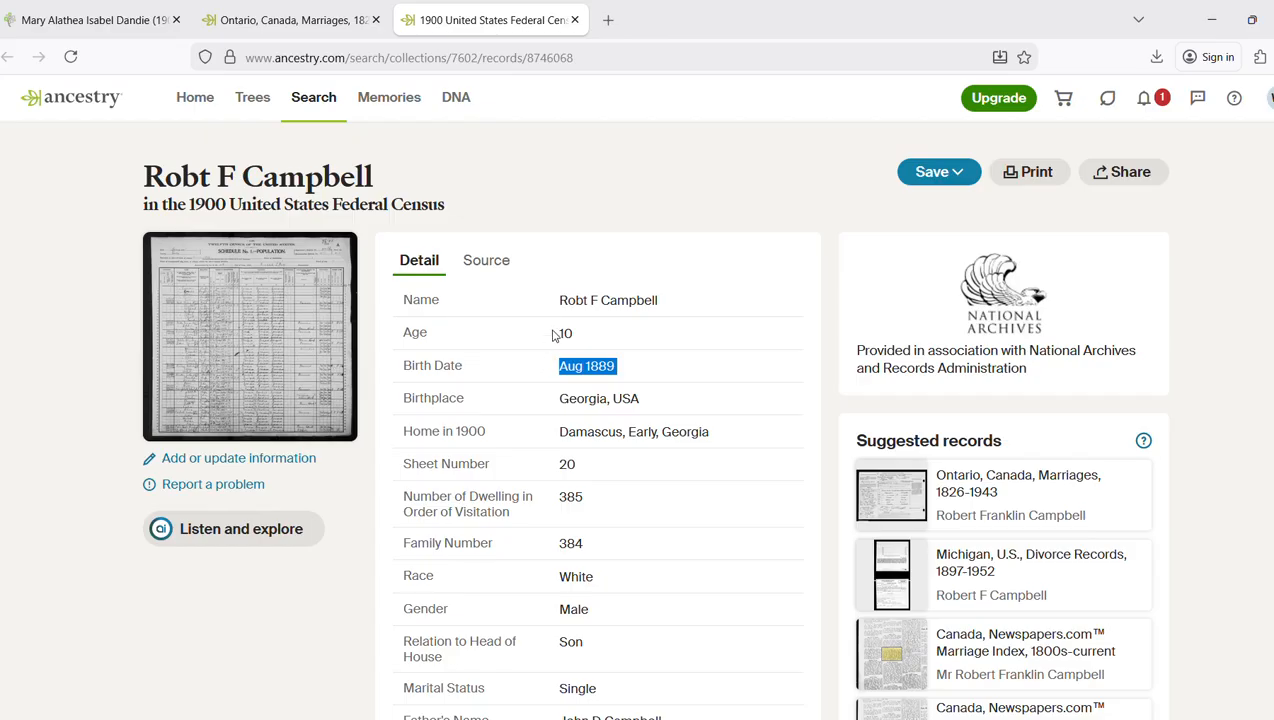
left_click(110, 22)
left_click(441, 577)
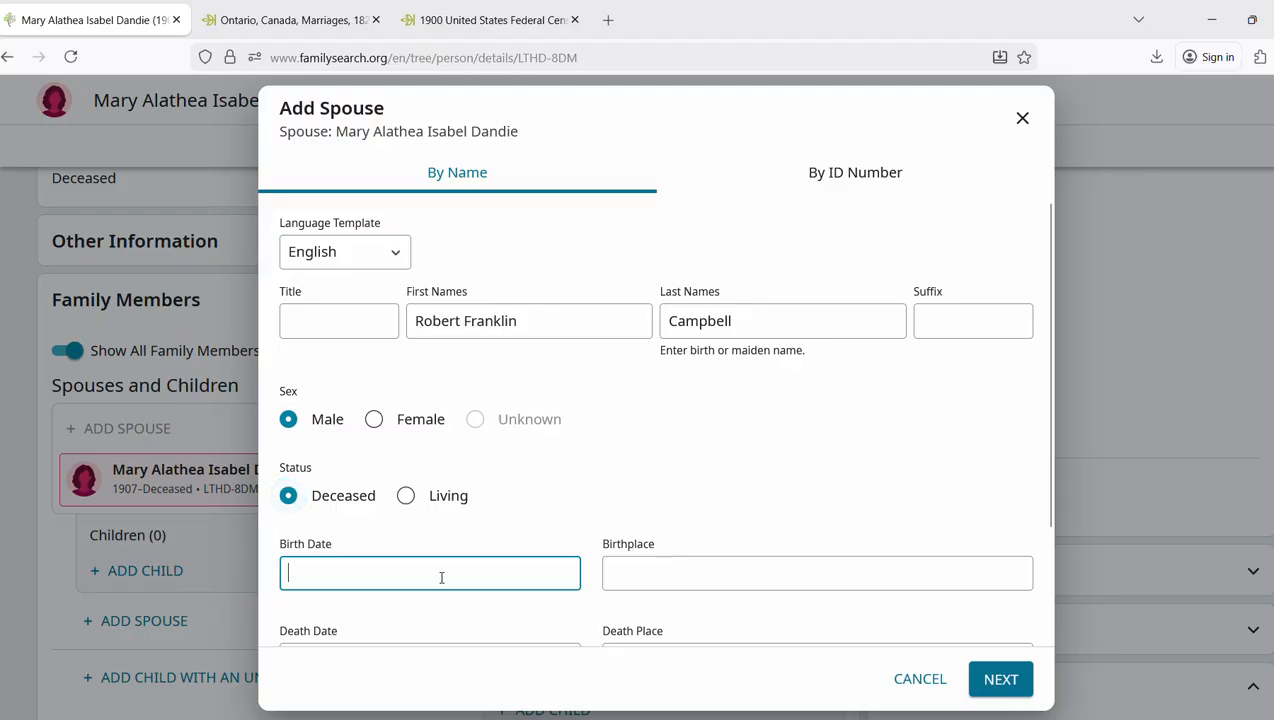
key("ctrl+v")
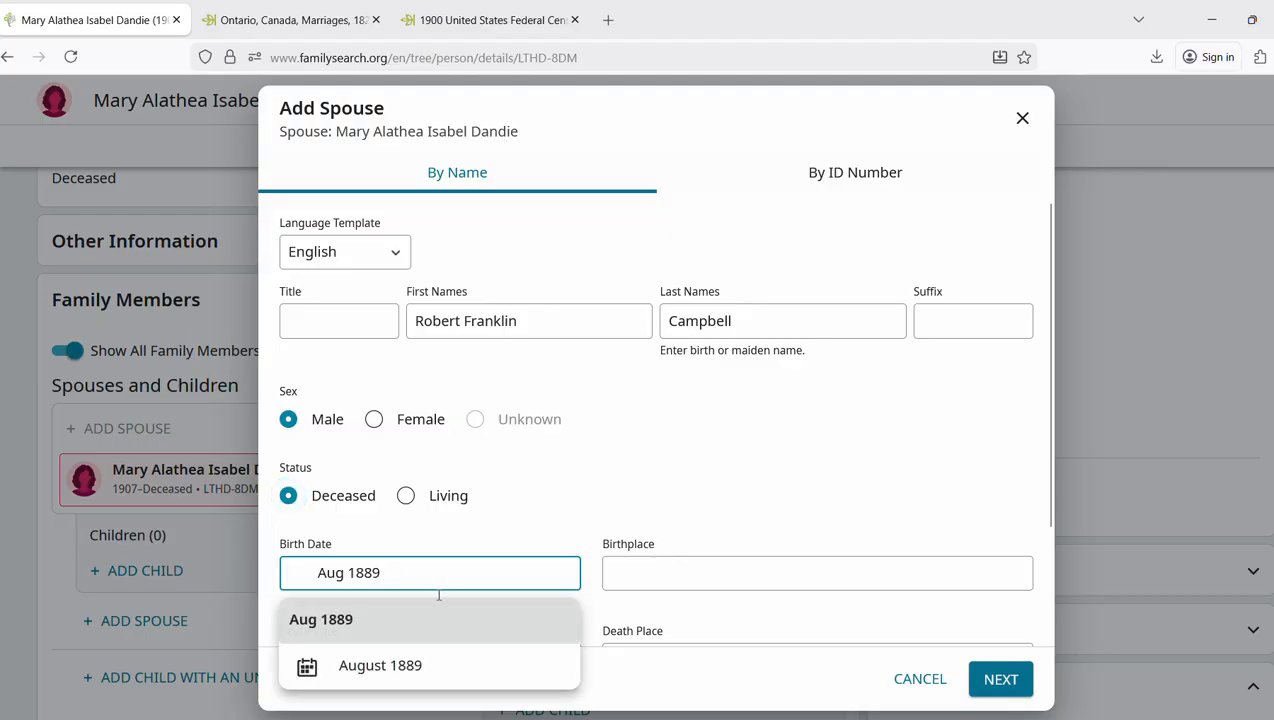
left_click(417, 667)
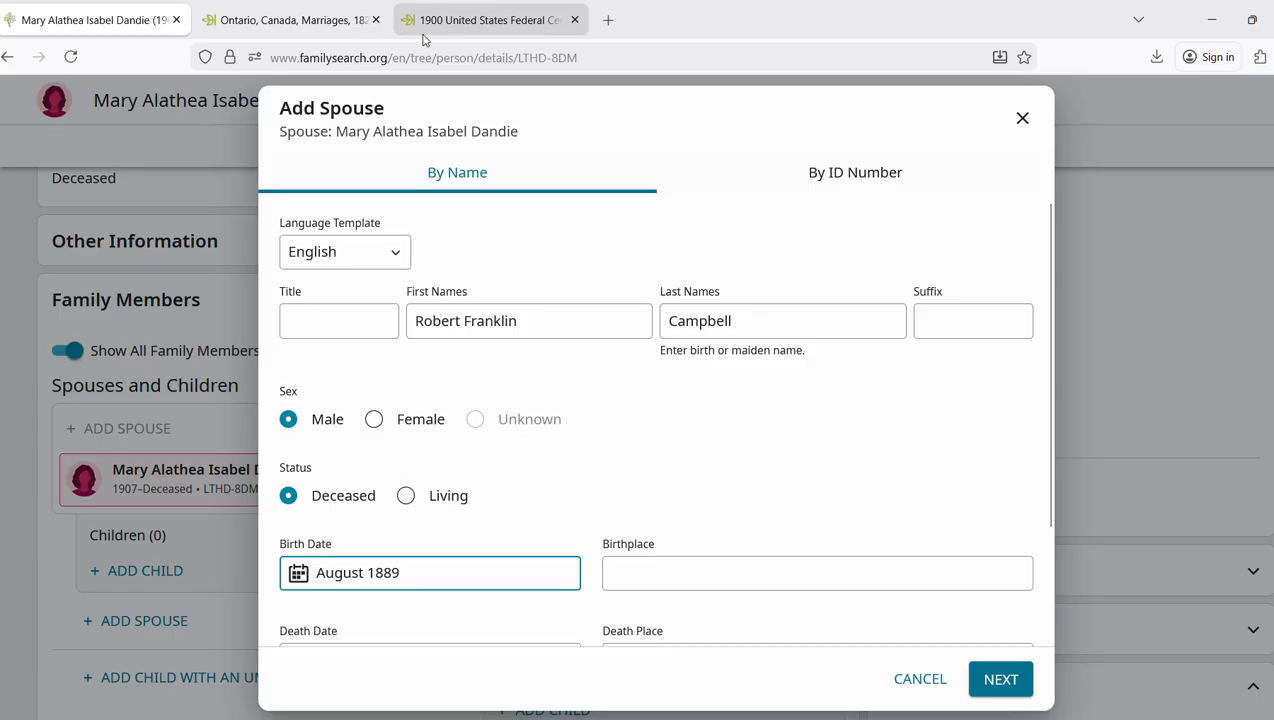
Set the spouse's birthplace from the census record, standardized as Georgia, United States, and create him as a new person
left_click(460, 20)
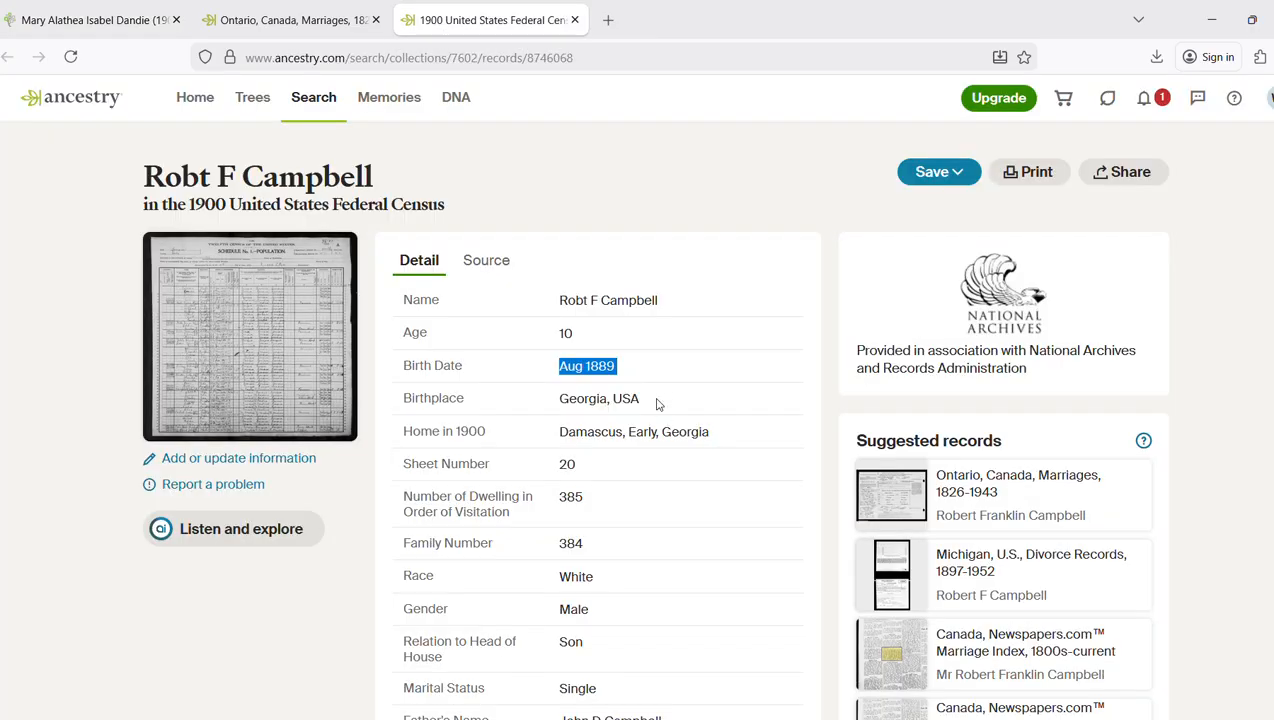
left_click_drag(657, 404, 545, 411)
key("ctrl+c")
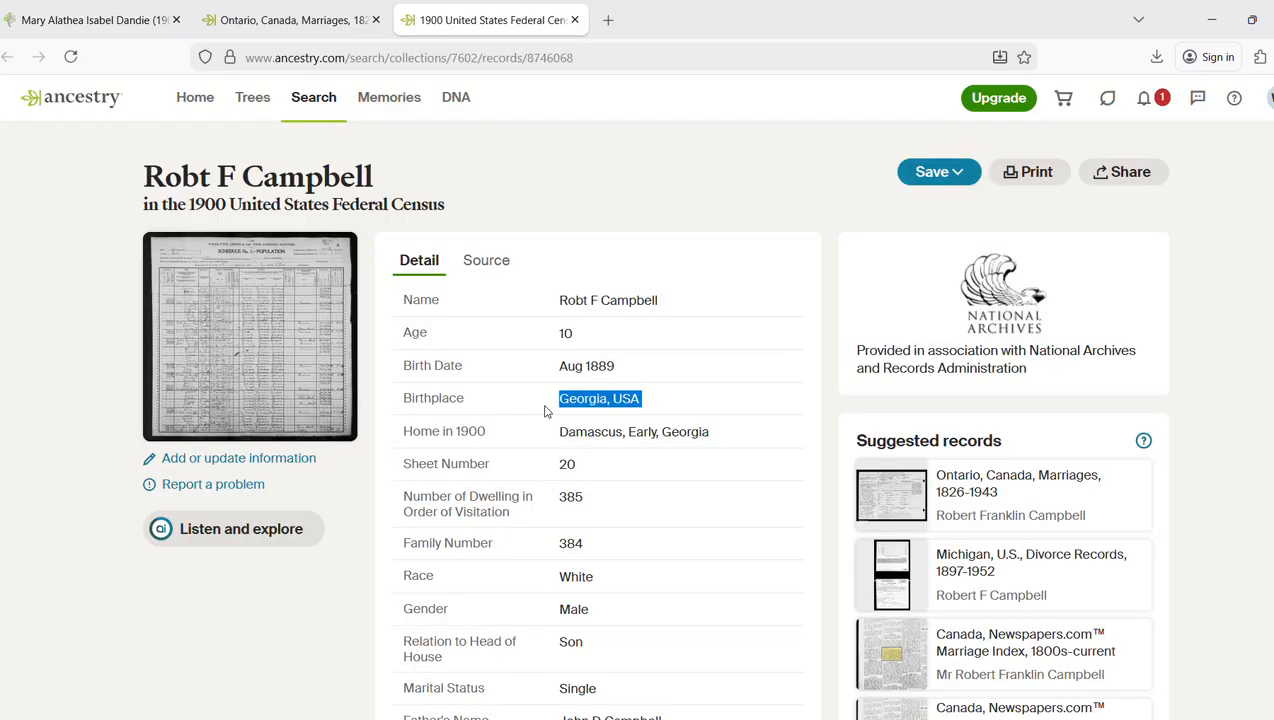
left_click(88, 20)
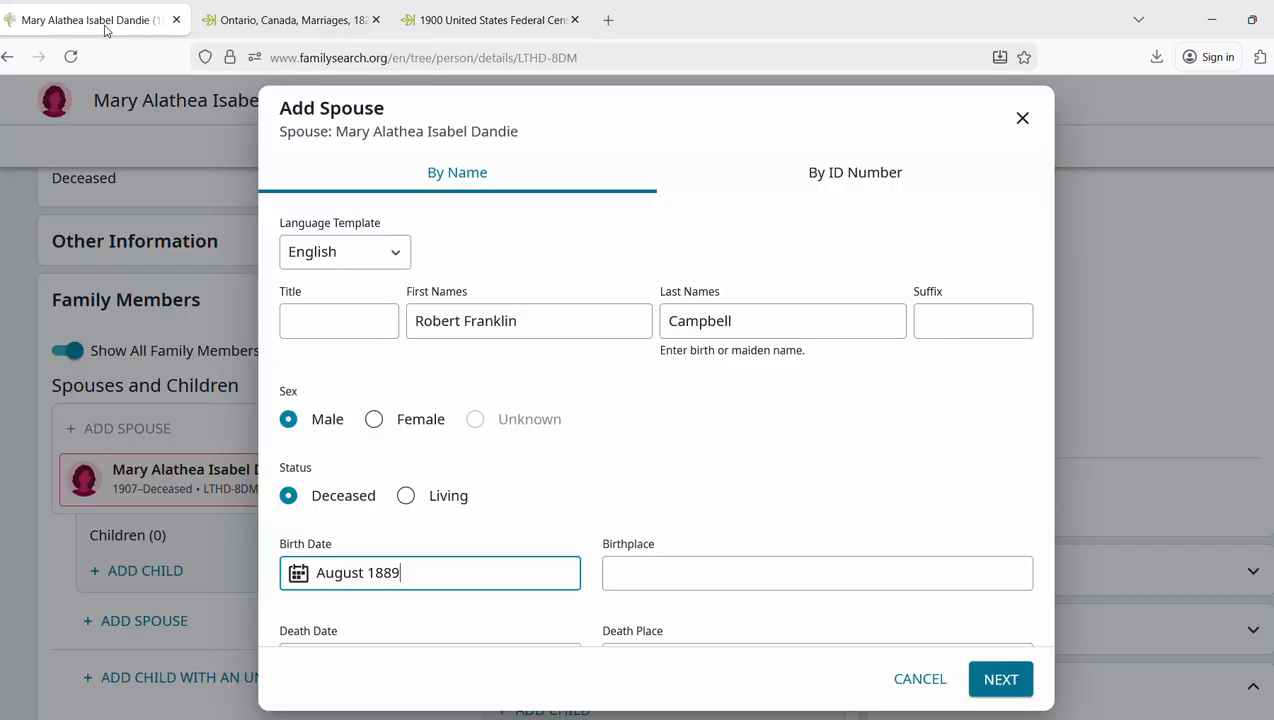
left_click(702, 572)
key("ctrl+v")
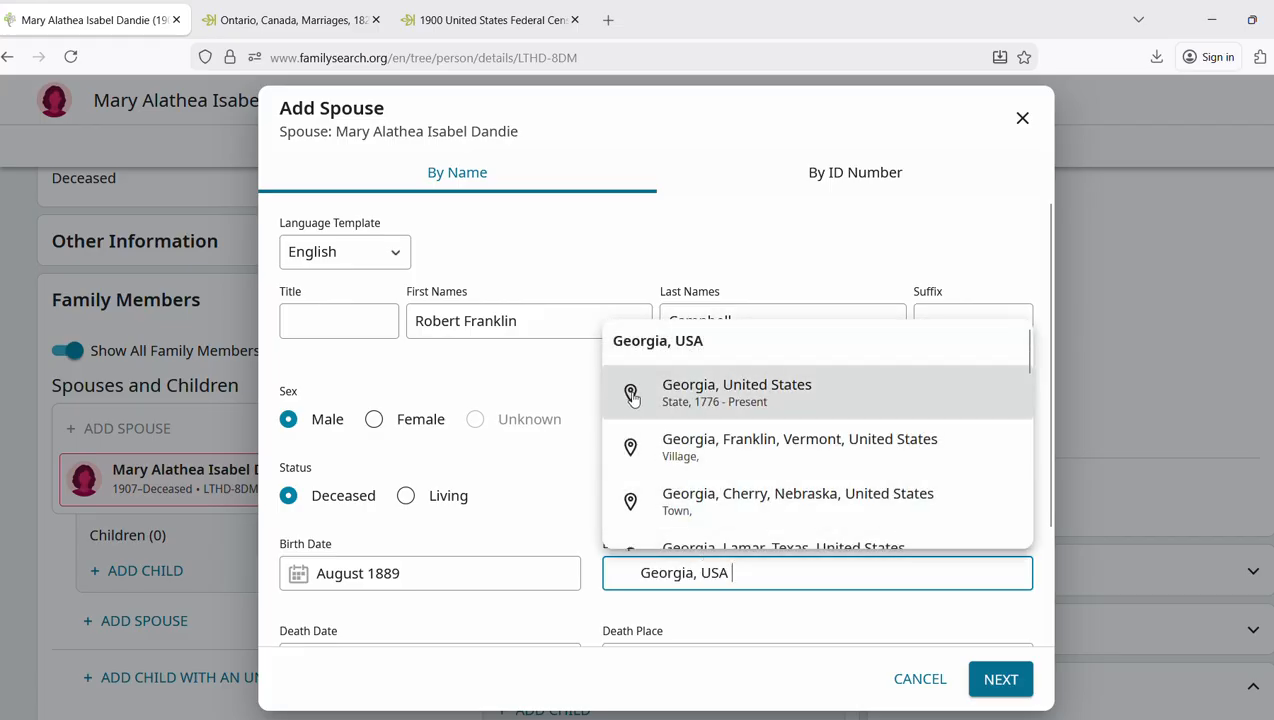
left_click(745, 397)
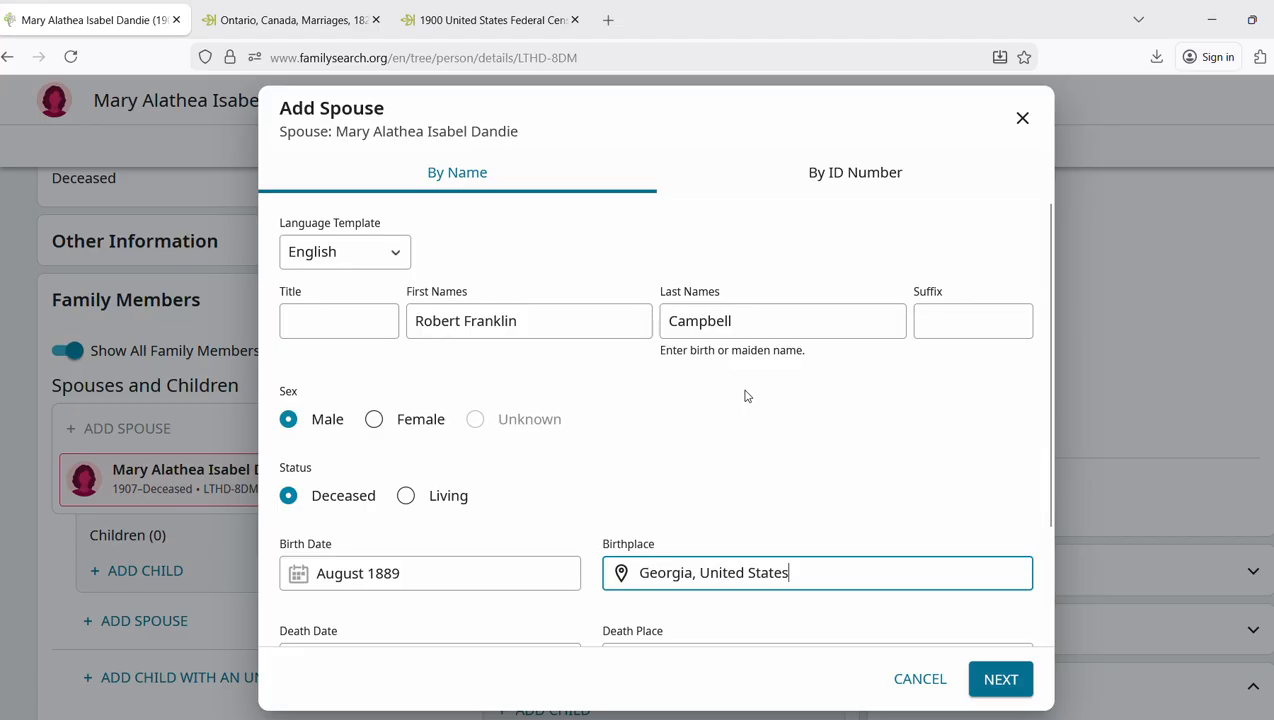
left_click(1001, 679)
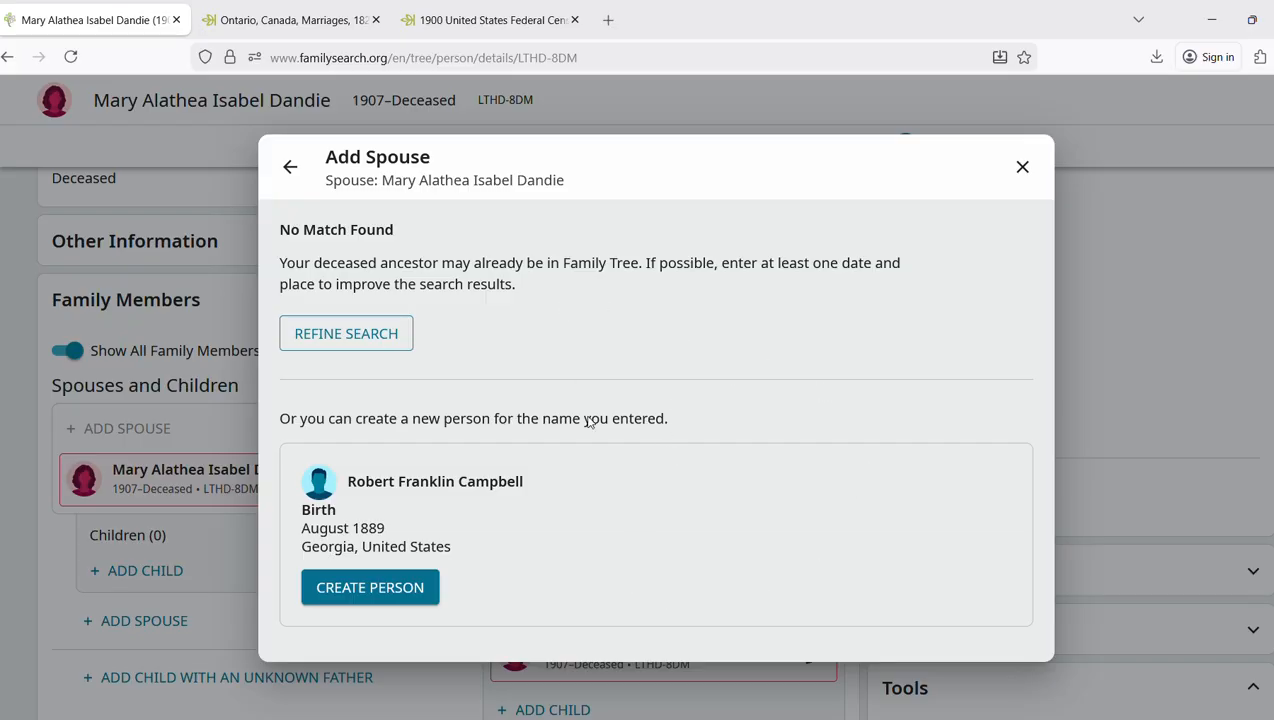
left_click(398, 588)
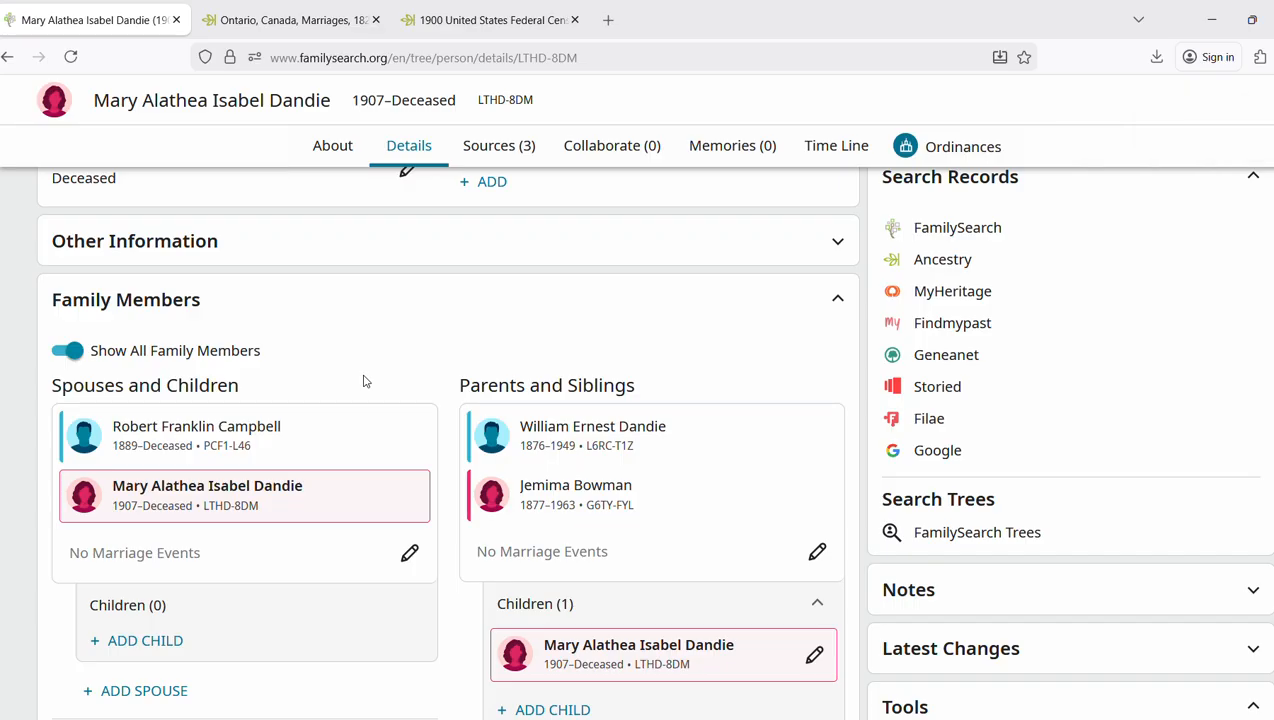
Open the new husband's profile in a separate tab and bring up his Family Members section
right_click(266, 430)
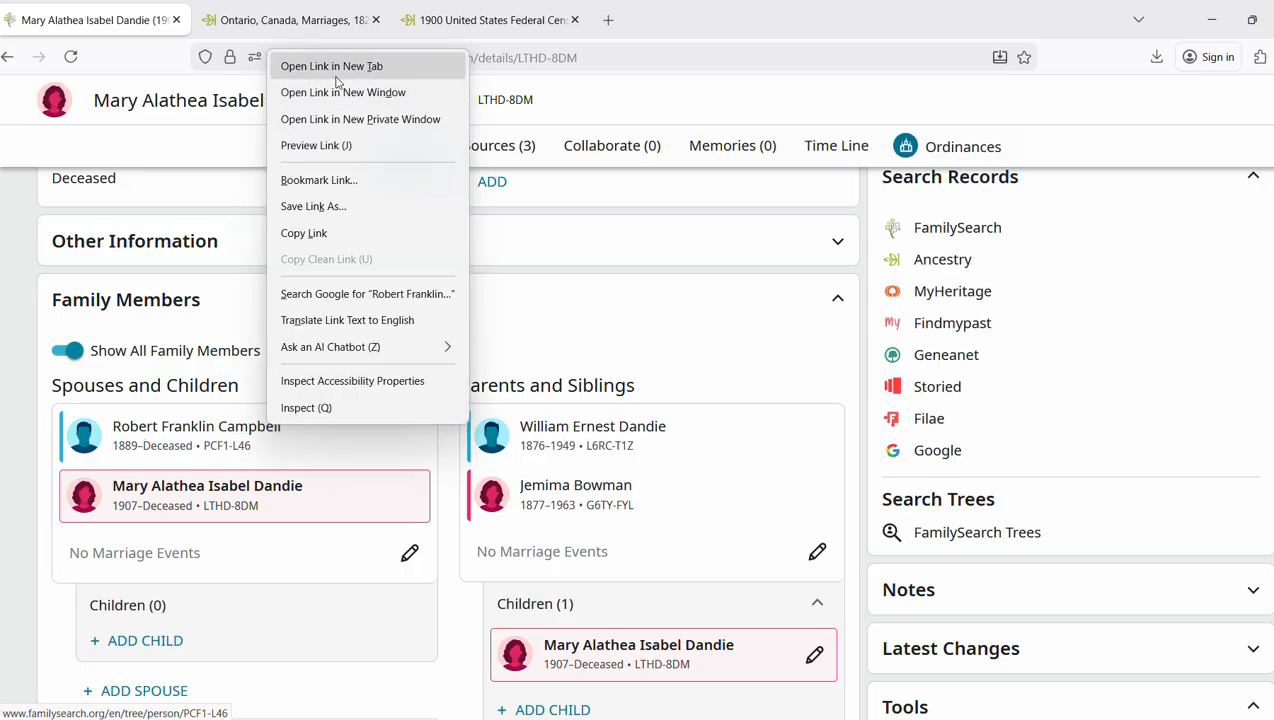
left_click(333, 67)
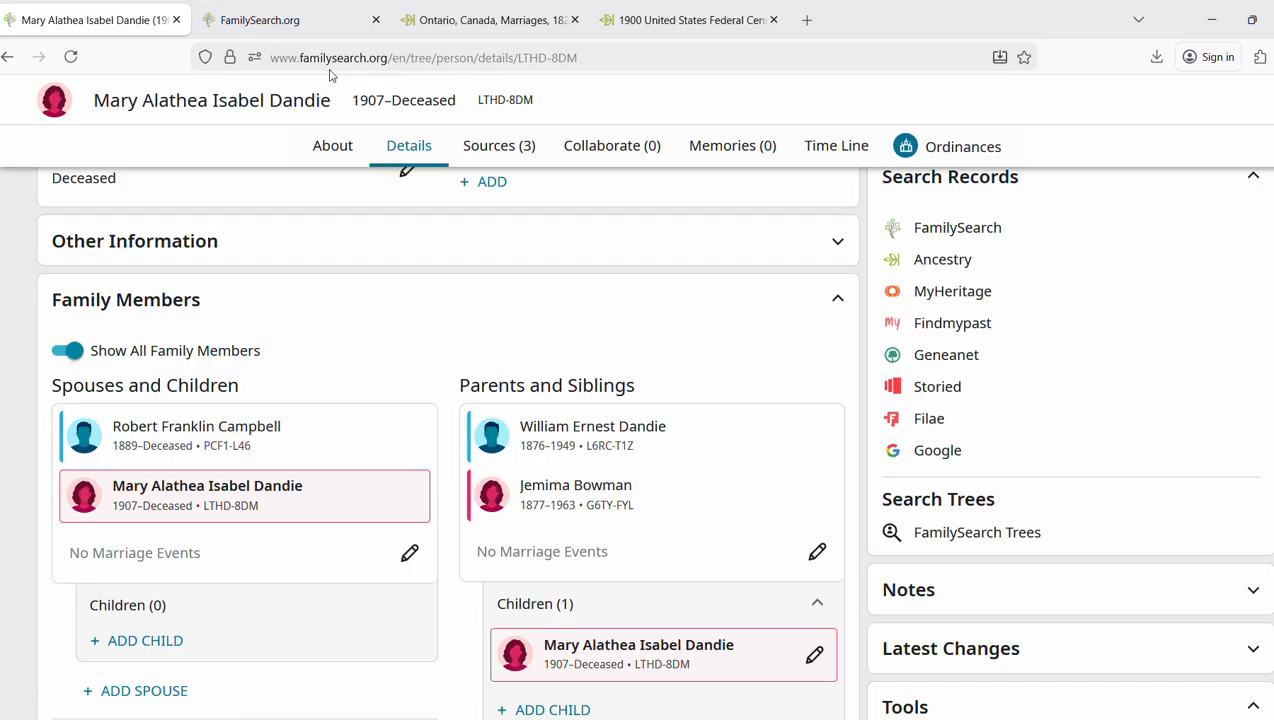
left_click(286, 24)
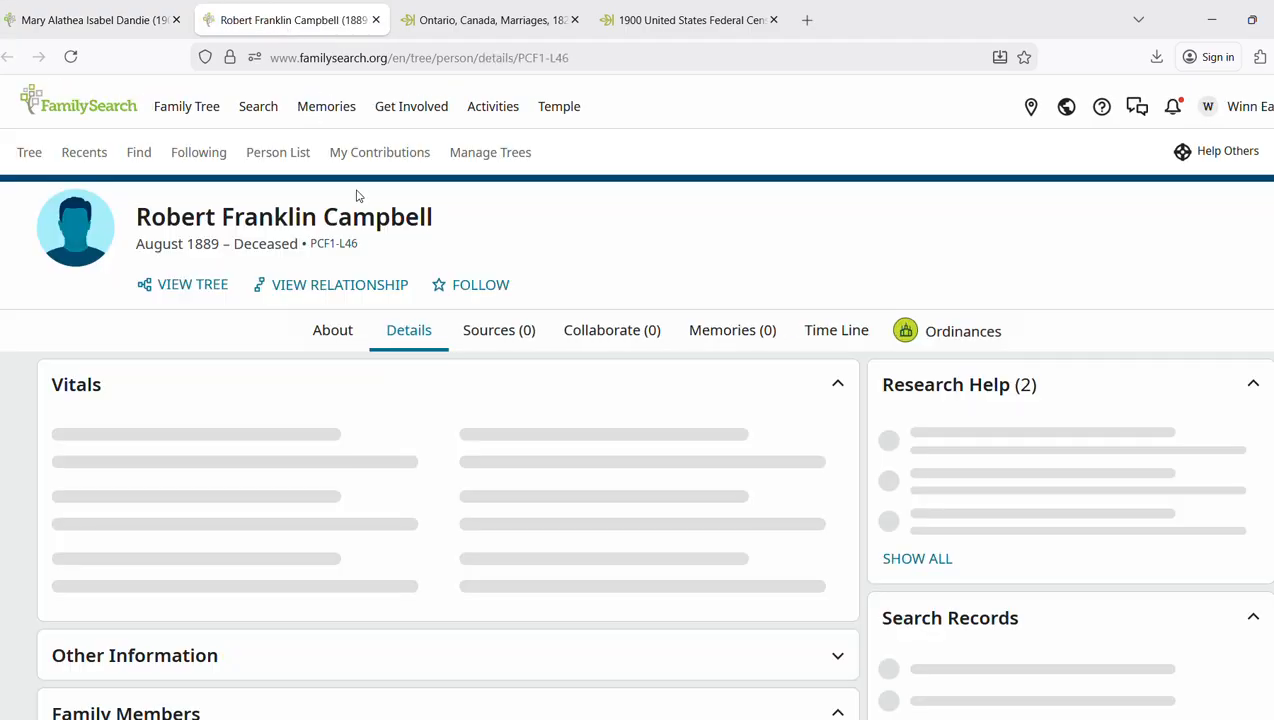
scroll(550, 530, "down", 5)
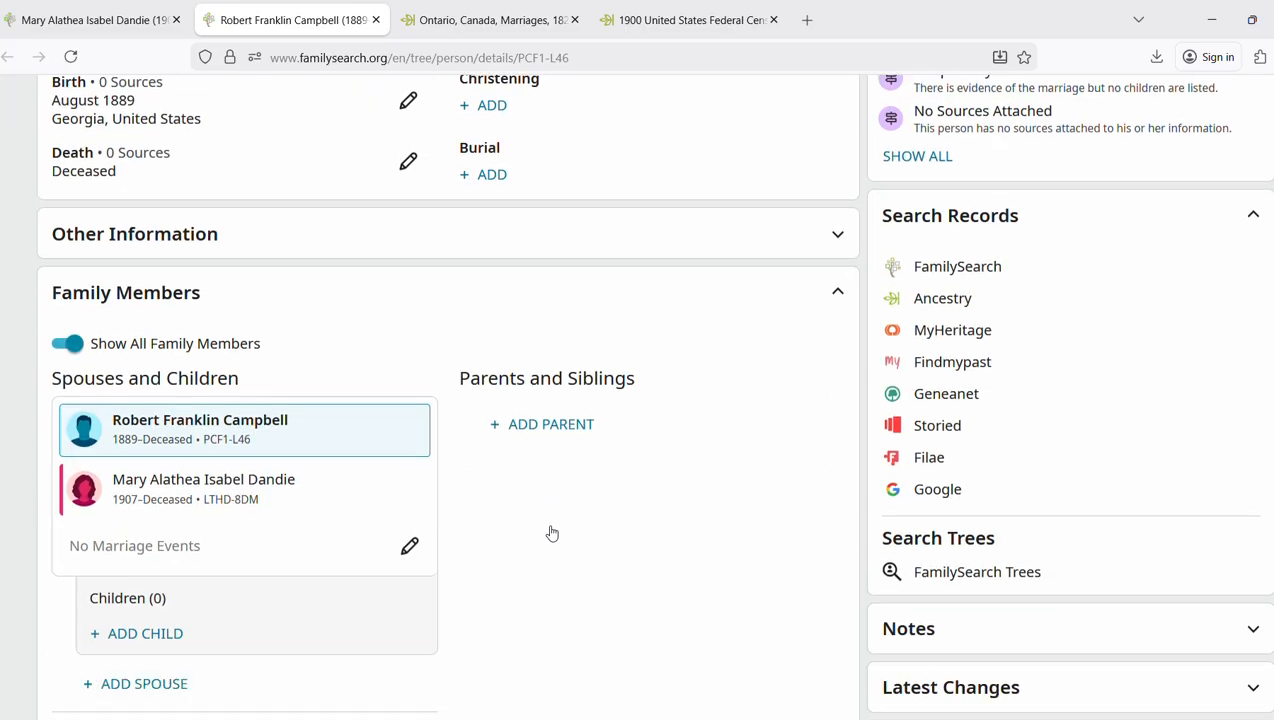
scroll(551, 533, "down", 2)
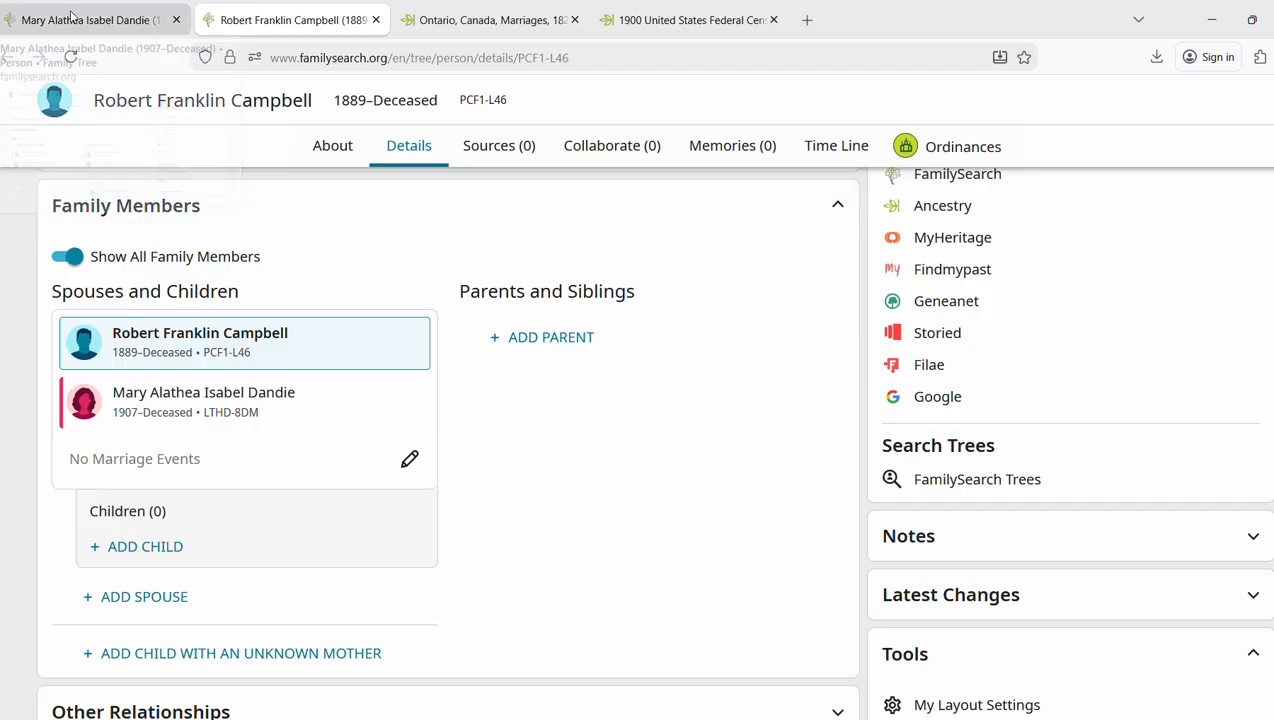
Move the wife's profile tab behind the 1900 census tab
mouse_move(71, 15)
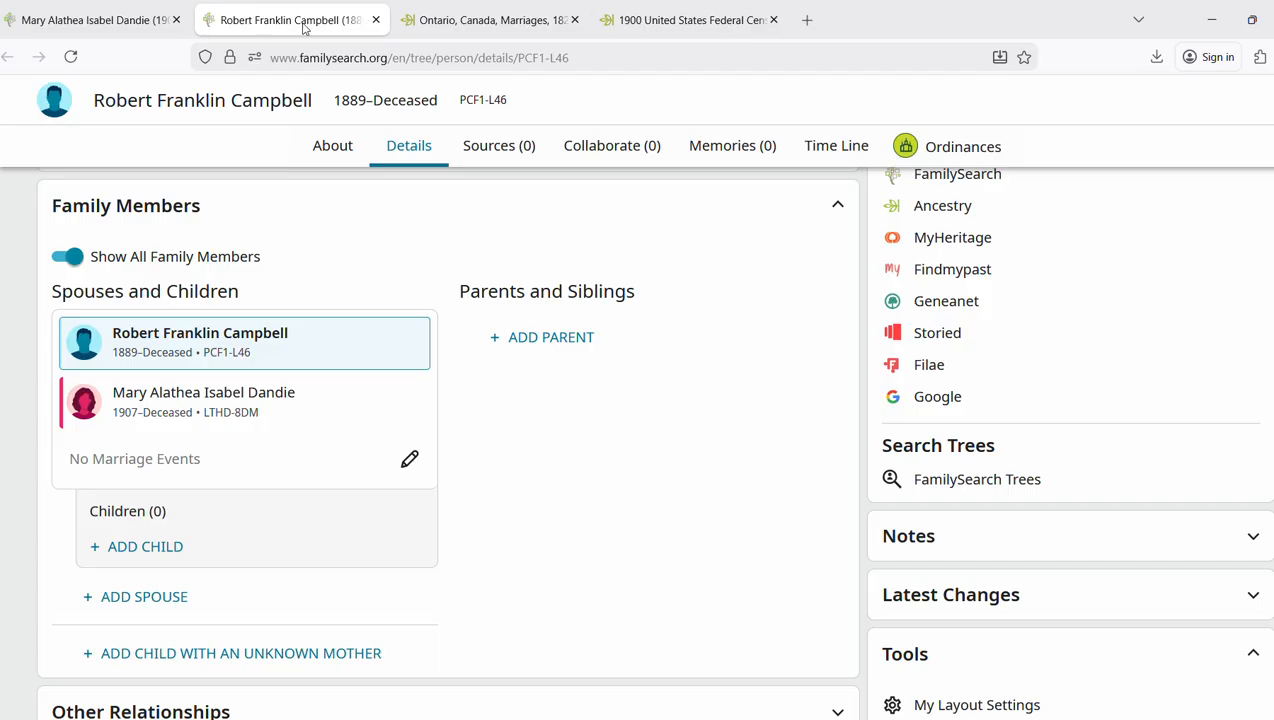
left_click(100, 20)
left_click_drag(645, 57, 855, 25)
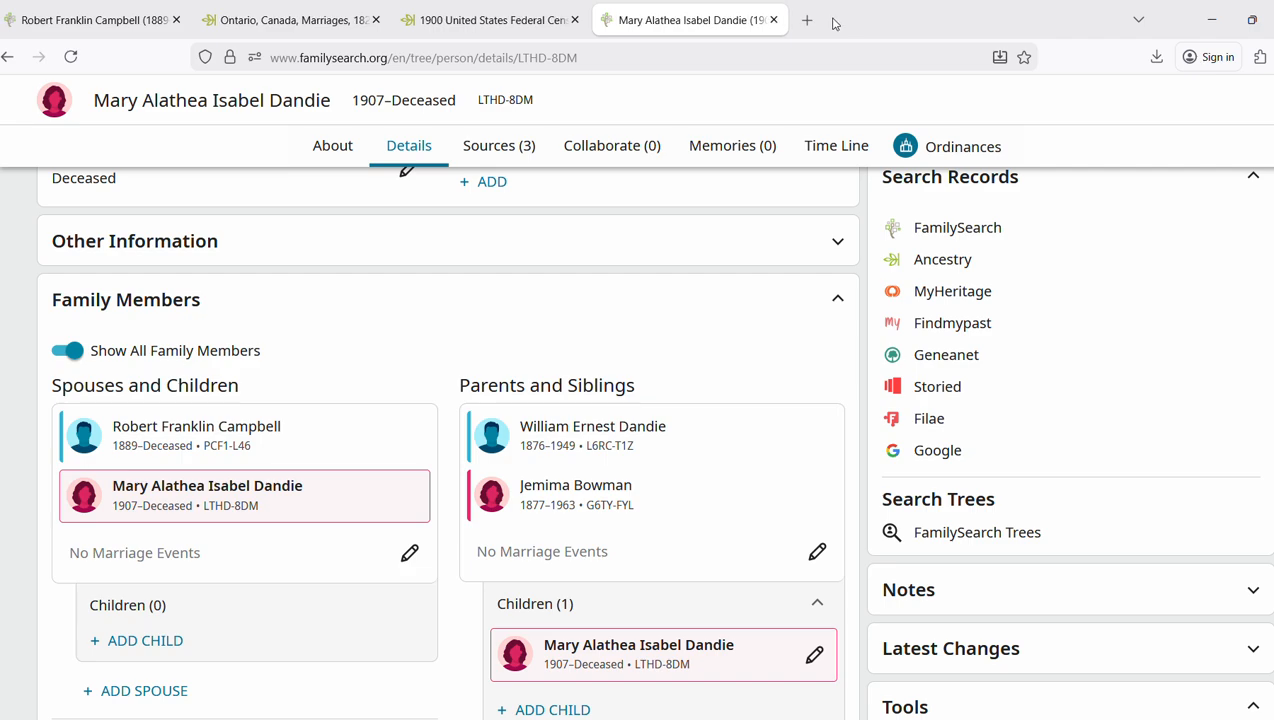
In Ancestry, open the father's record from the husband's 1900 United States Federal Census entry
left_click(441, 22)
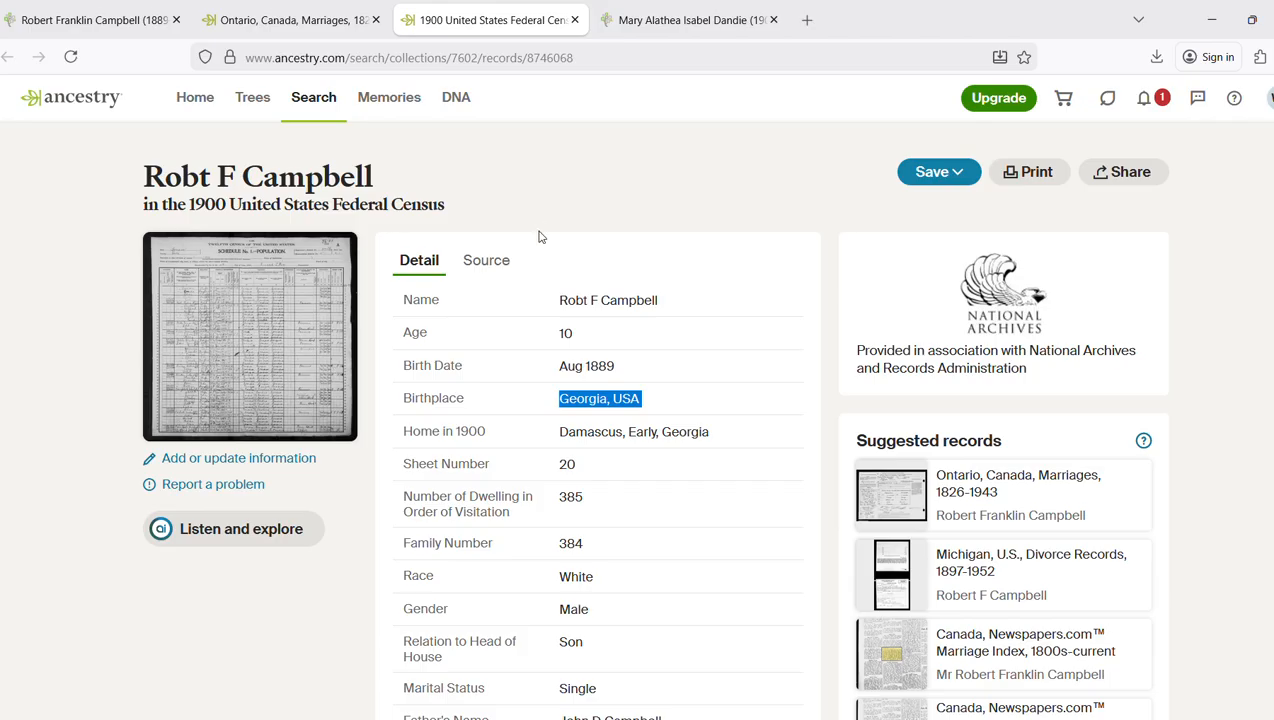
scroll(598, 362, "down", 5)
scroll(598, 362, "down", 2)
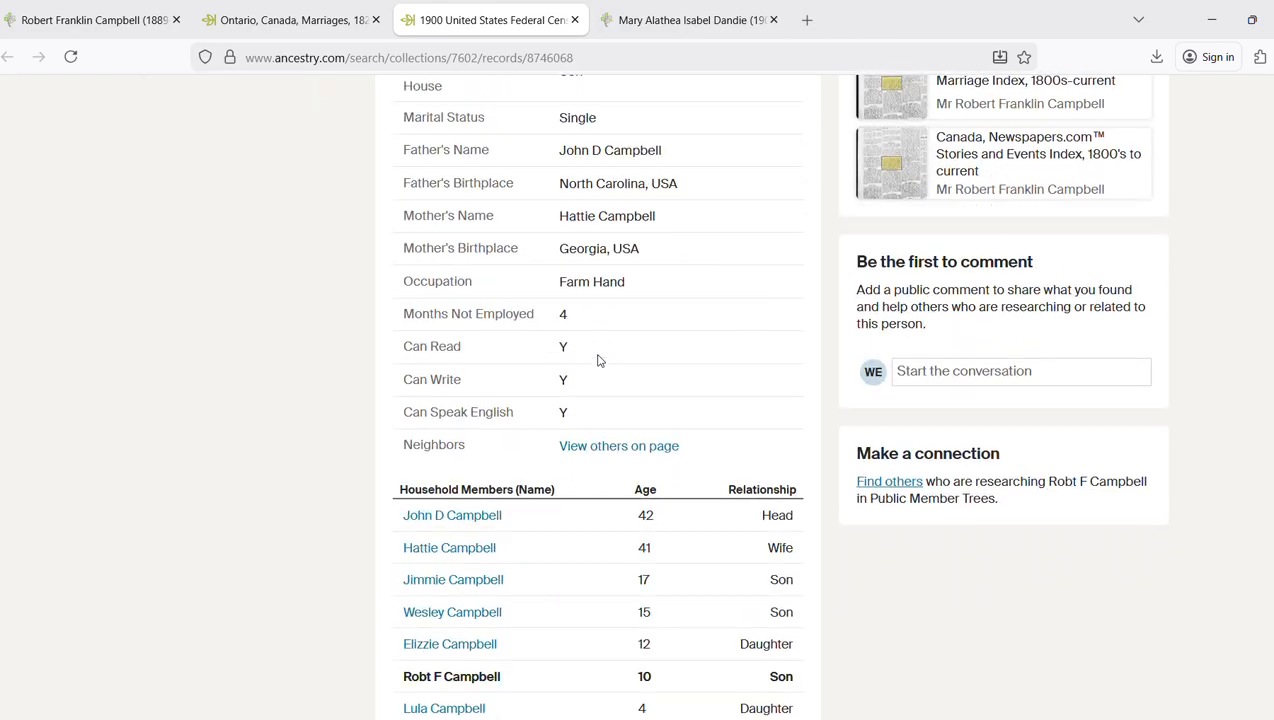
left_click(479, 459)
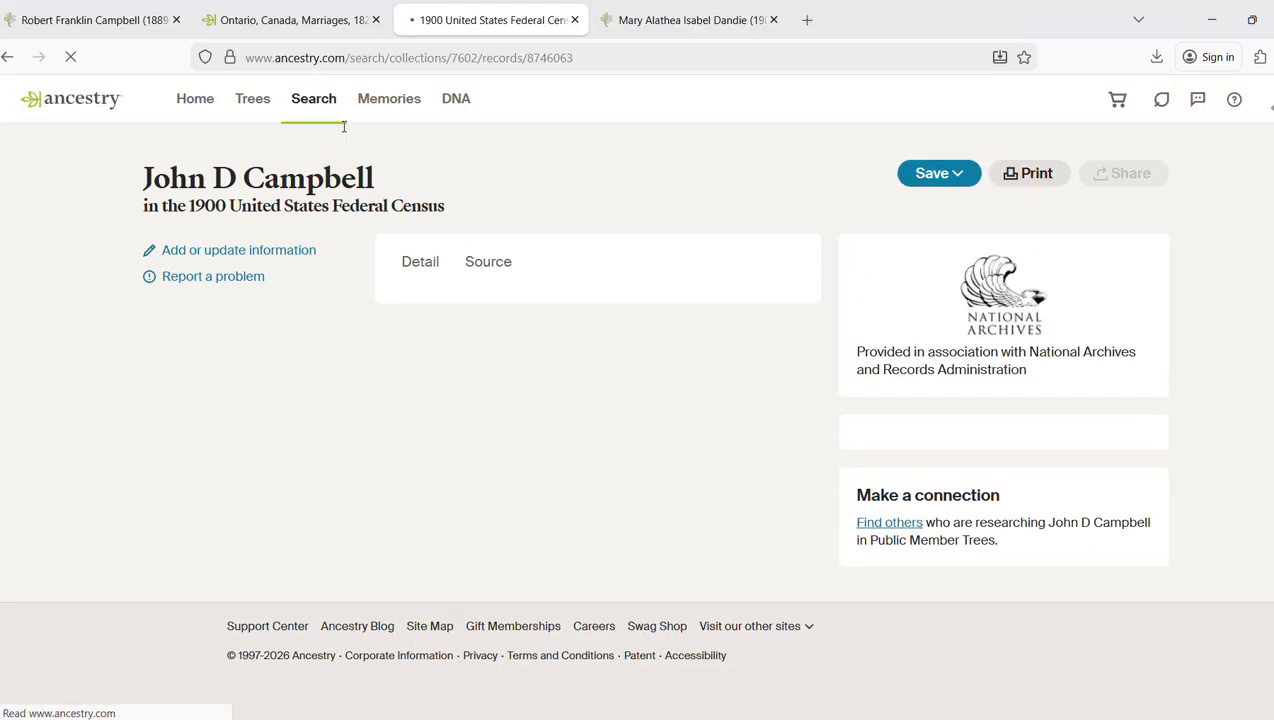
Check the parents' names in the Ontario marriage record against the father's 1900 census record and select his birth date there
left_click(290, 22)
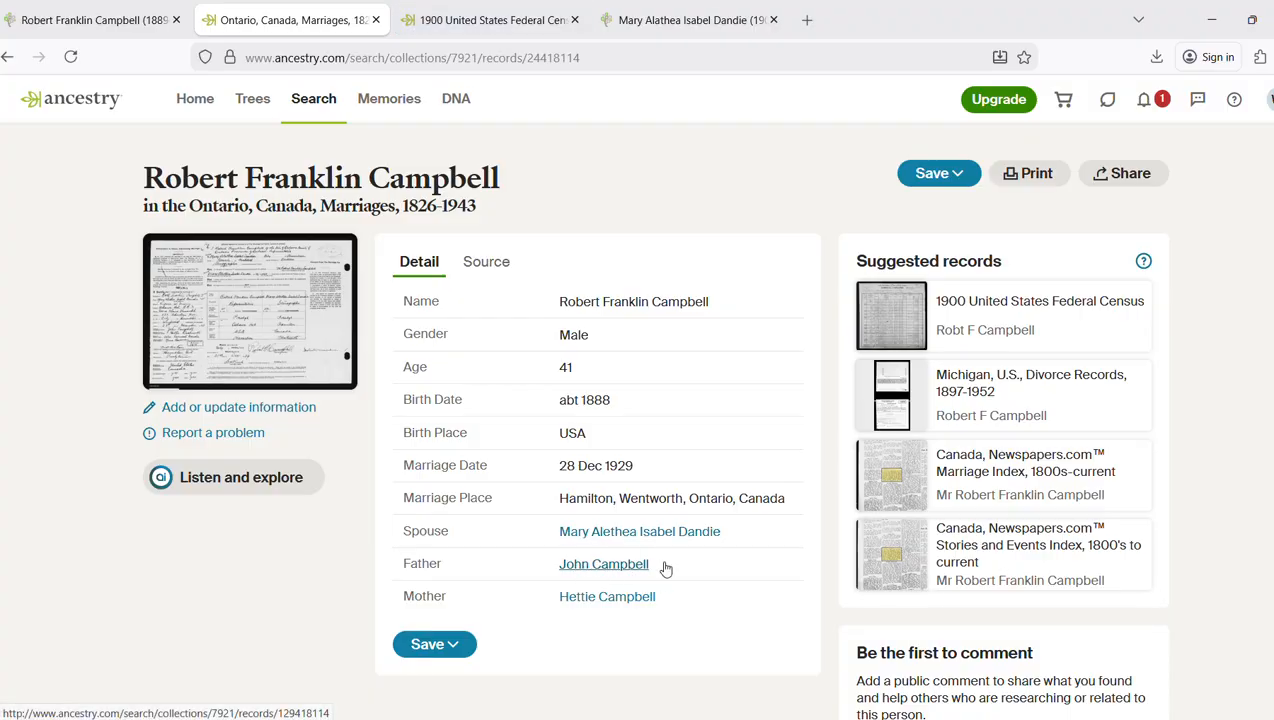
left_click(458, 30)
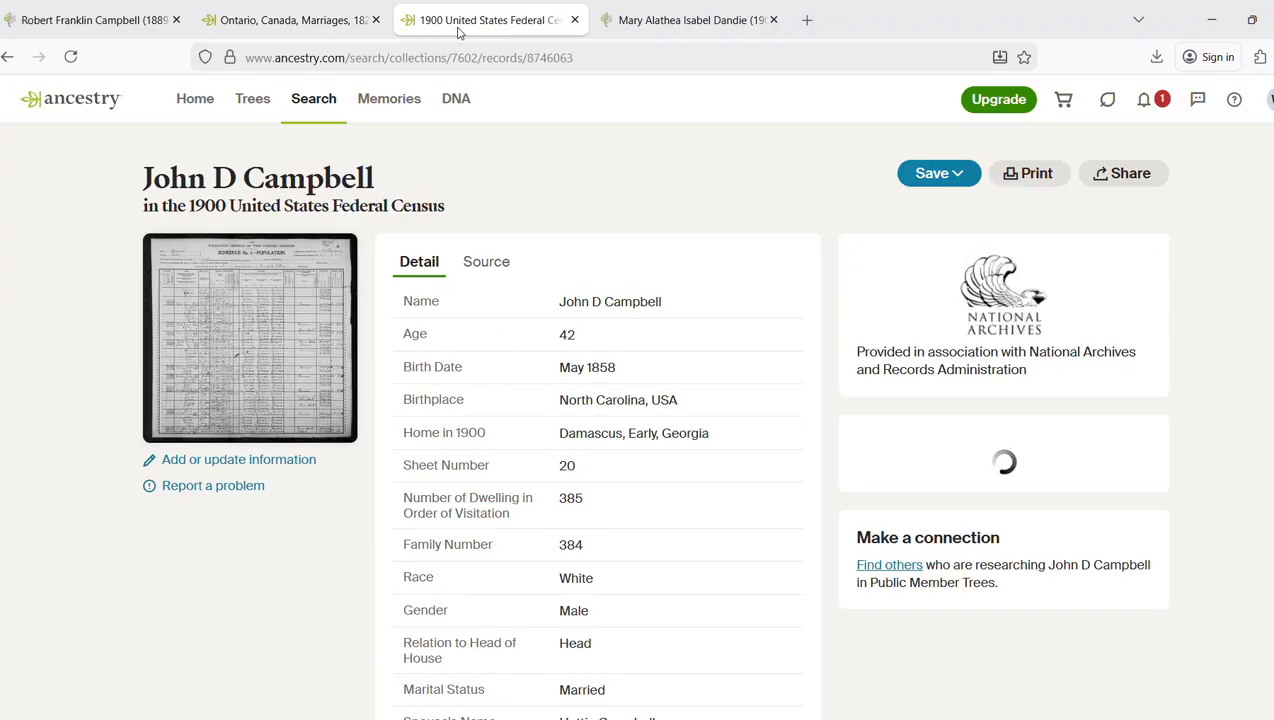
left_click_drag(631, 372, 565, 373)
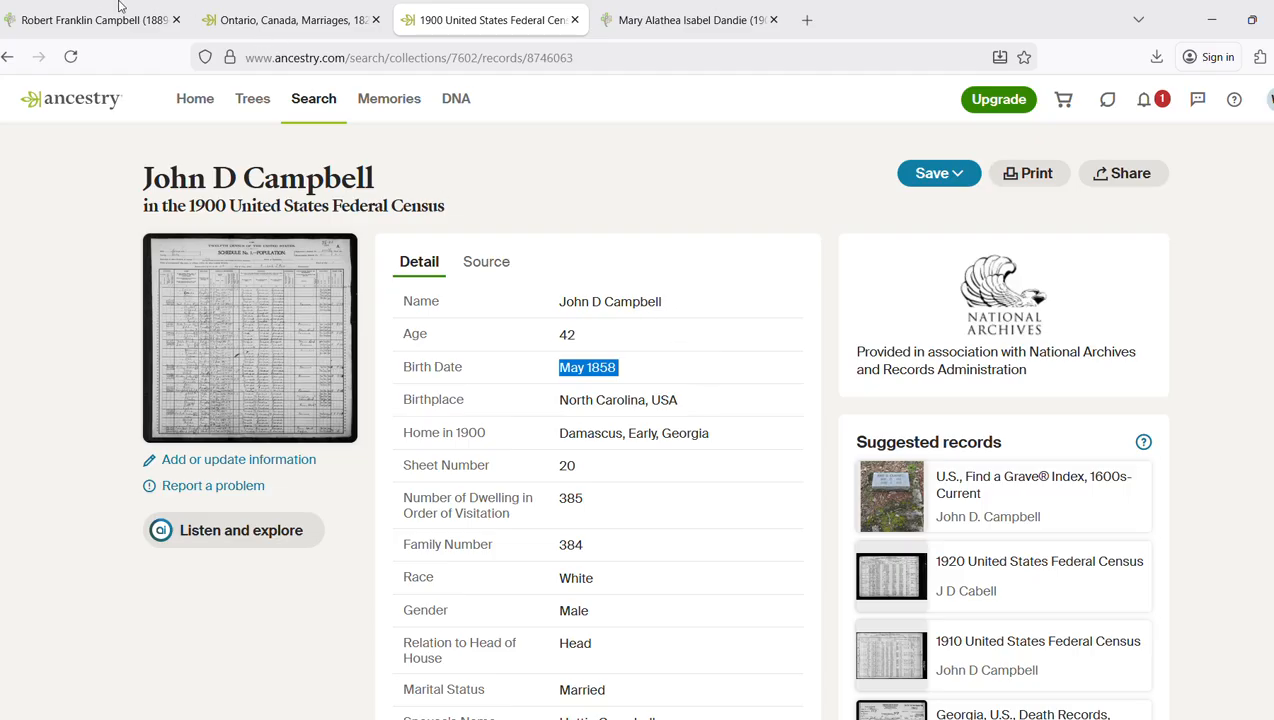
Start adding a parent on the husband's FamilySearch profile, entering the father's first and last names, sex Male and status Deceased
left_click(94, 24)
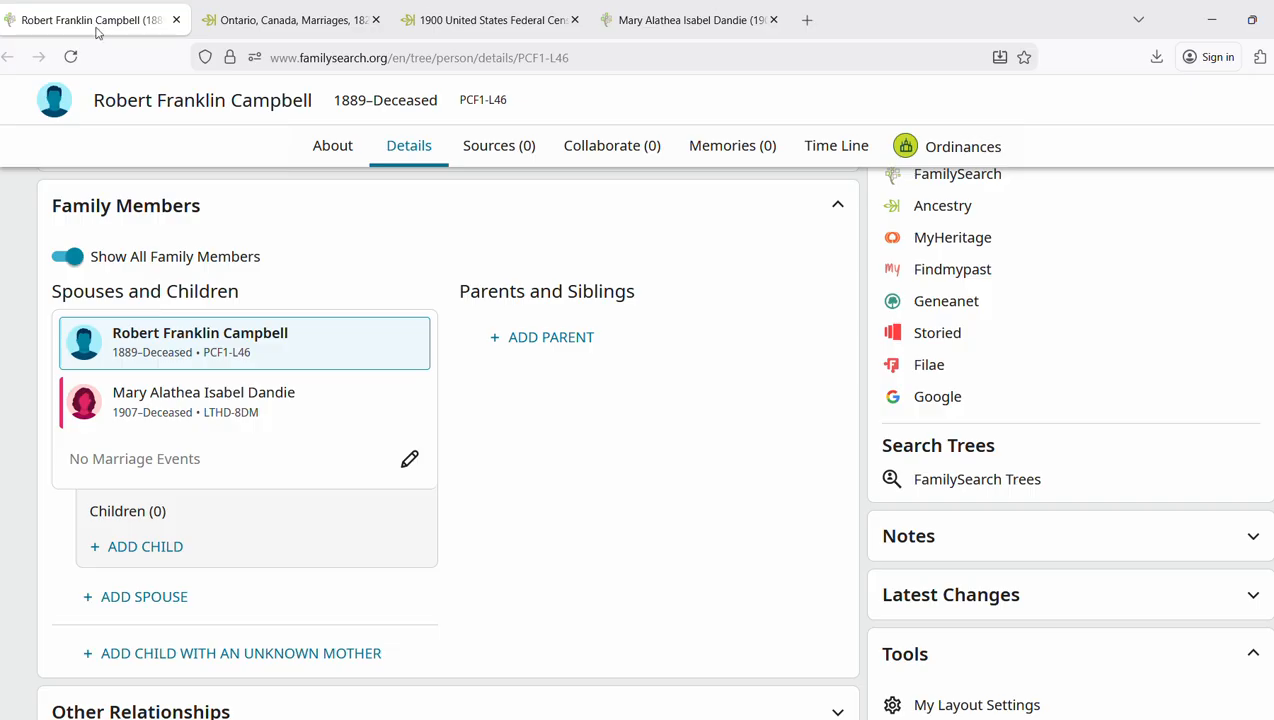
left_click(540, 338)
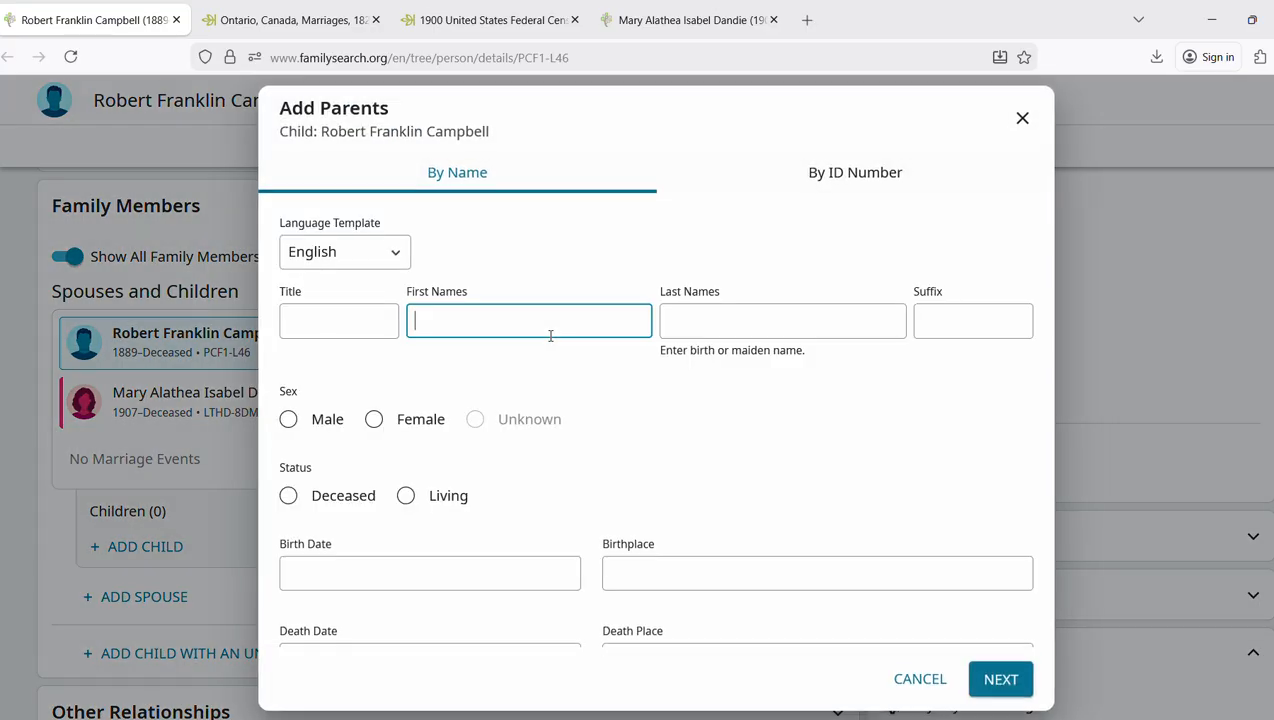
type("John D")
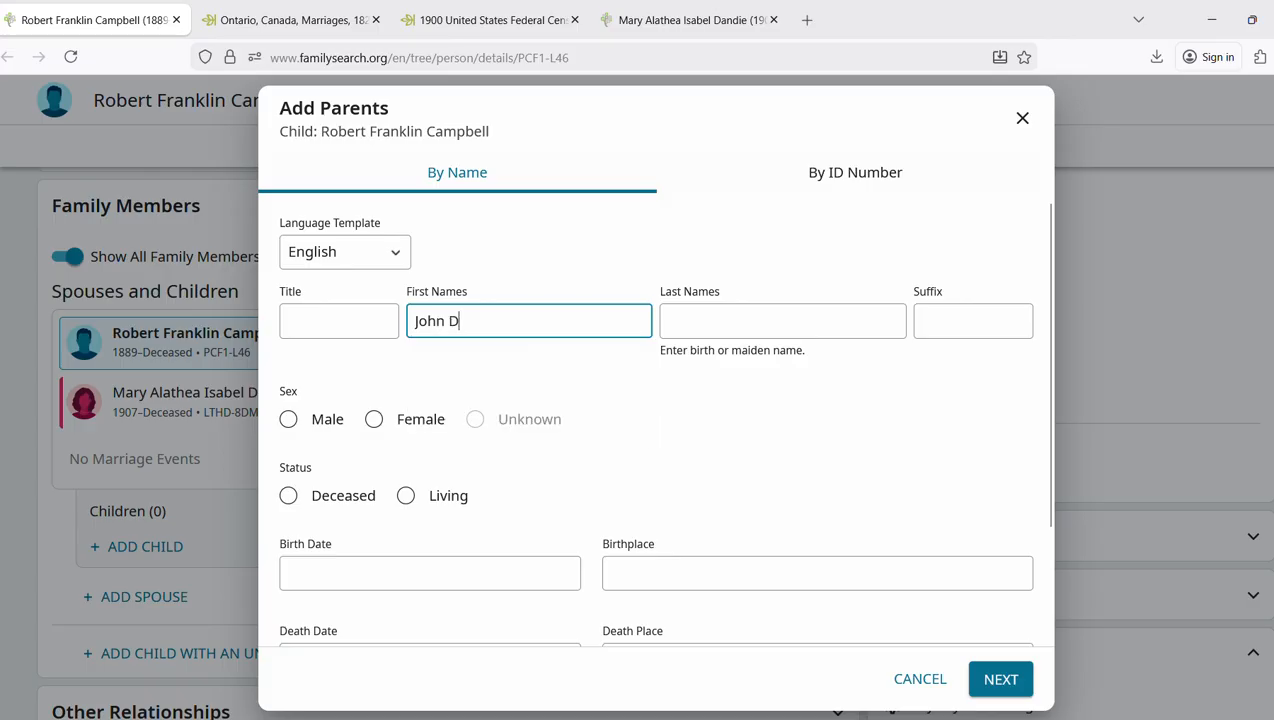
key("Tab")
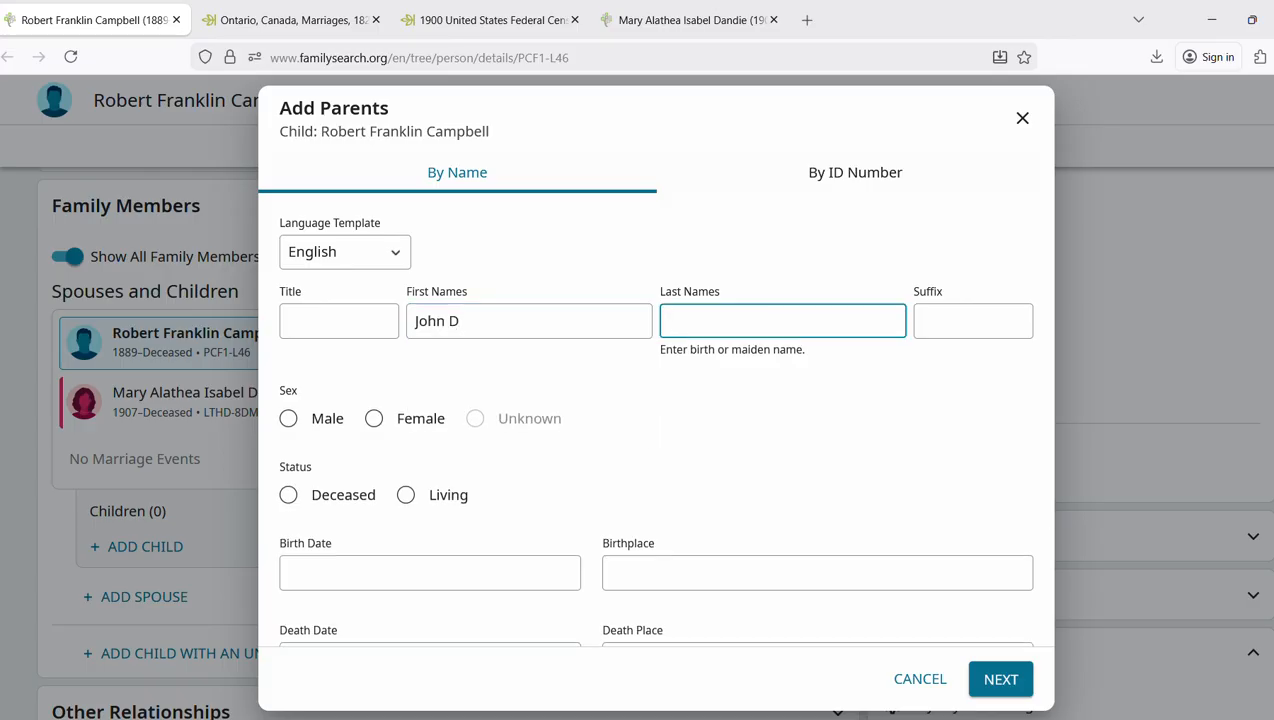
type("Campbell")
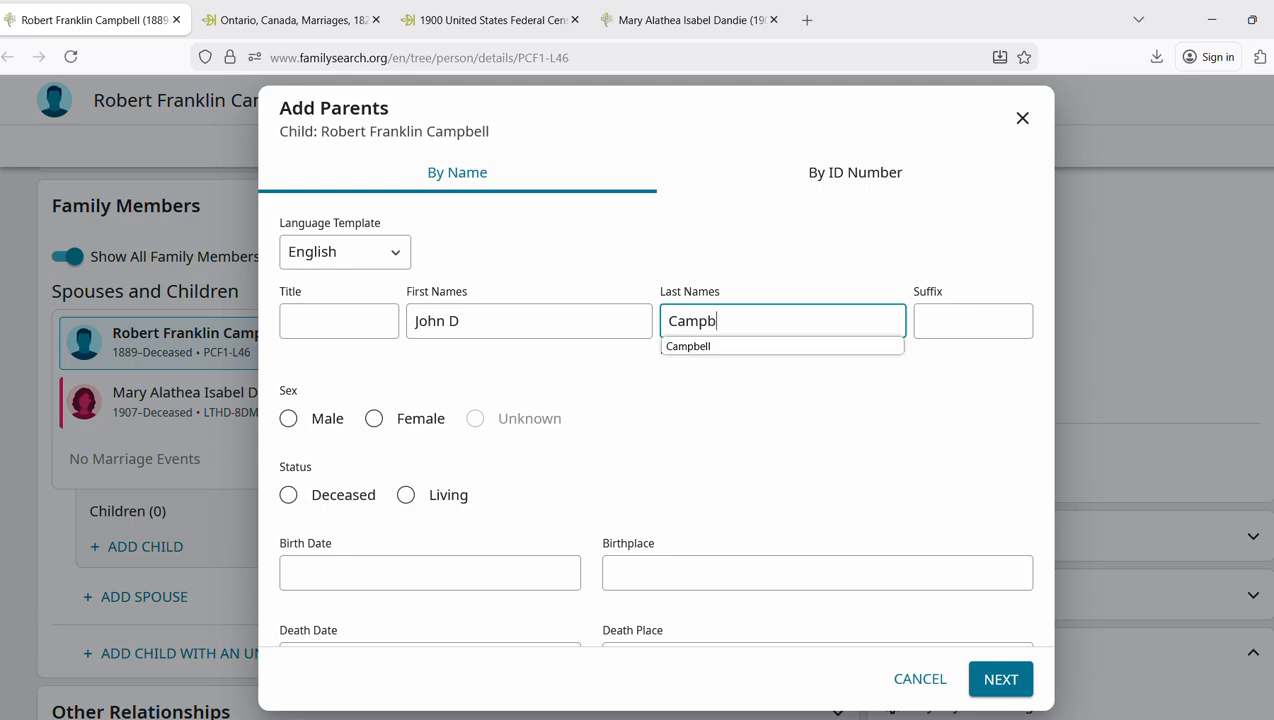
left_click(288, 418)
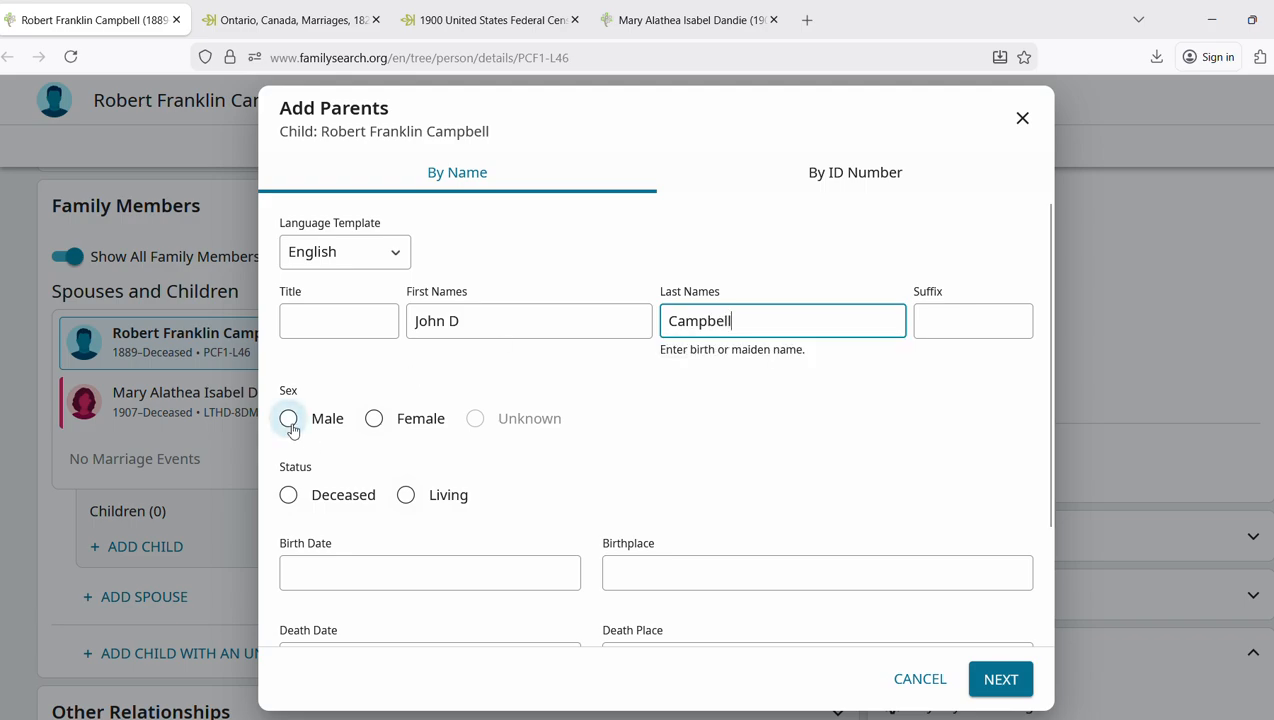
left_click(289, 498)
left_click(381, 583)
type("Georgia, USA")
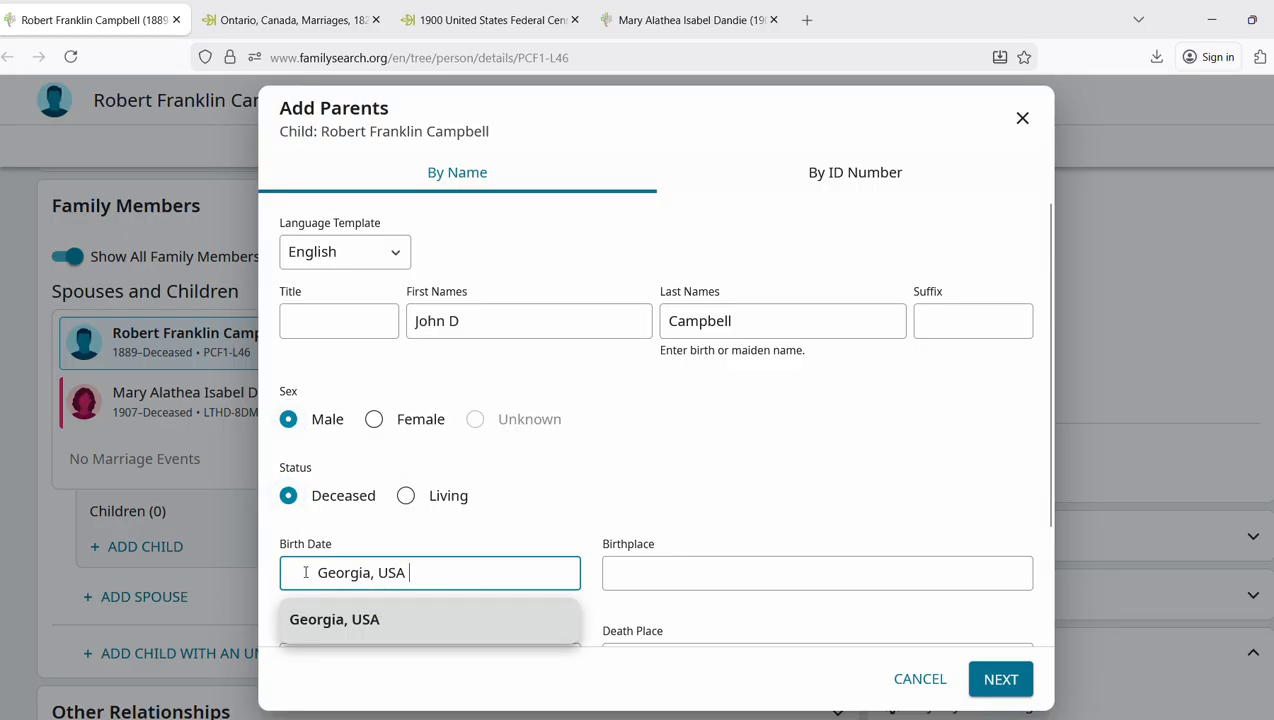
key("ctrl+a")
key("BackSpace")
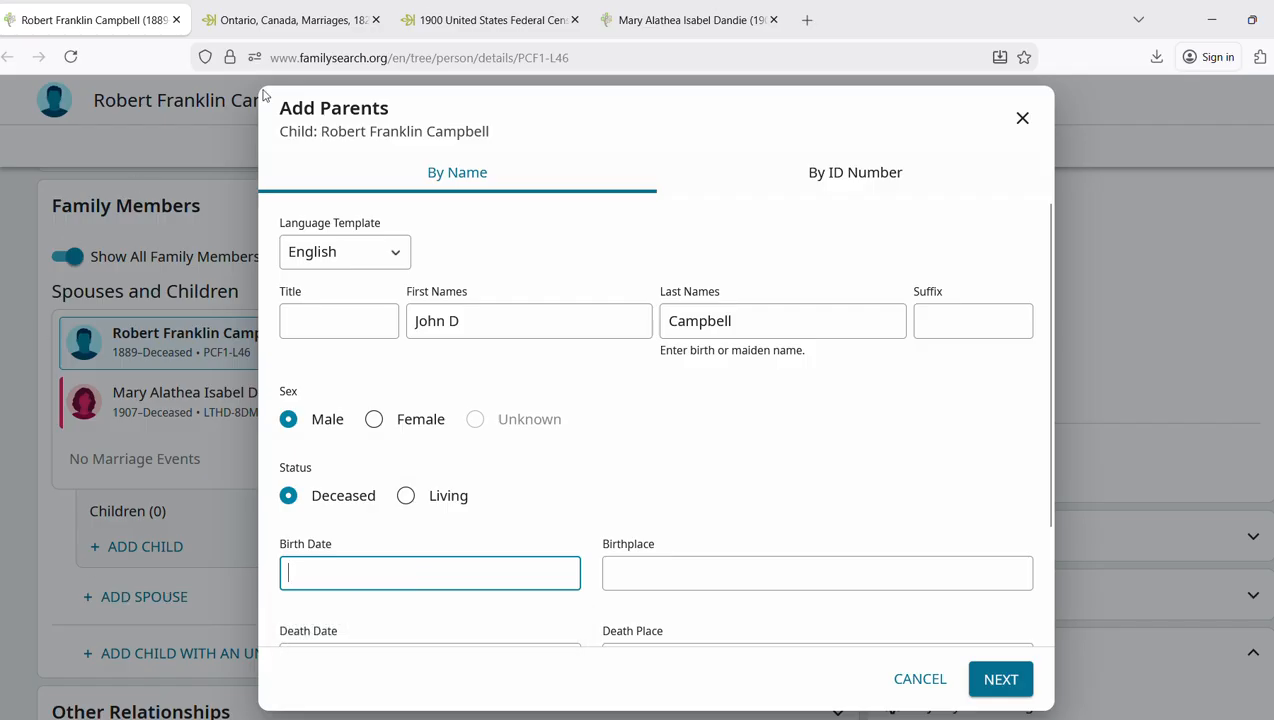
Copy the father's birth date from his 1900 census record into the new parent's birth date and apply the standardized date
left_click(441, 22)
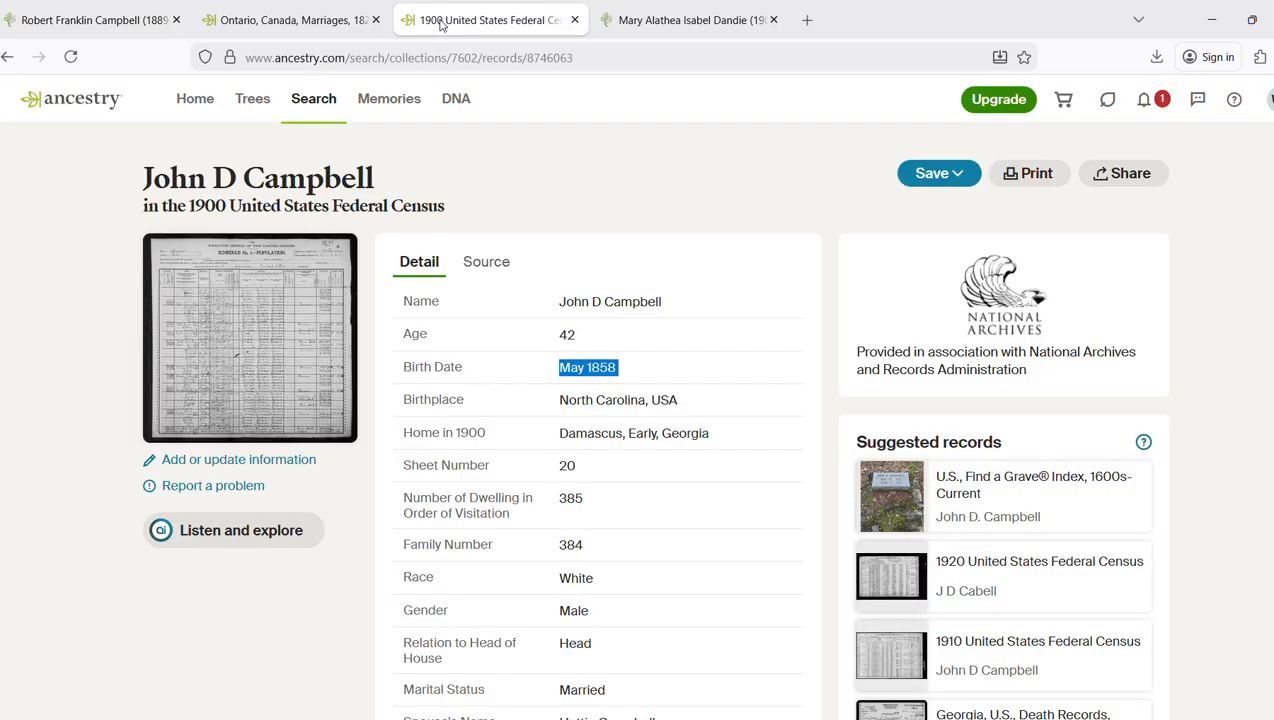
left_click_drag(642, 377, 566, 374)
left_click(657, 370)
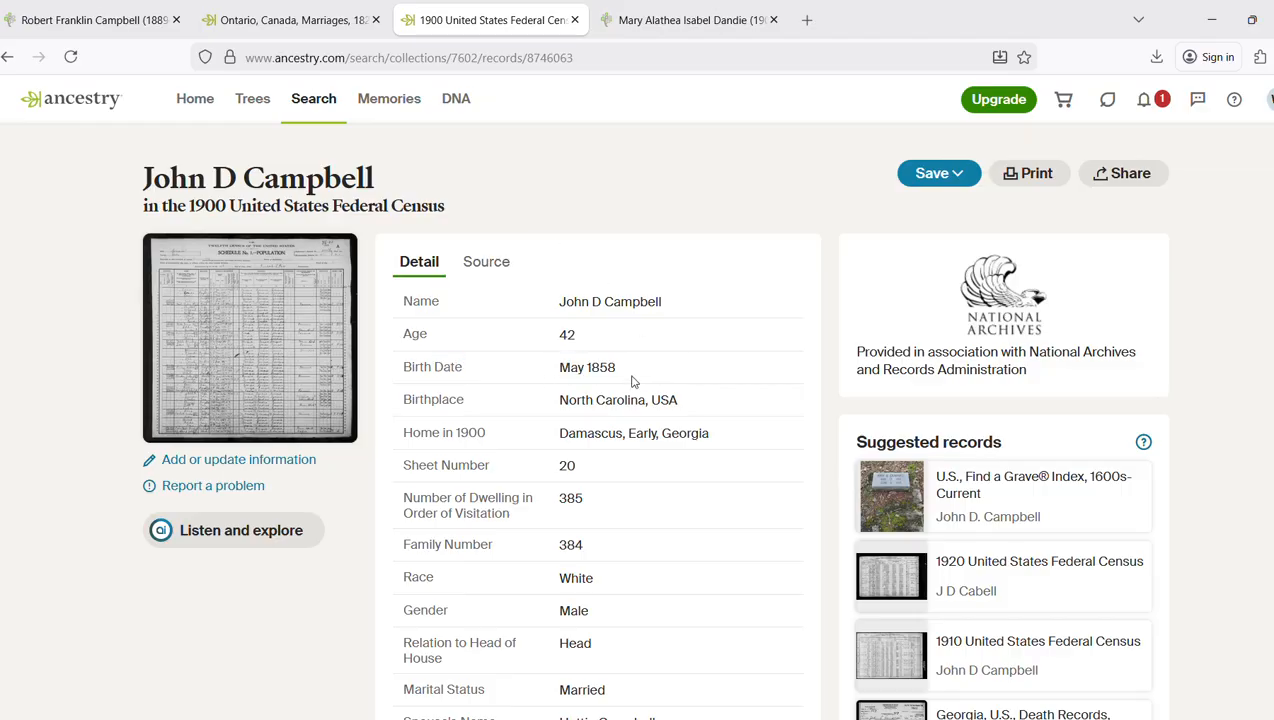
left_click_drag(630, 376, 557, 371)
key("ctrl+c")
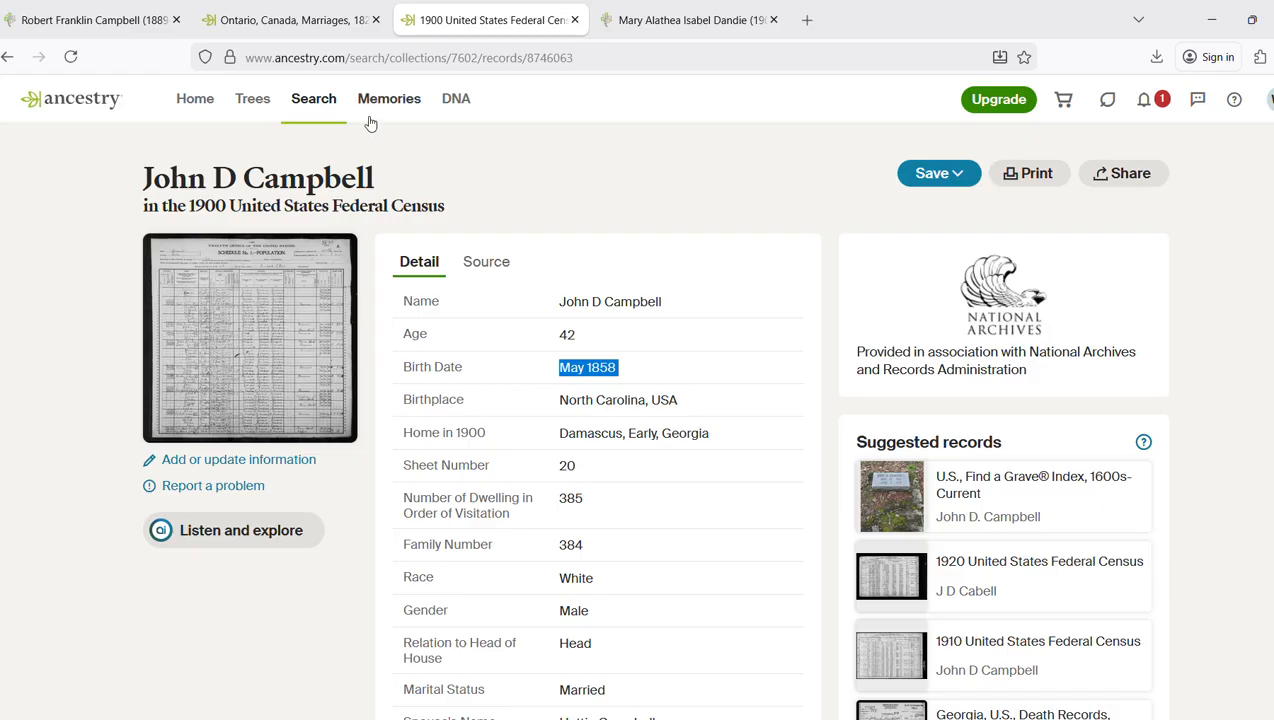
left_click(95, 20)
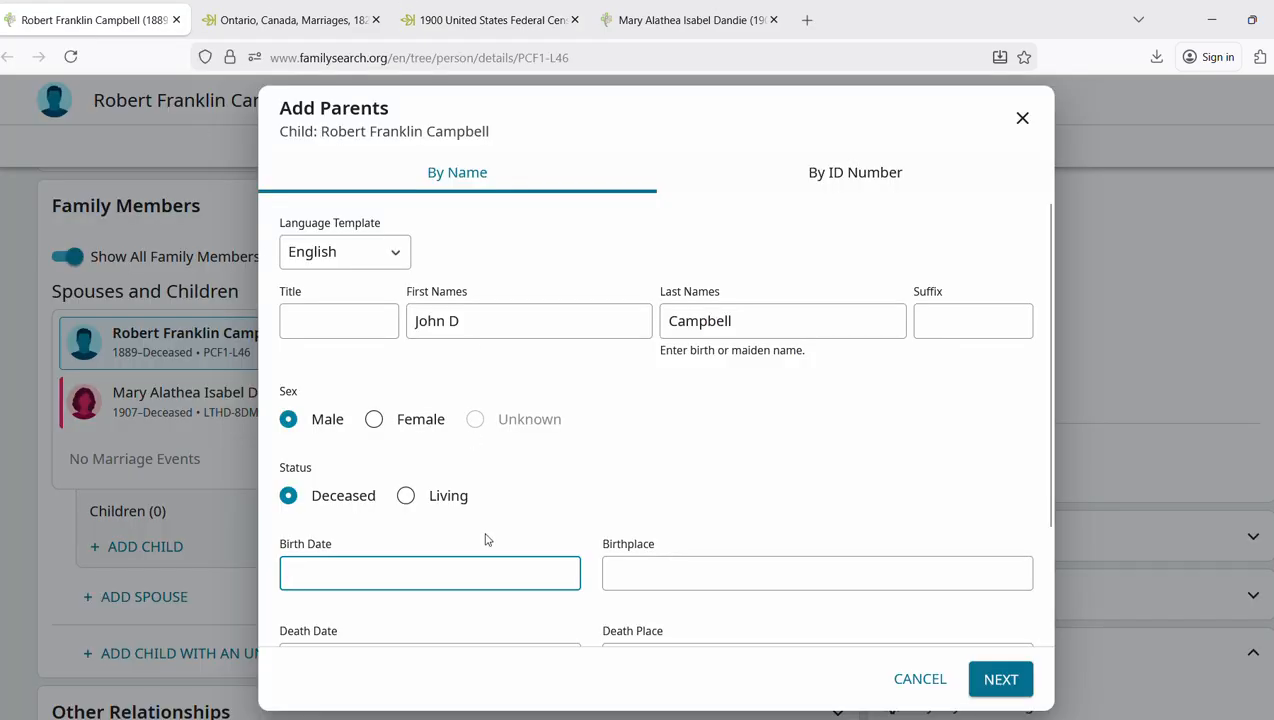
key("ctrl+v")
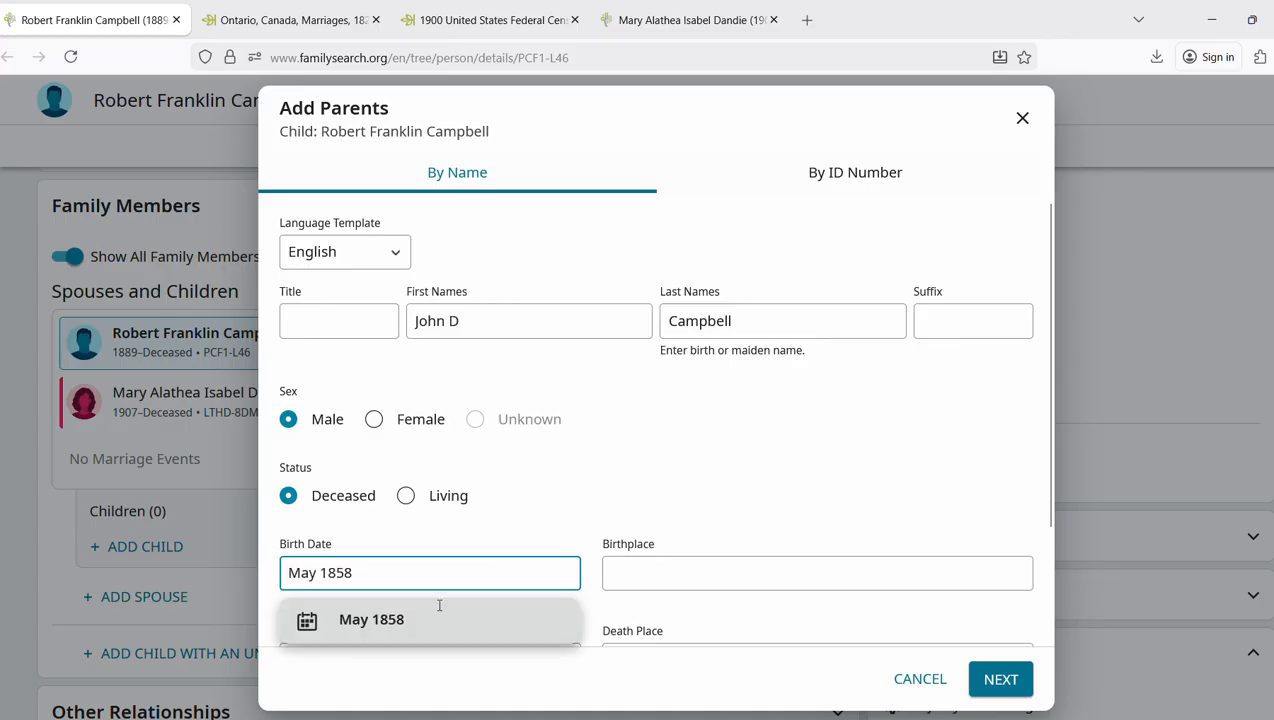
left_click(390, 622)
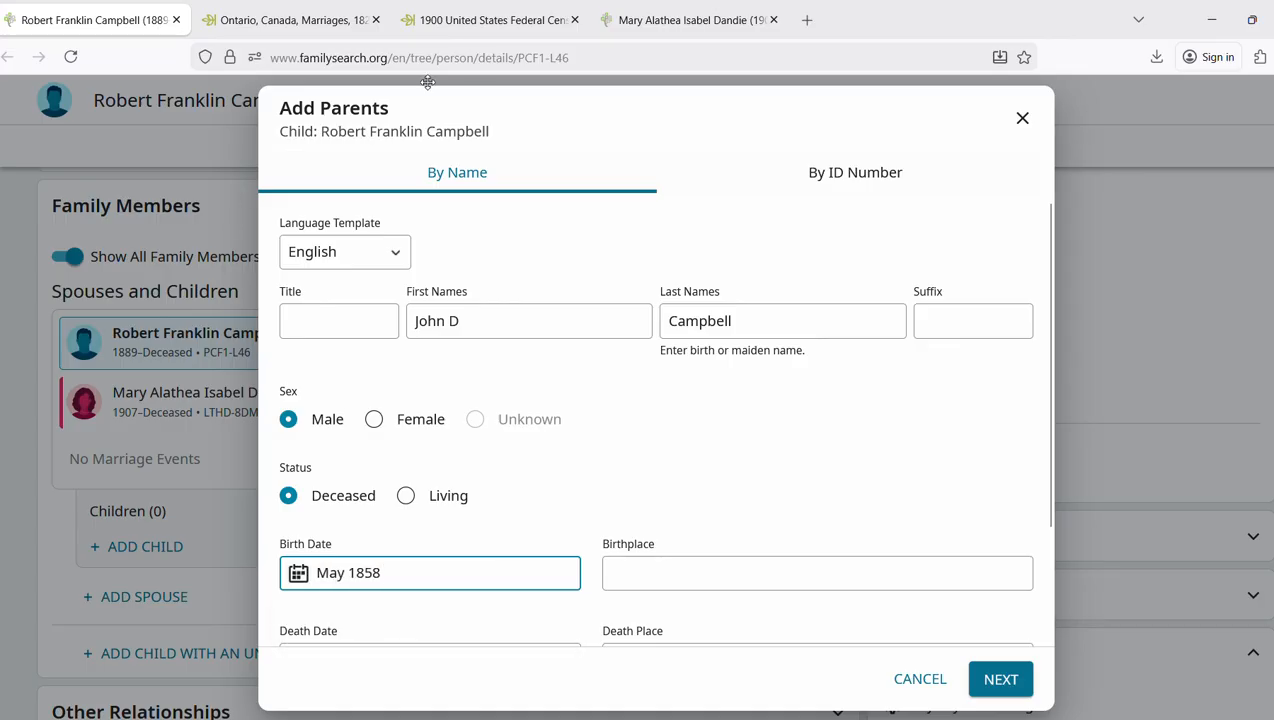
Set the father's birthplace from the census record, standardized as North Carolina, United States, and create him as a new person
left_click(470, 18)
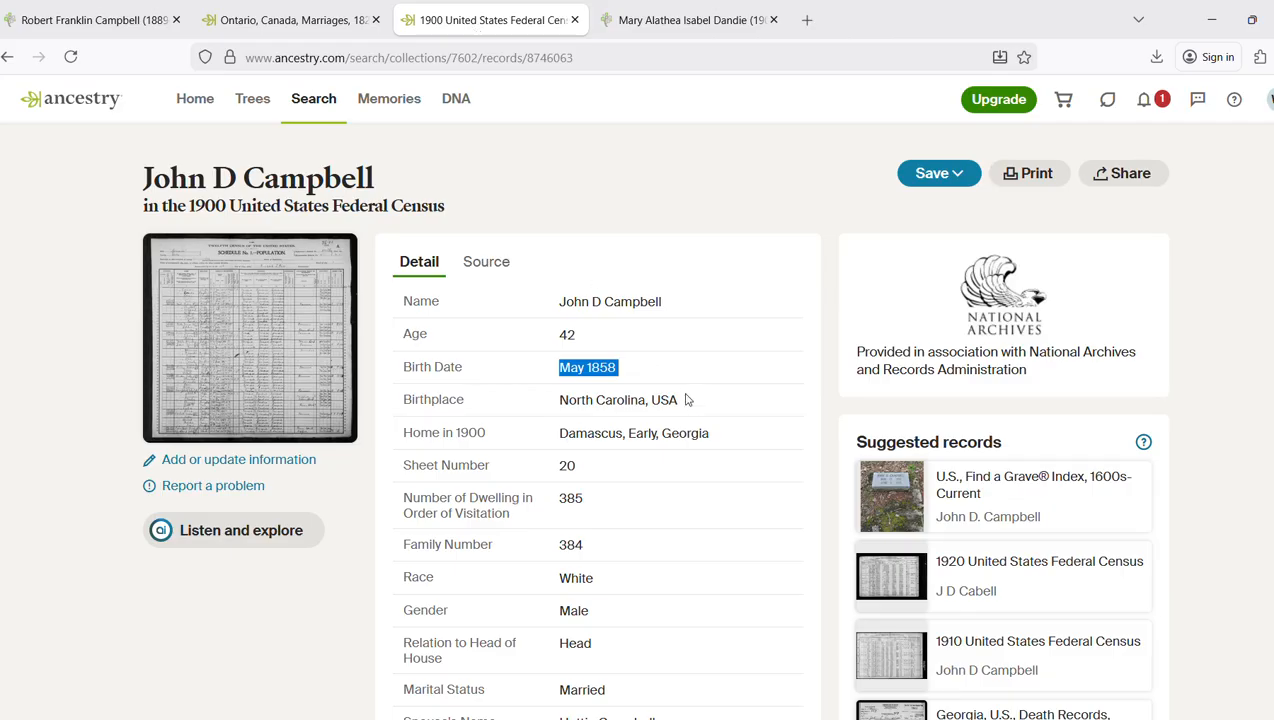
left_click_drag(688, 399, 558, 400)
key("ctrl+c")
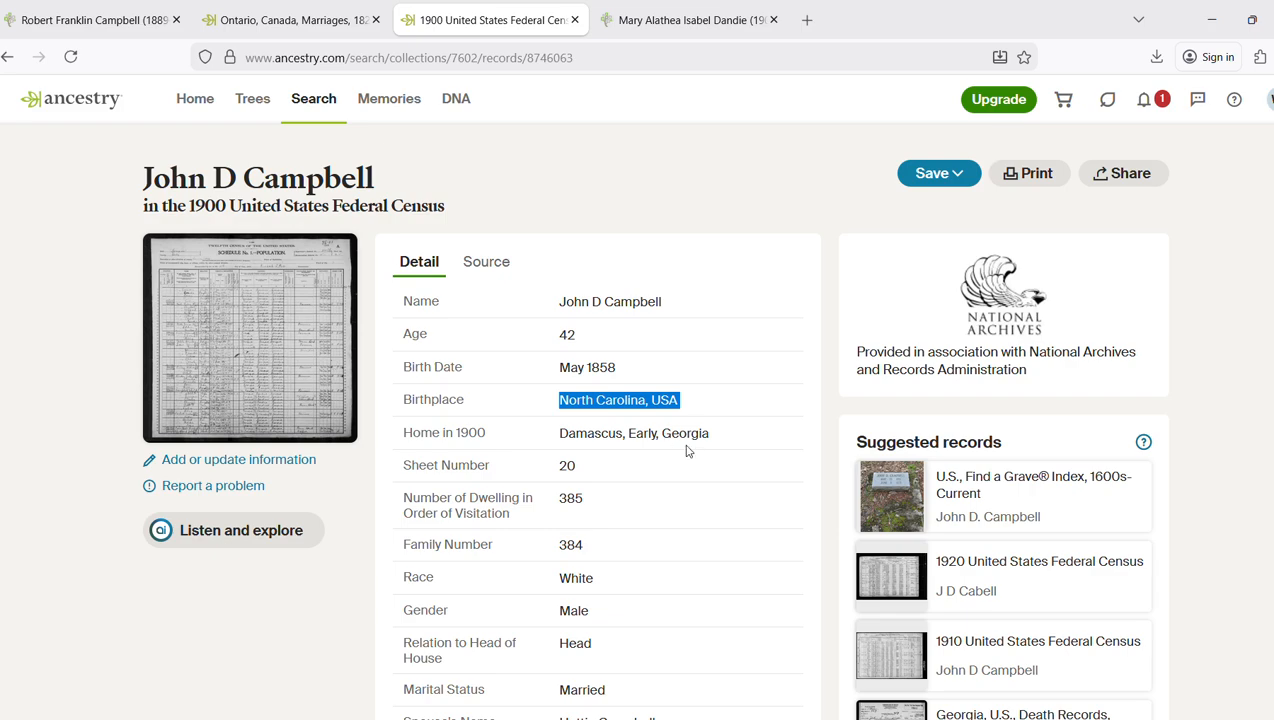
left_click(98, 22)
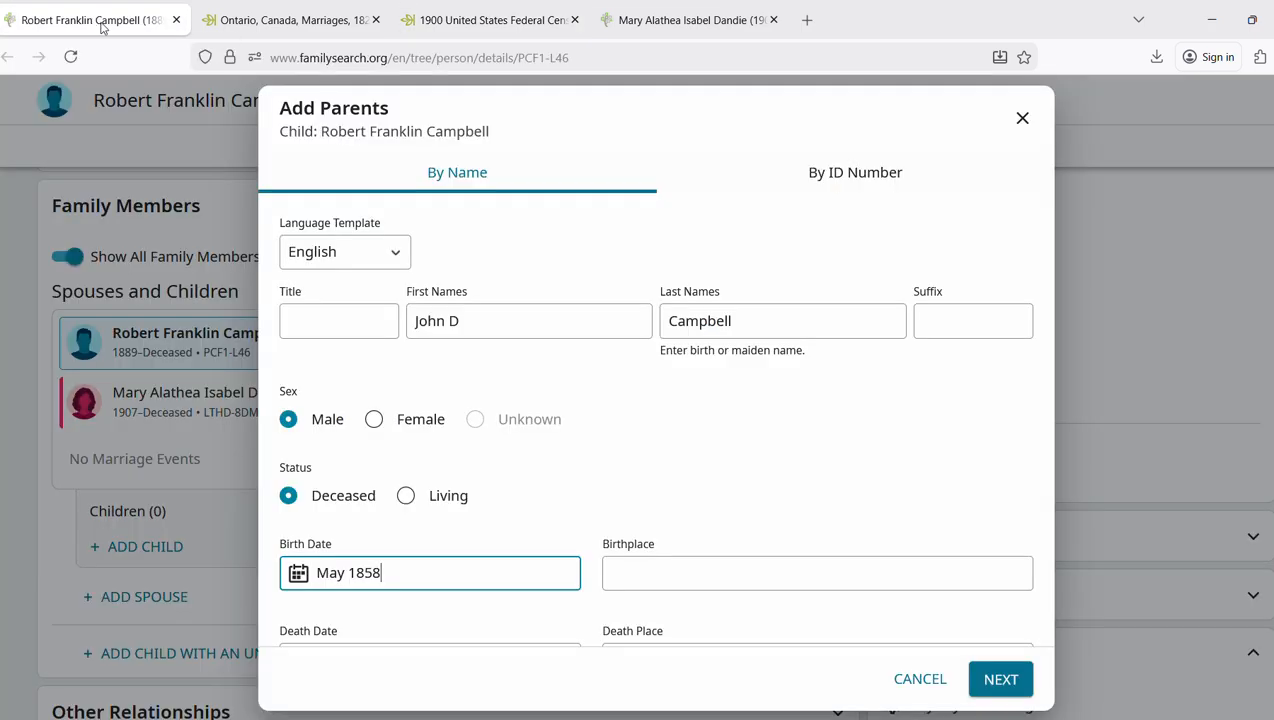
left_click(680, 574)
key("ctrl+v")
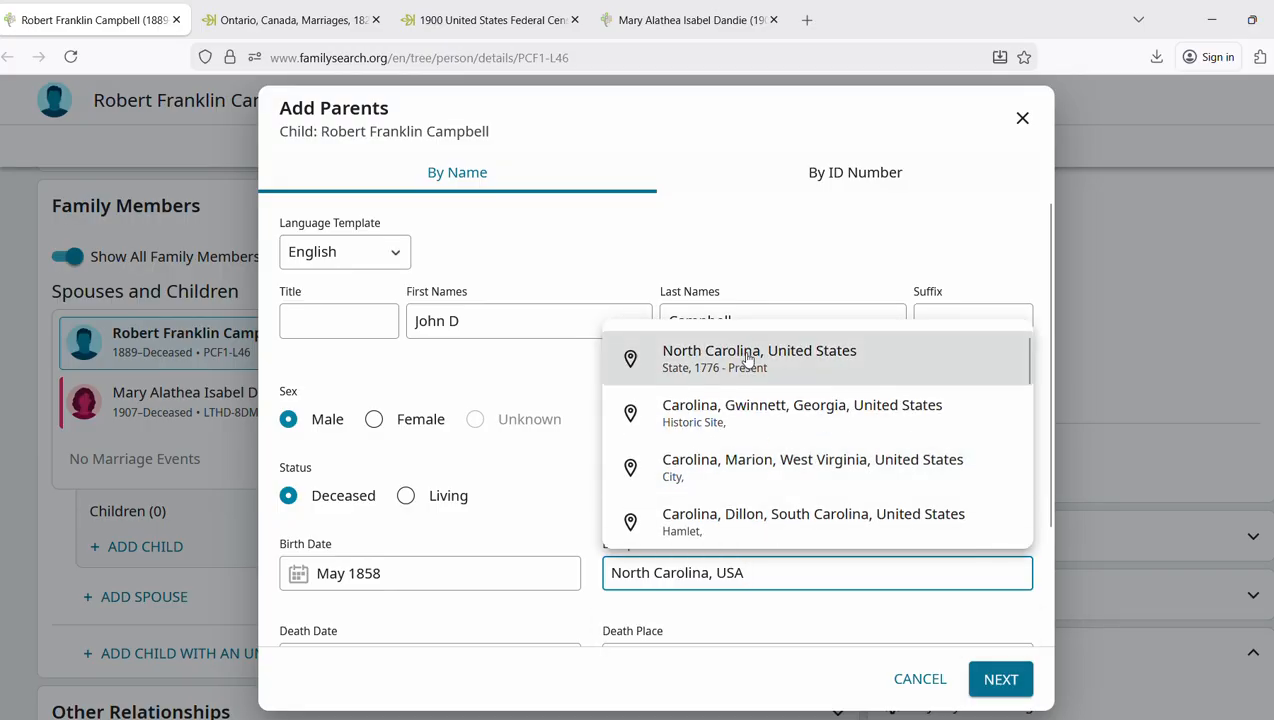
left_click(741, 348)
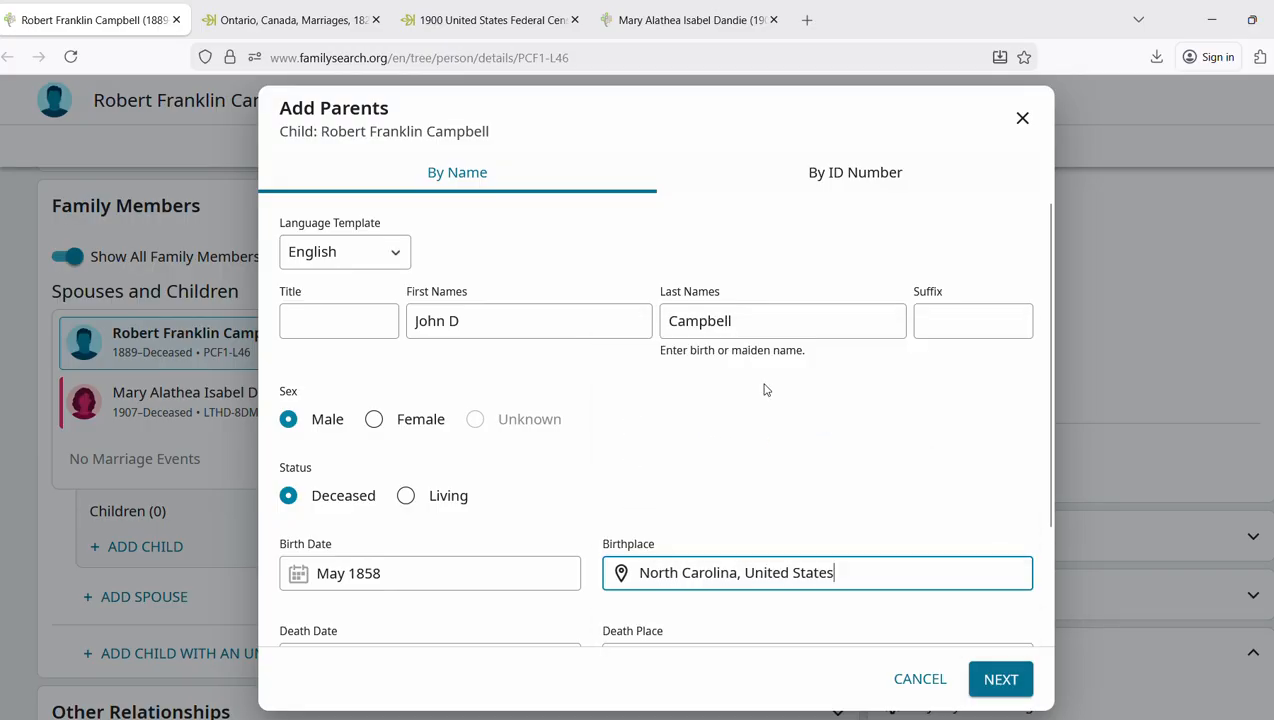
left_click(1002, 680)
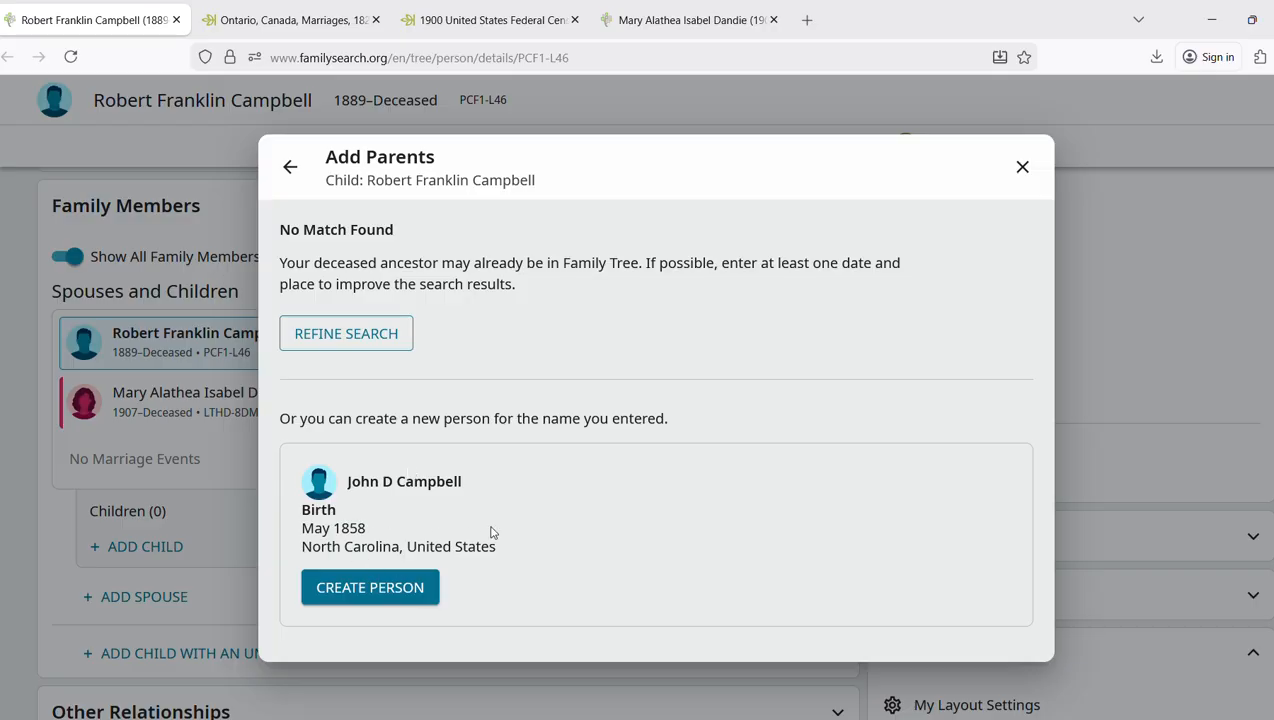
left_click(373, 590)
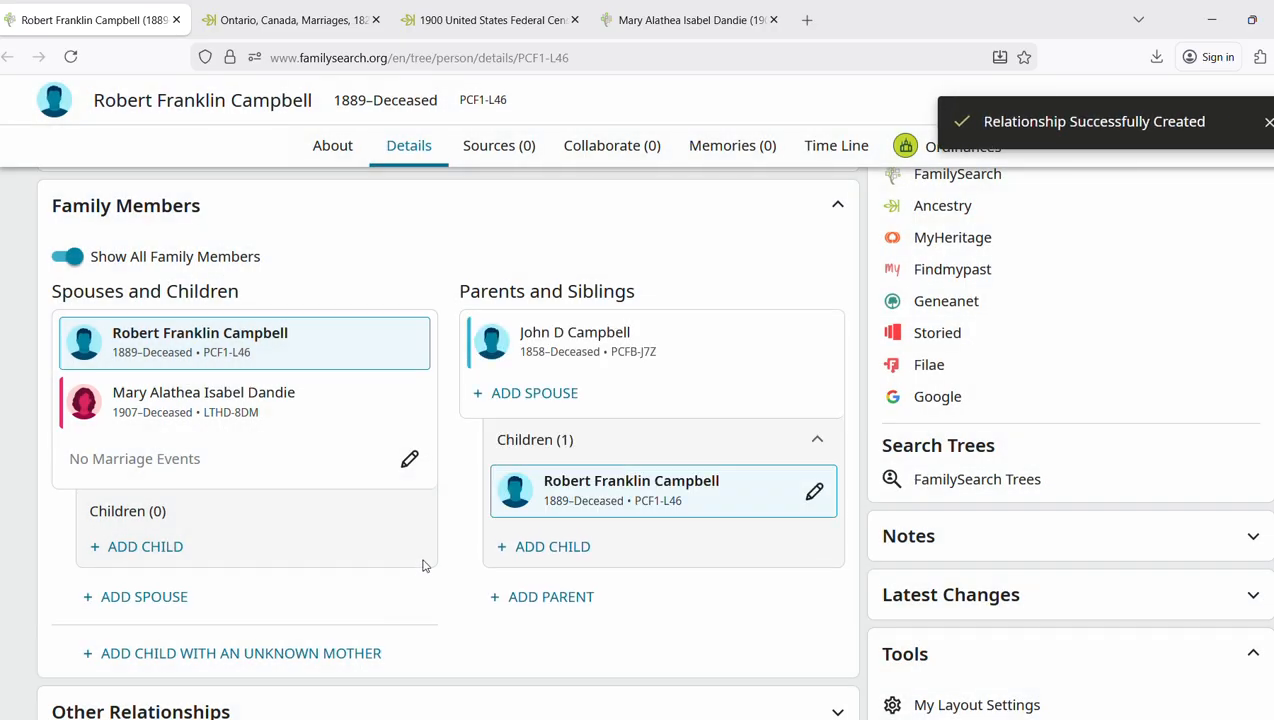
In Ancestry, open the wife's record from the household members of the father's 1900 census entry
left_click(434, 18)
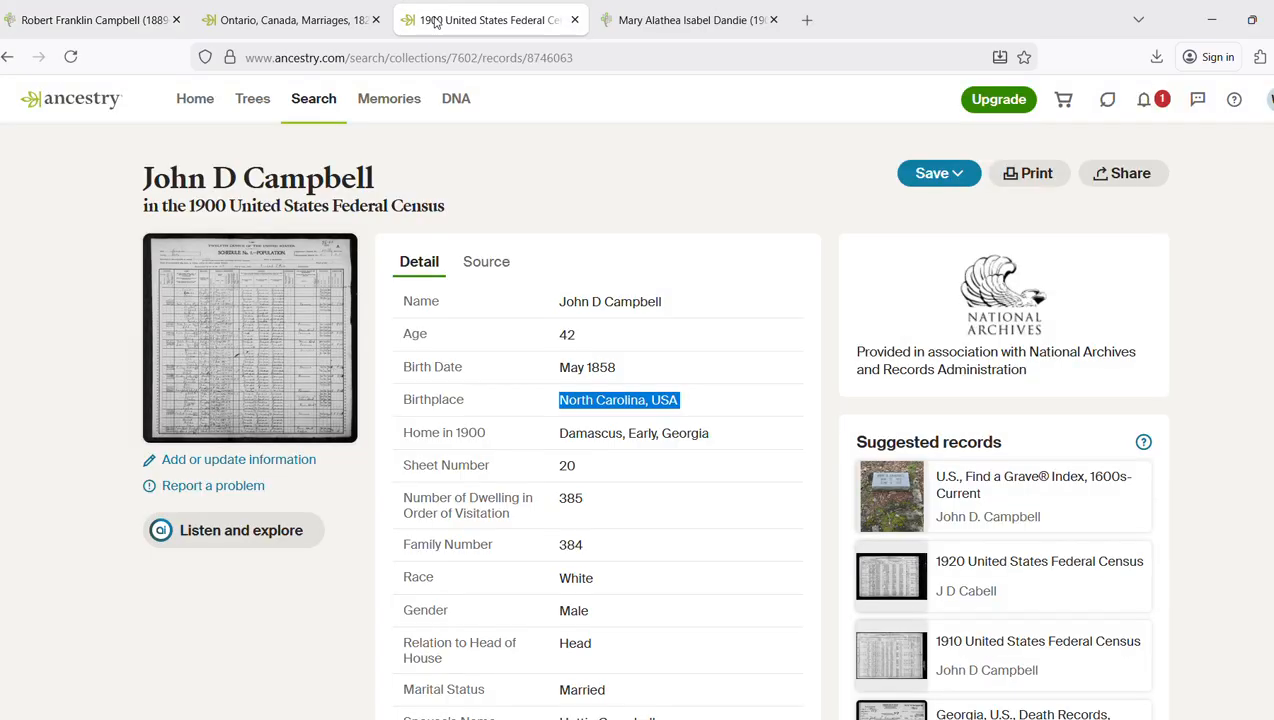
scroll(575, 315, "down", 6)
scroll(575, 315, "down", 5)
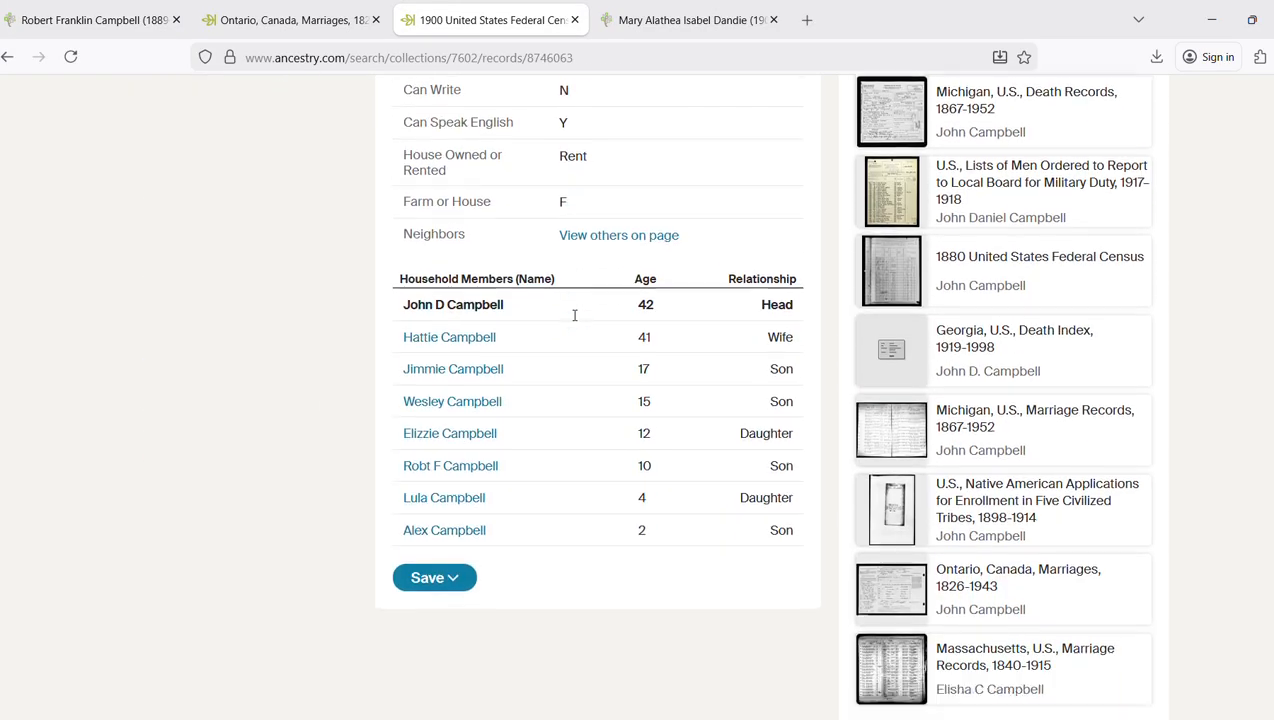
left_click(481, 325)
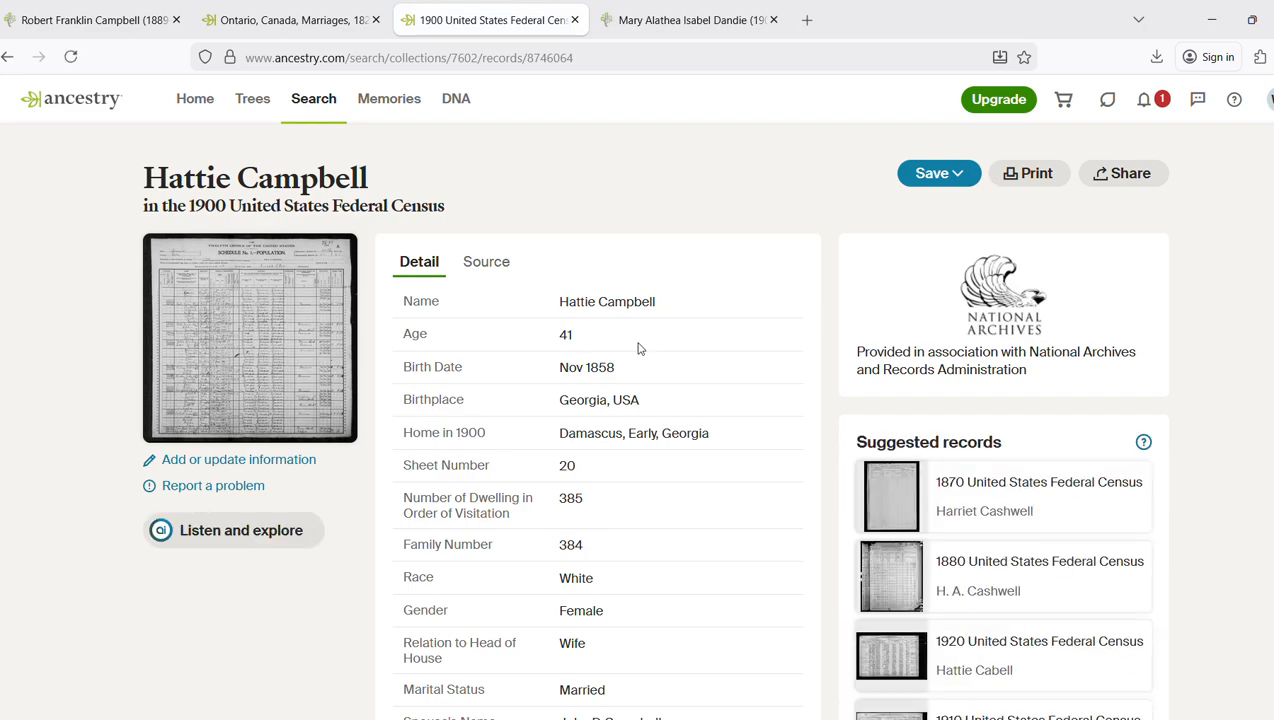
Review the mother's 1900 census details, household members and suggested records for her name and maiden name
scroll(1177, 544, "down", 3)
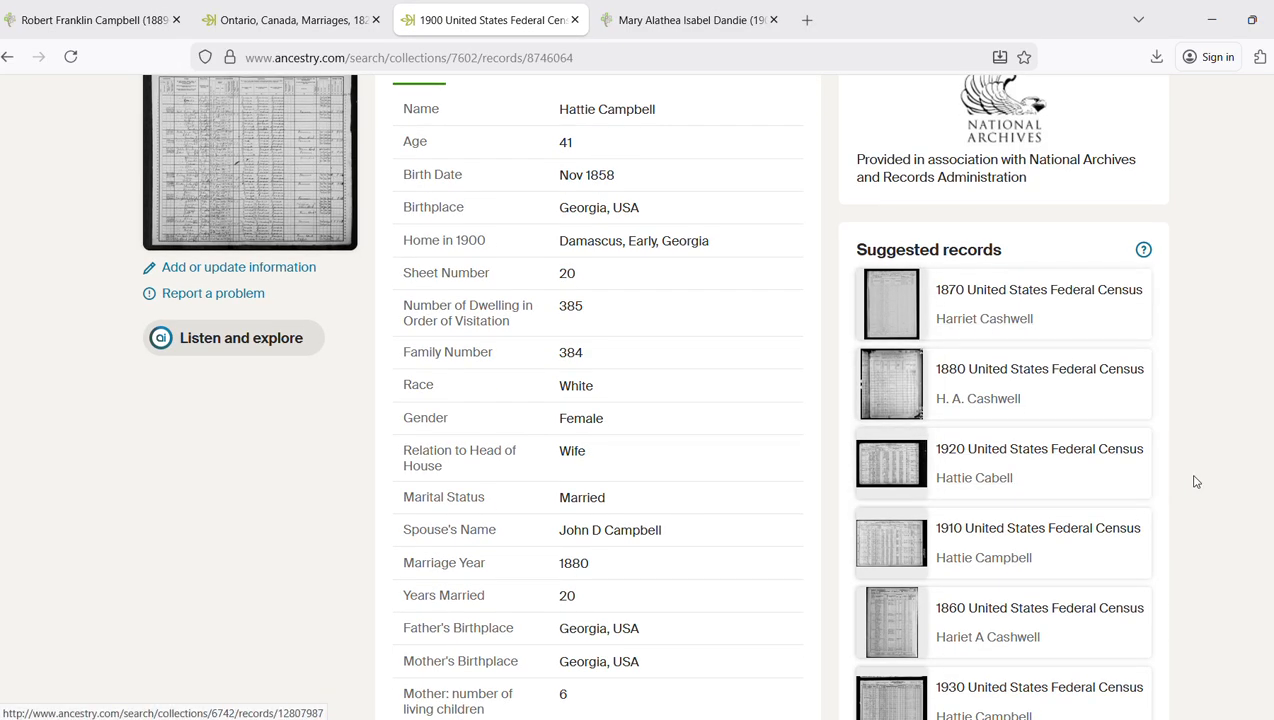
scroll(1195, 481, "down", 1)
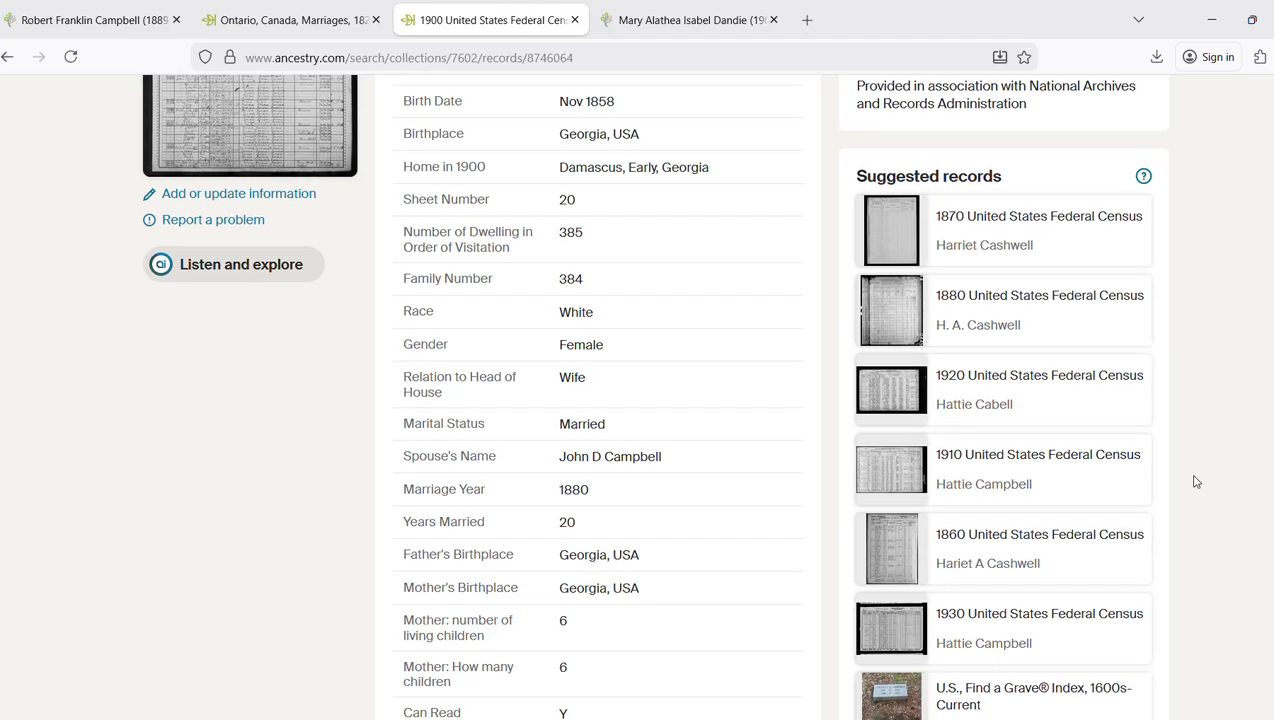
scroll(1195, 481, "down", 2)
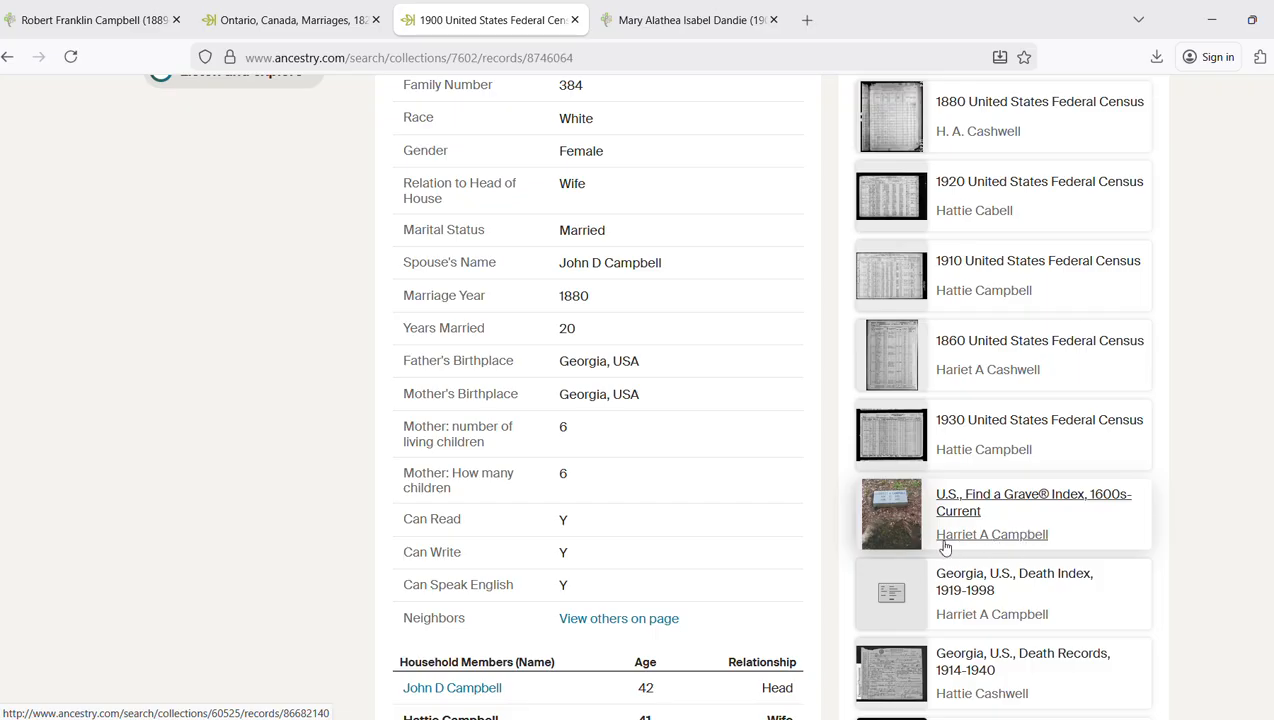
scroll(1233, 584, "down", 2)
scroll(1234, 584, "down", 2)
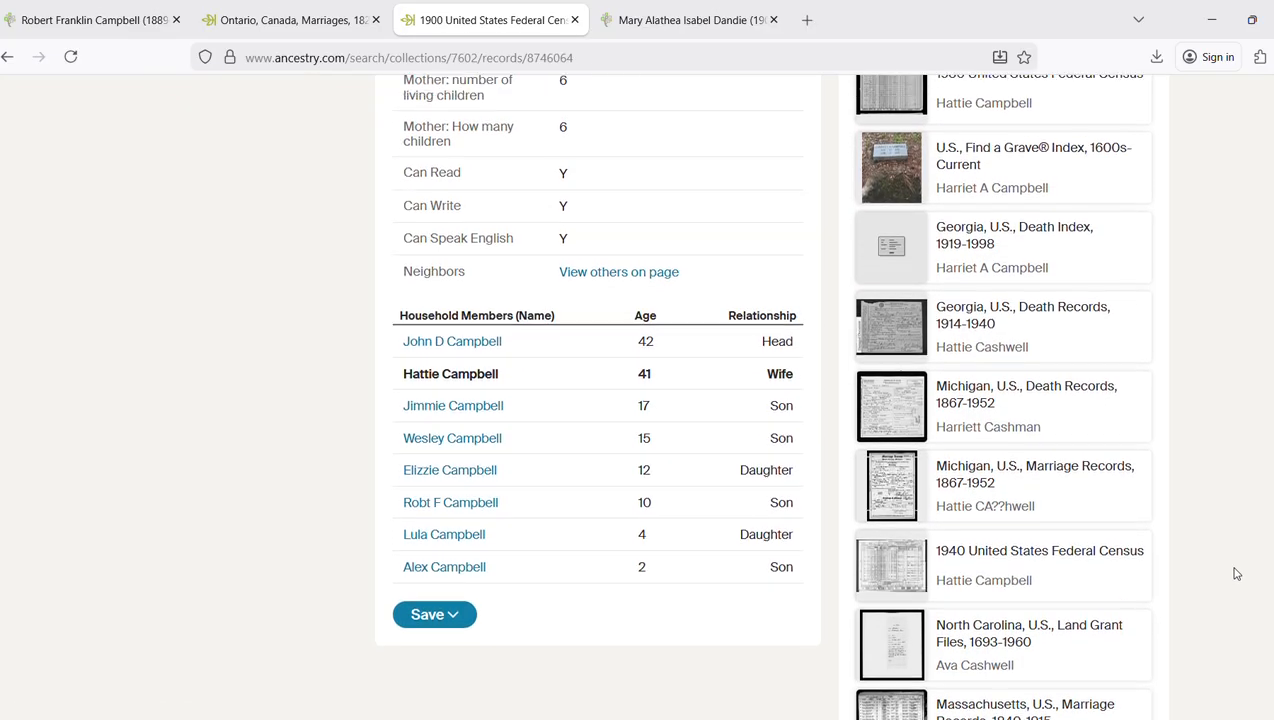
scroll(1236, 578, "up", 2)
scroll(1236, 573, "up", 5)
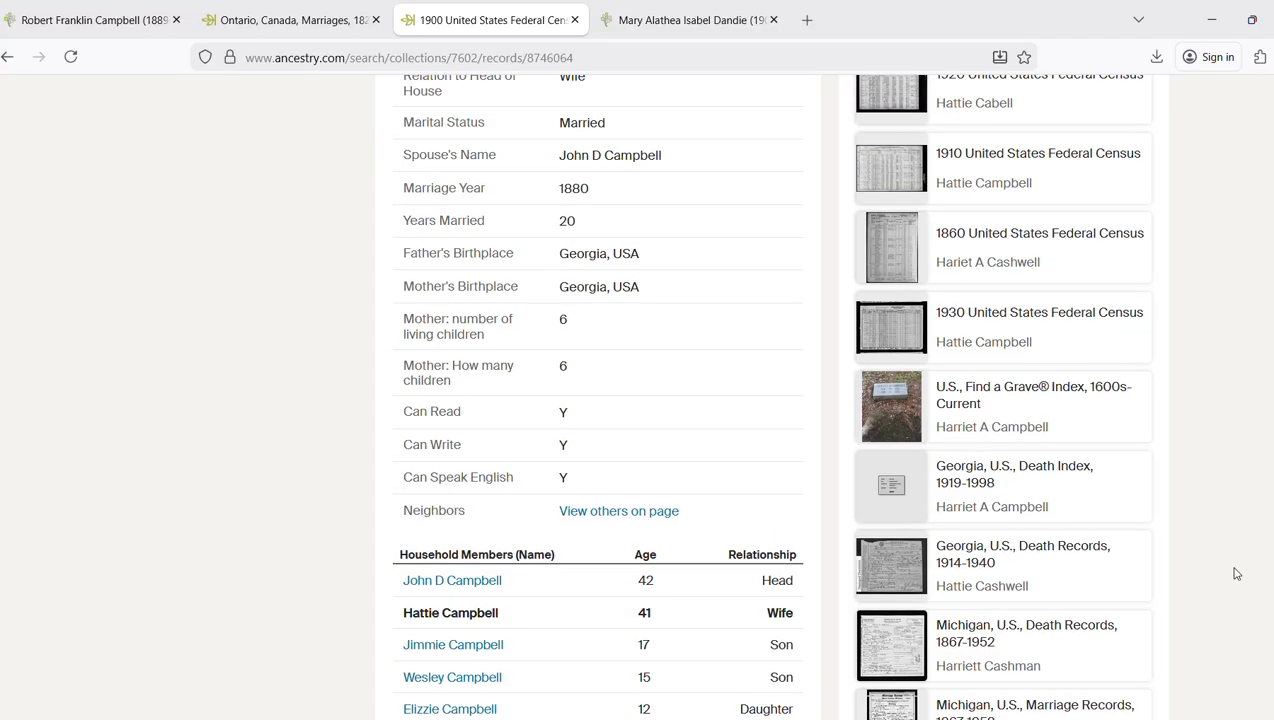
scroll(1236, 573, "up", 2)
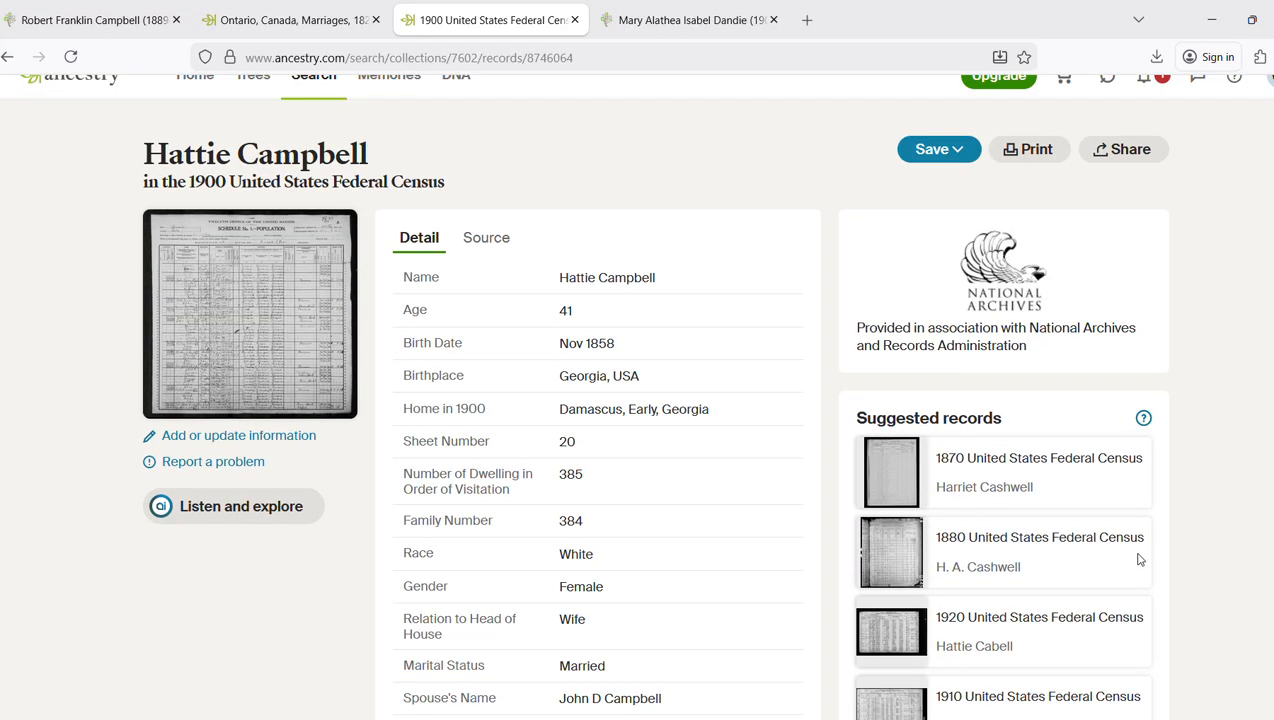
Copy the mother's birth date from the 1900 census record and start adding her as the father's spouse with first name, last name and Deceased status
left_click_drag(627, 345, 557, 343)
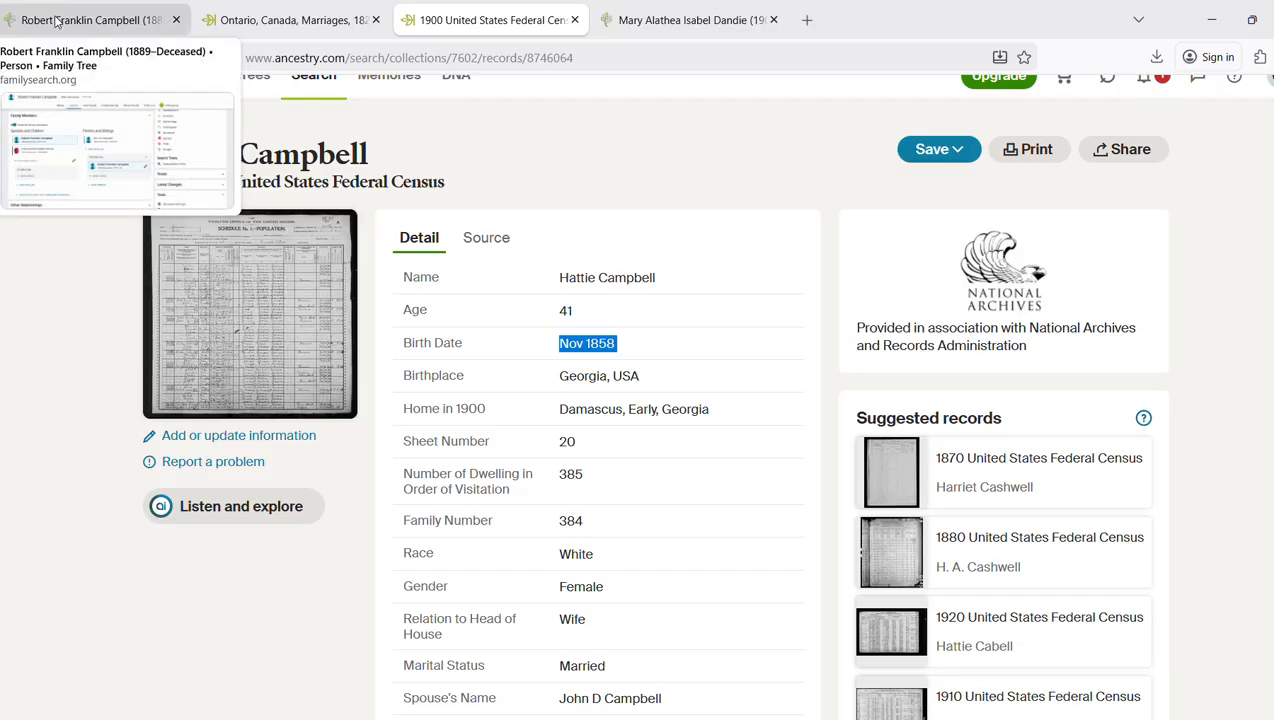
left_click(56, 21)
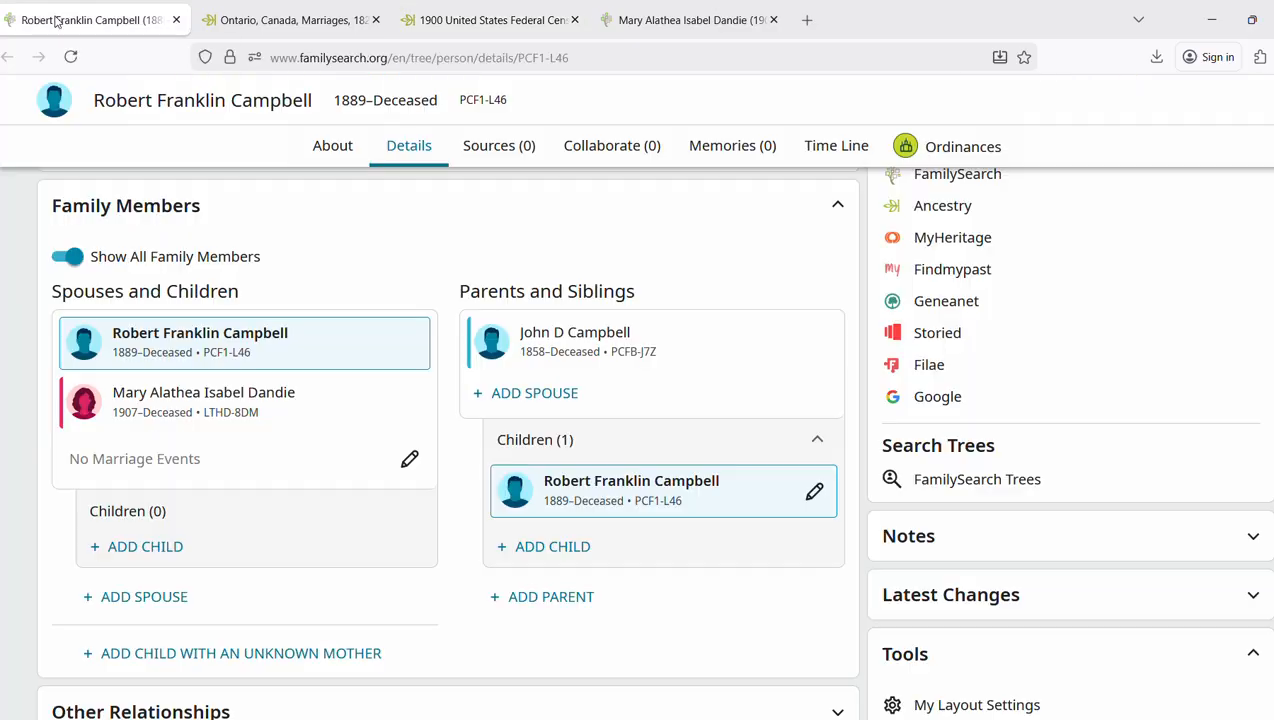
left_click(560, 406)
type("H")
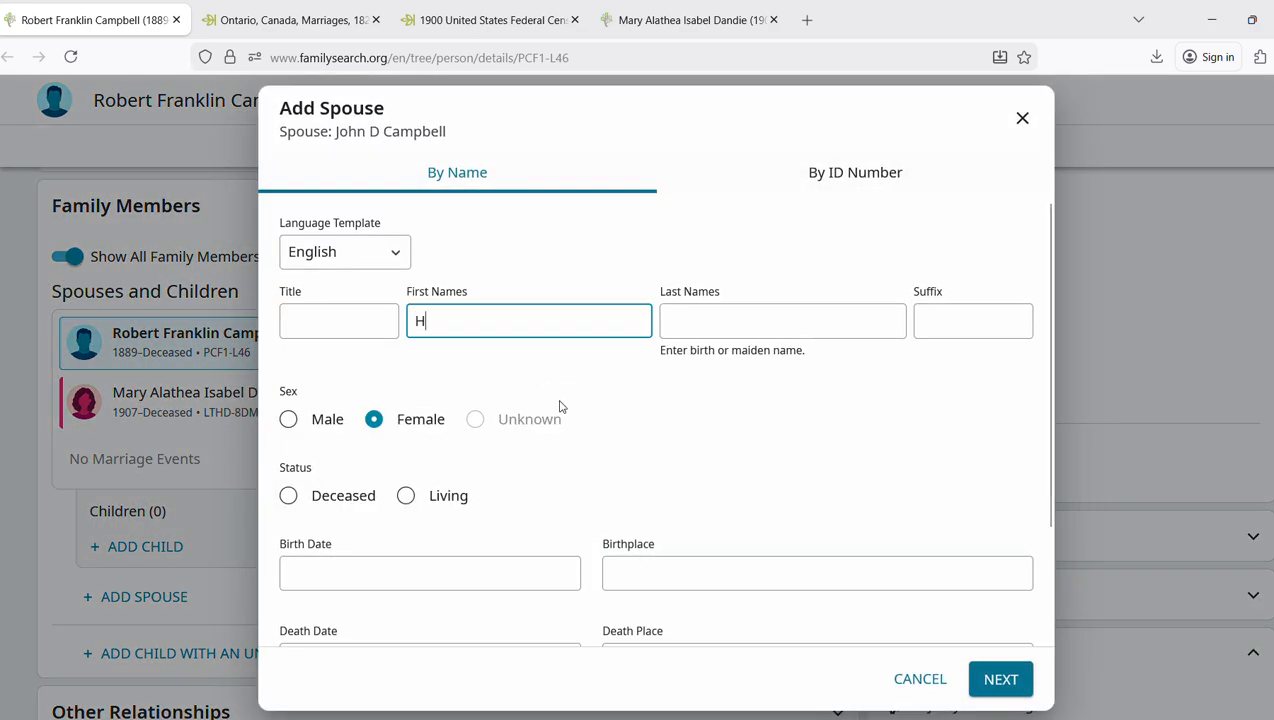
type("arriet")
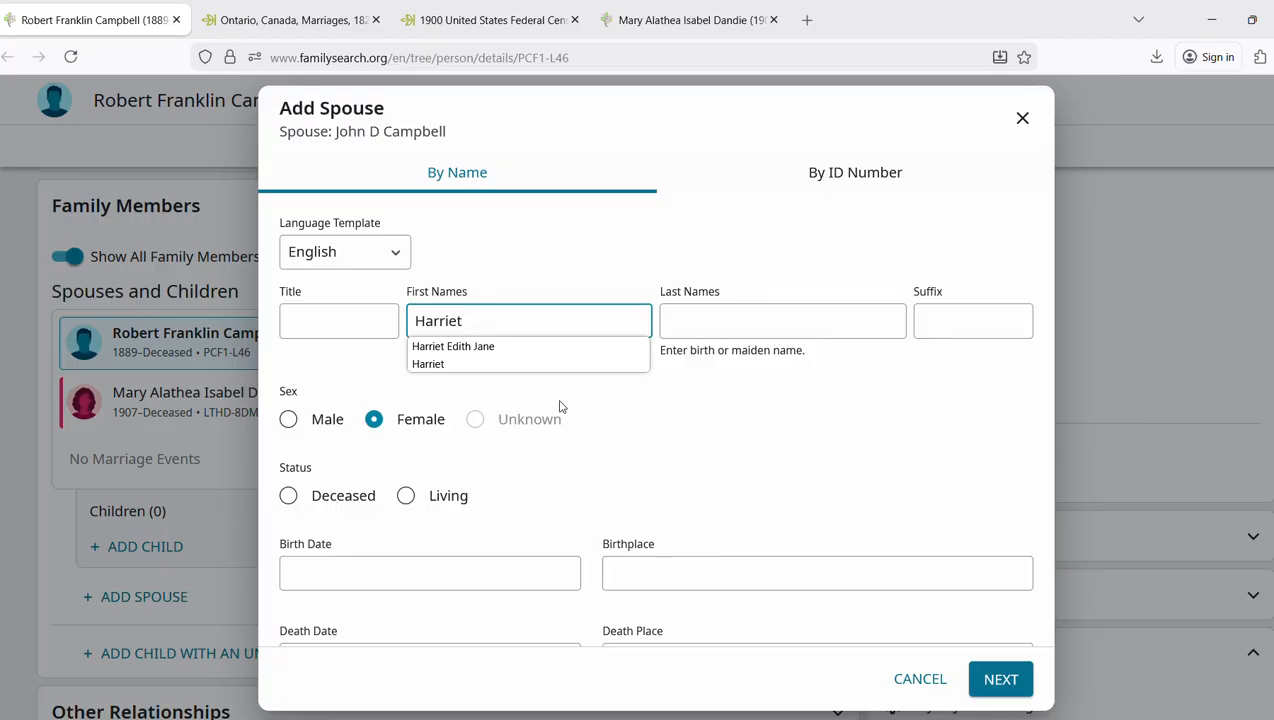
key("Escape")
key("Tab")
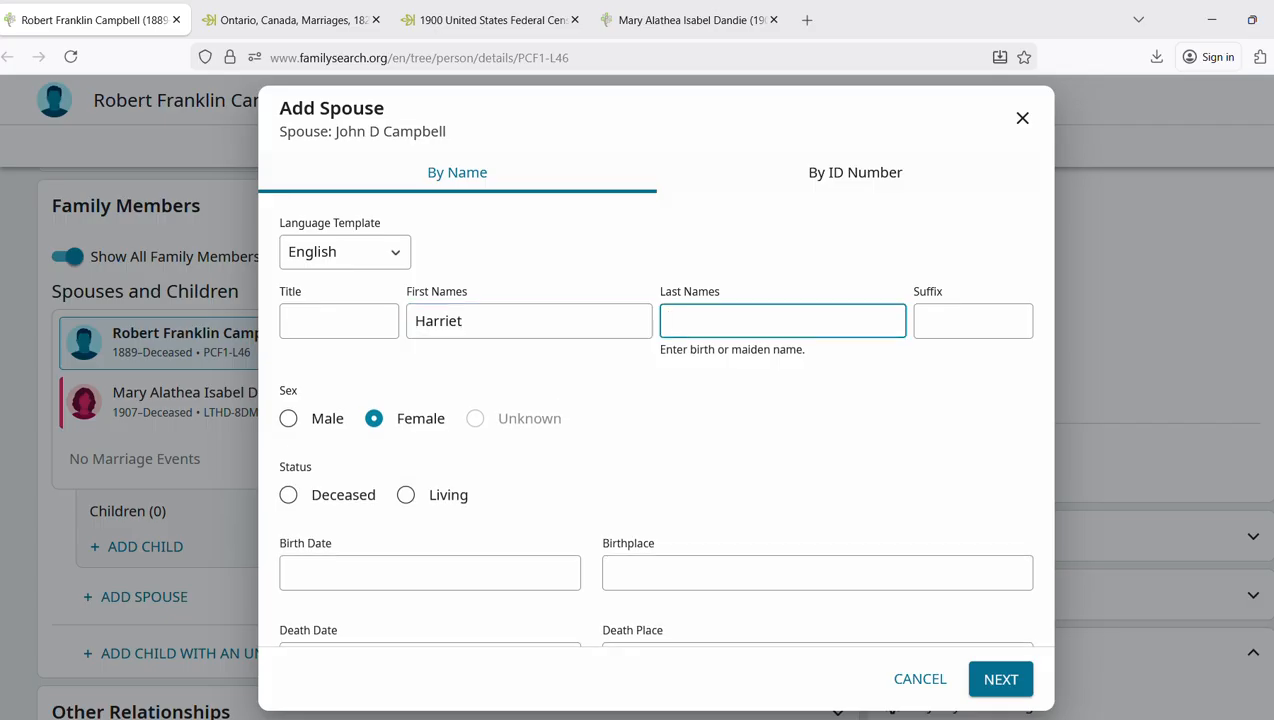
type("Campb")
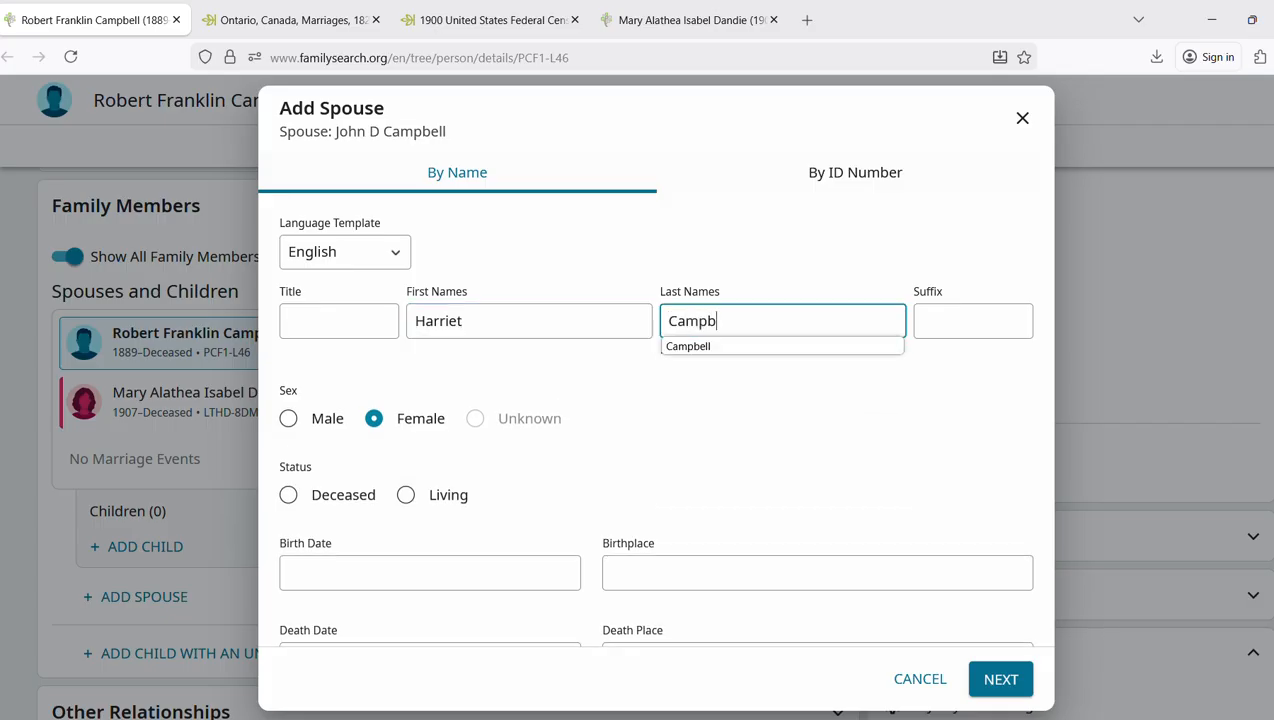
type("ell")
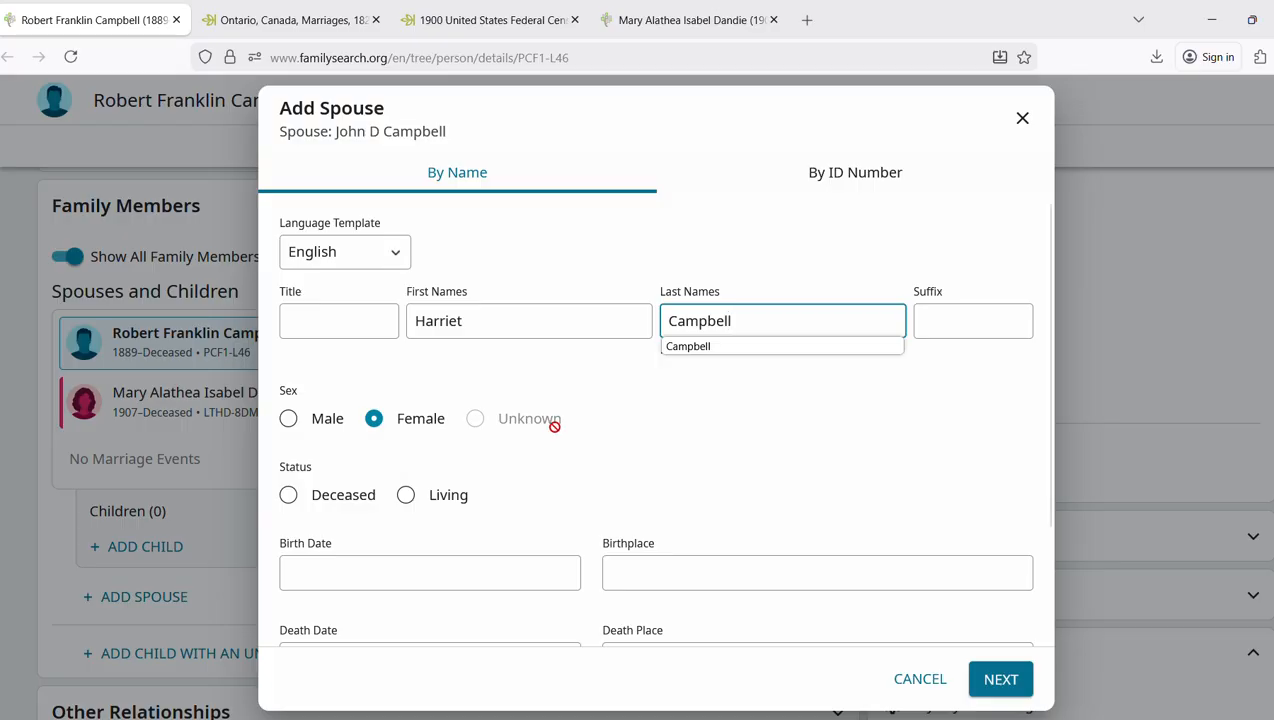
left_click(290, 497)
Enter the copied census birth date for the new spouse and apply the standardized date
left_click(387, 578)
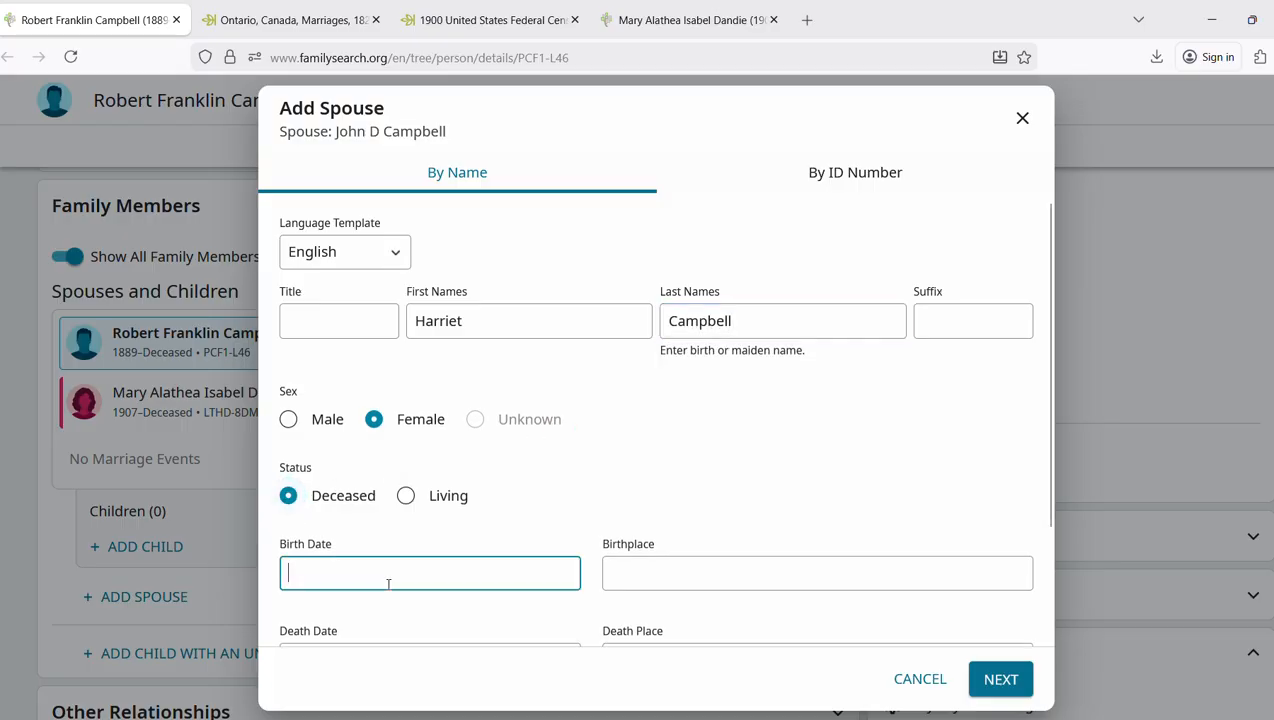
type("Nov 1858")
left_click(375, 676)
Set the mother's birthplace from the census record, standardized as Georgia, United States, and continue to the possible matches
left_click(440, 31)
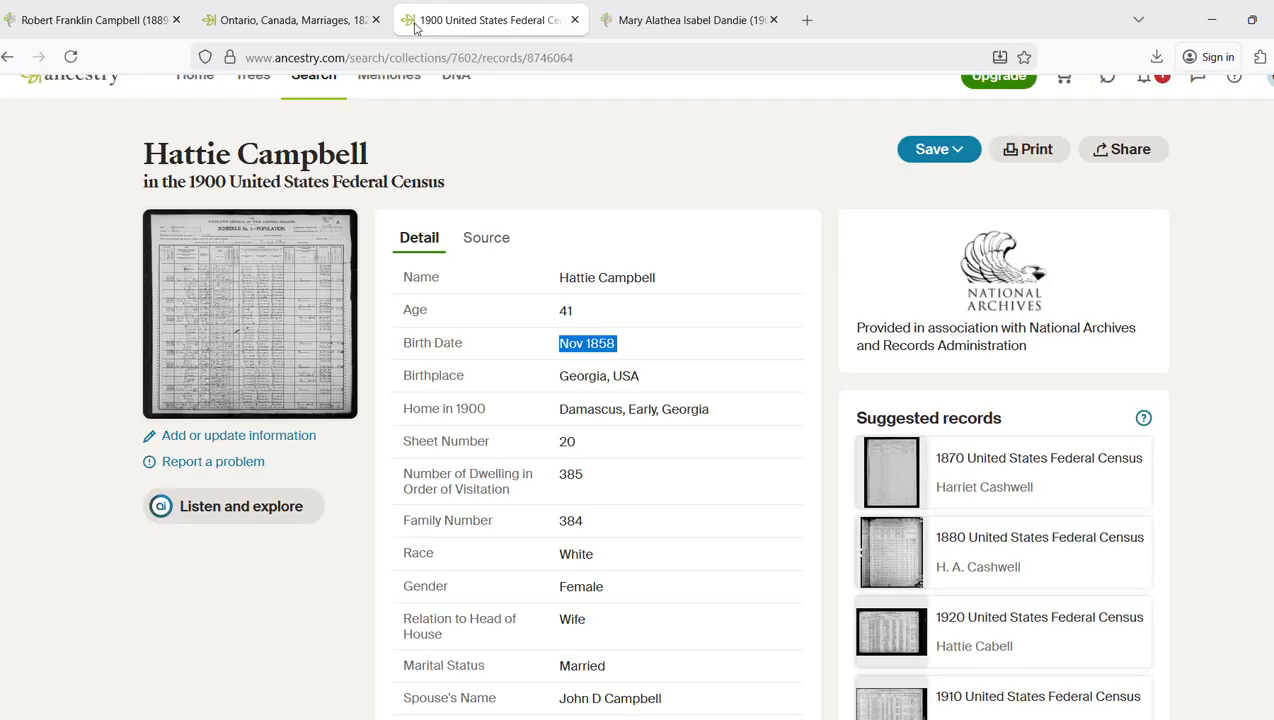
left_click(92, 20)
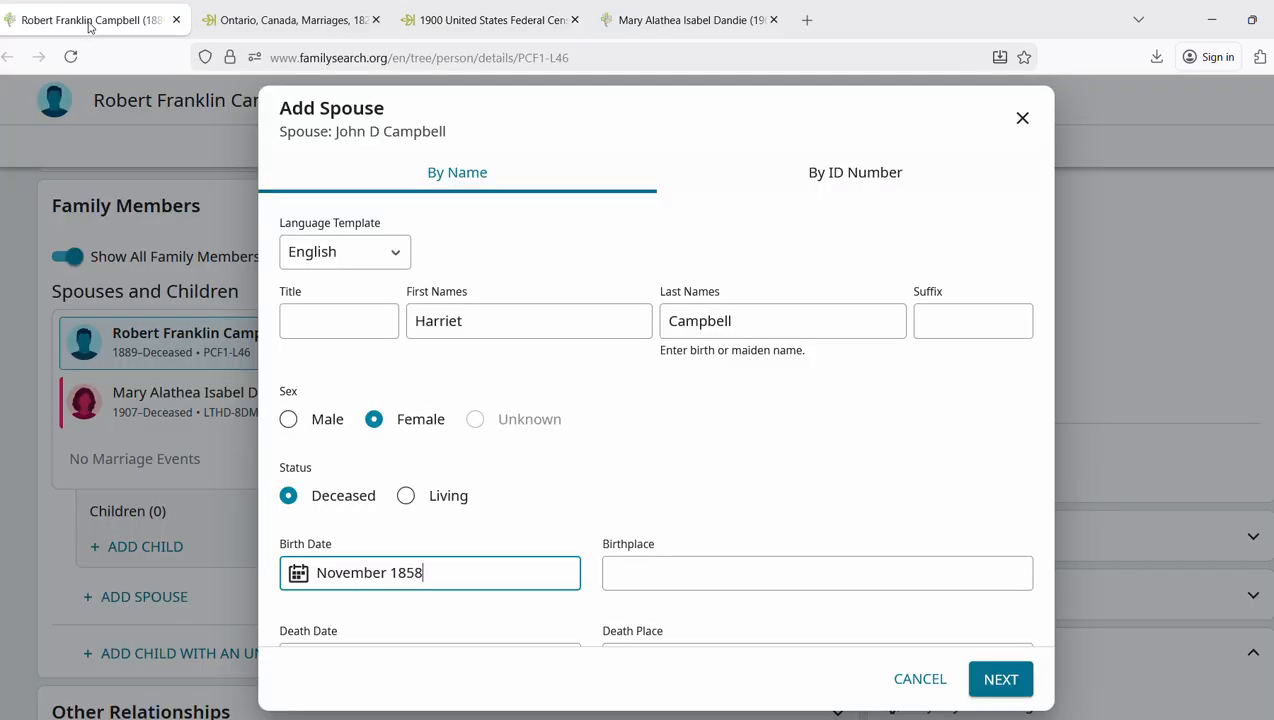
left_click(674, 576)
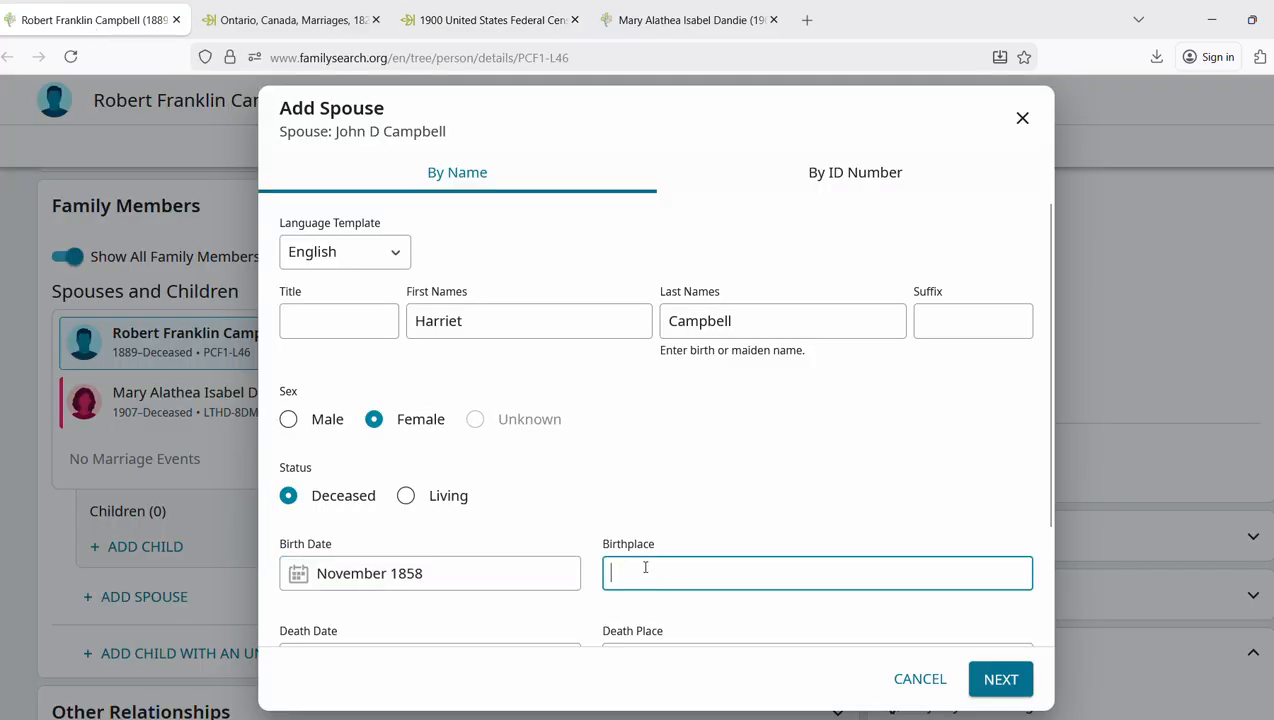
type("georgie")
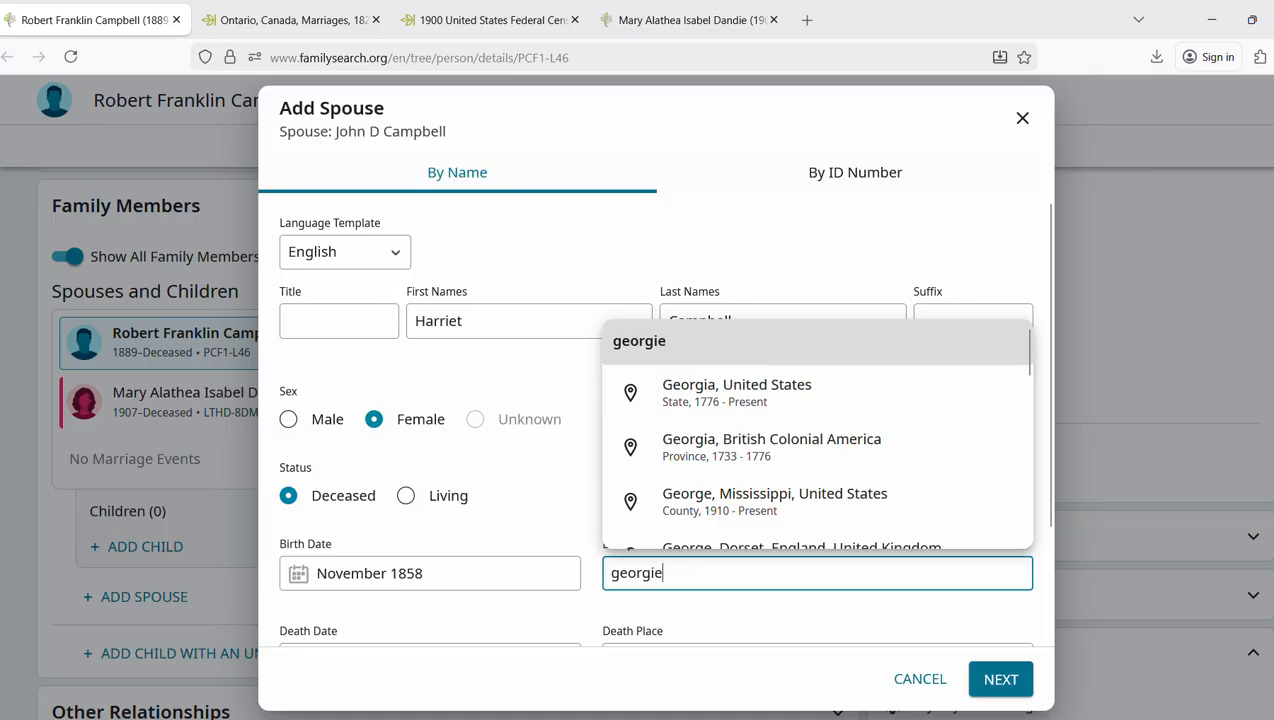
key("BackSpace")
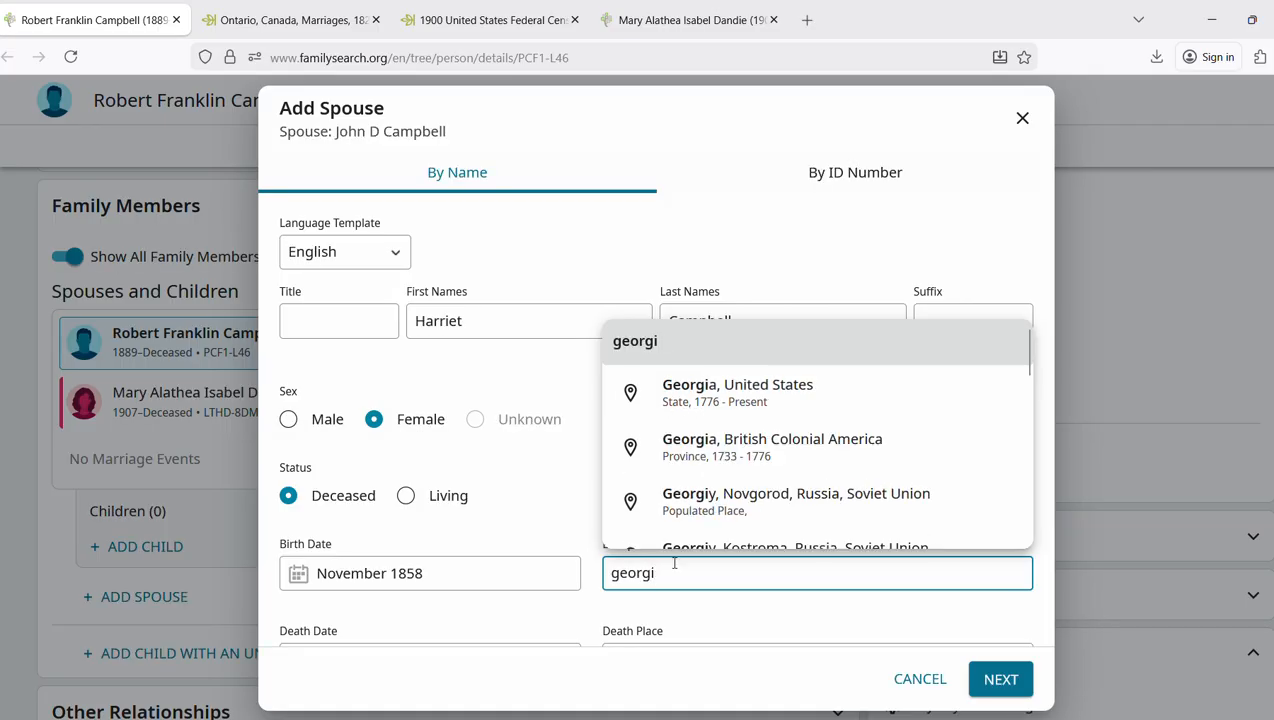
left_click(753, 410)
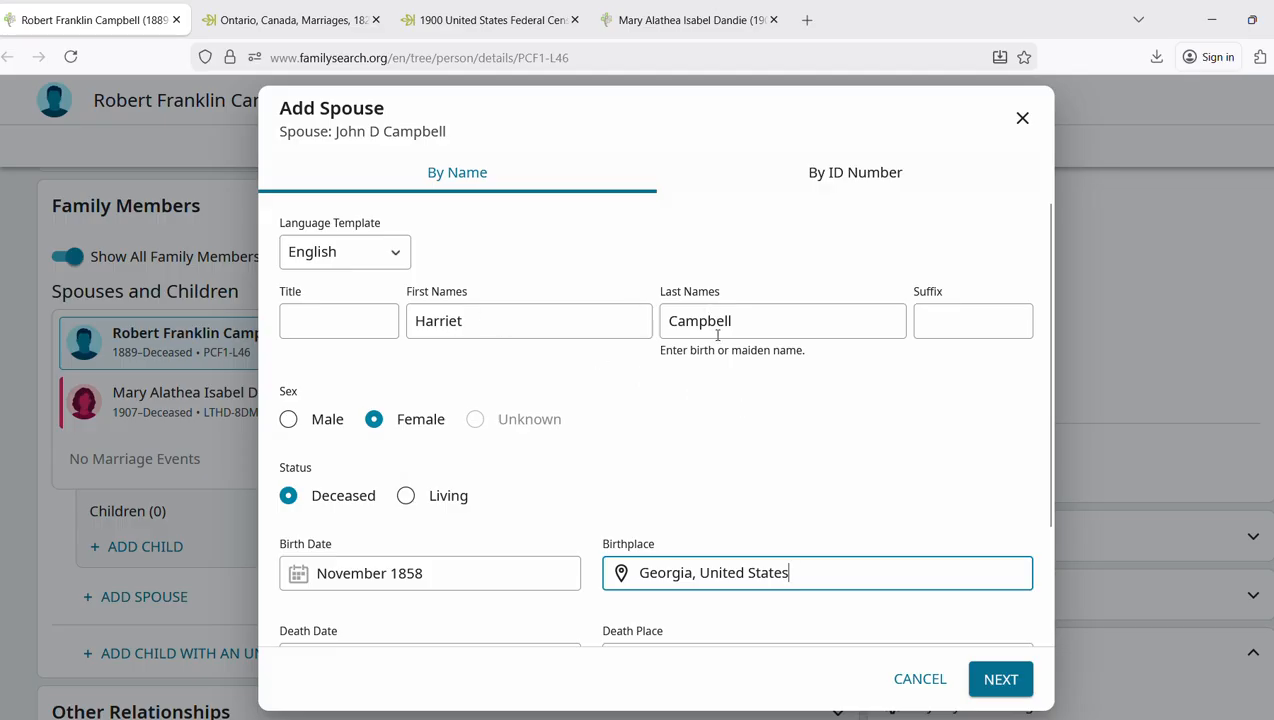
left_click(998, 679)
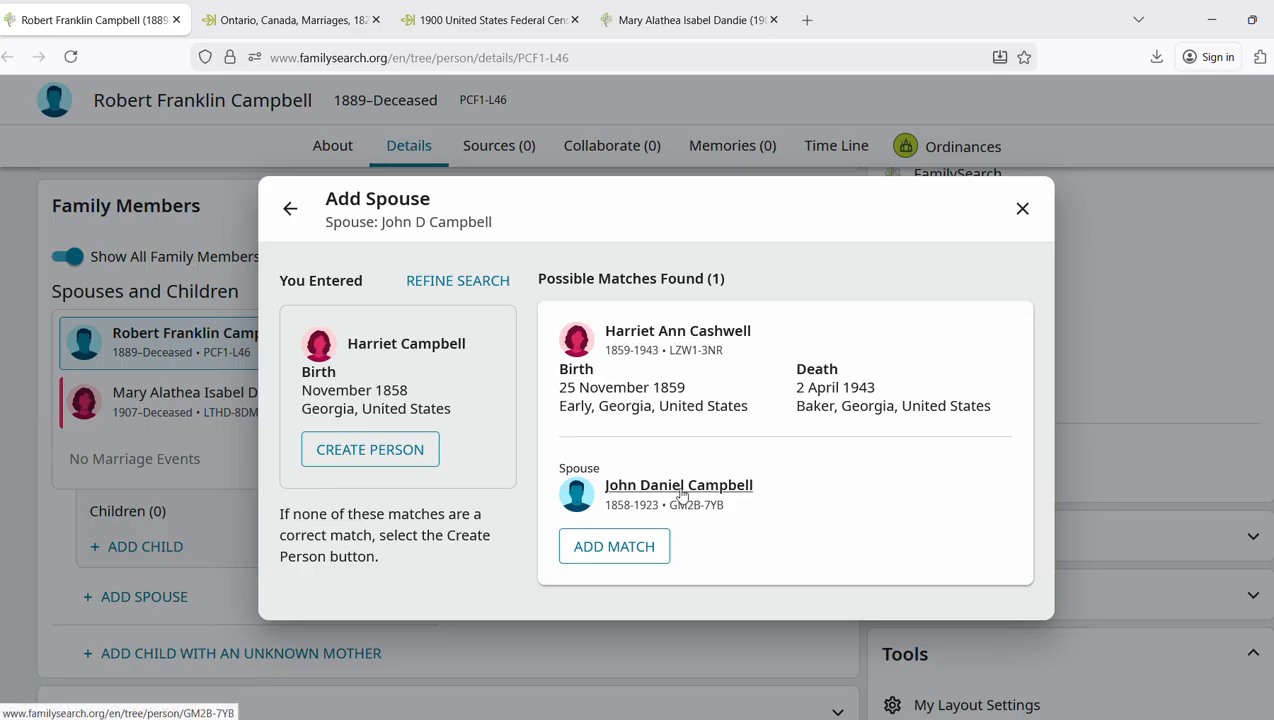
Check the possible match for the mother against the Ancestry census and marriage records and the children listed on her FamilySearch profile
left_click(456, 24)
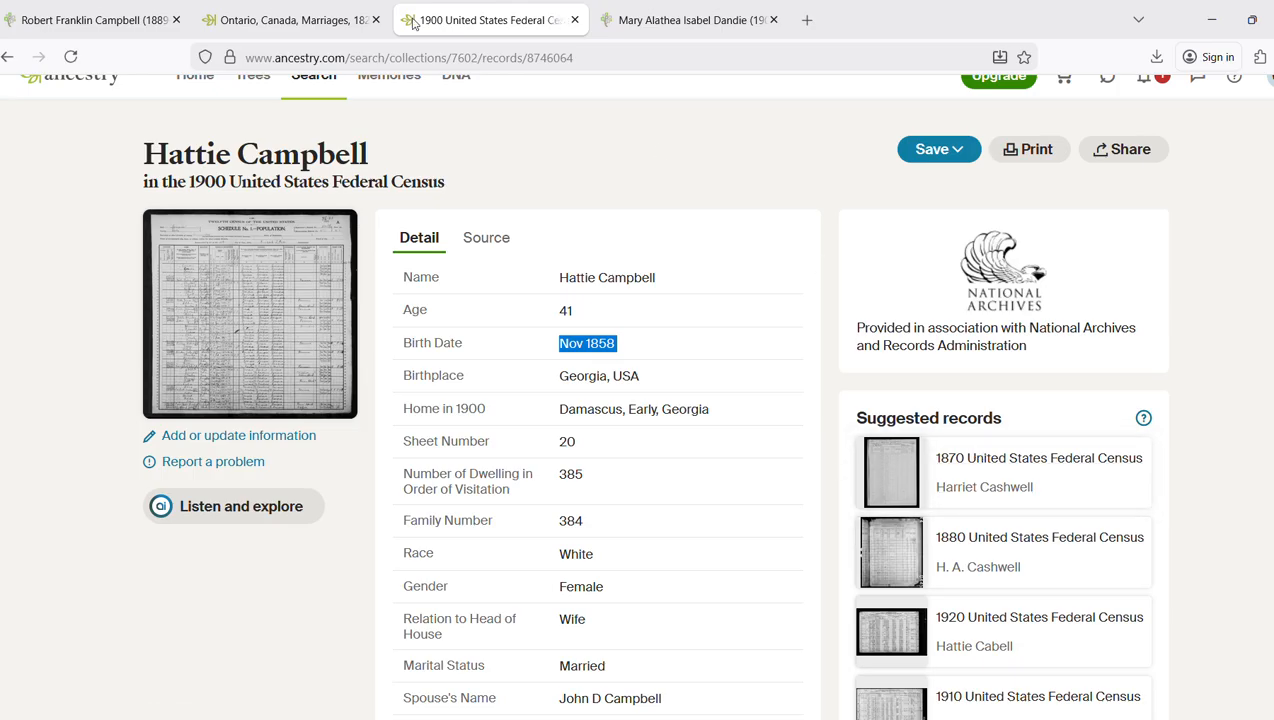
left_click(278, 6)
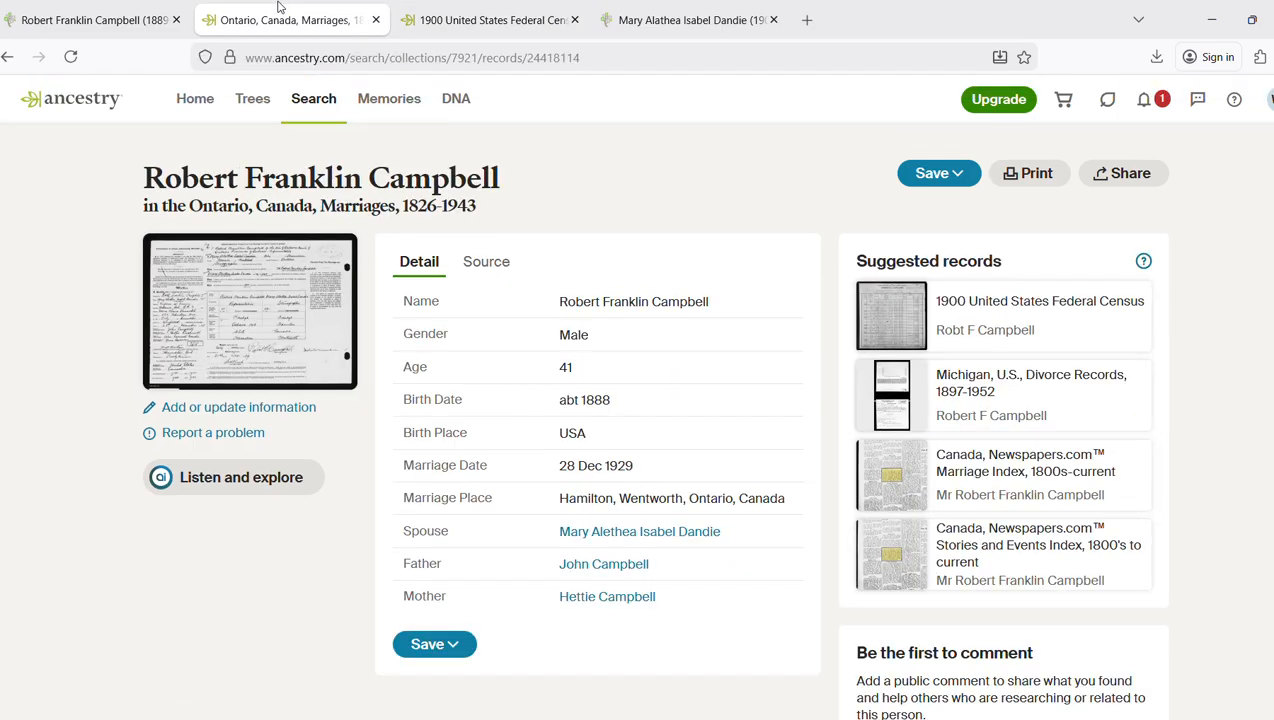
left_click(98, 14)
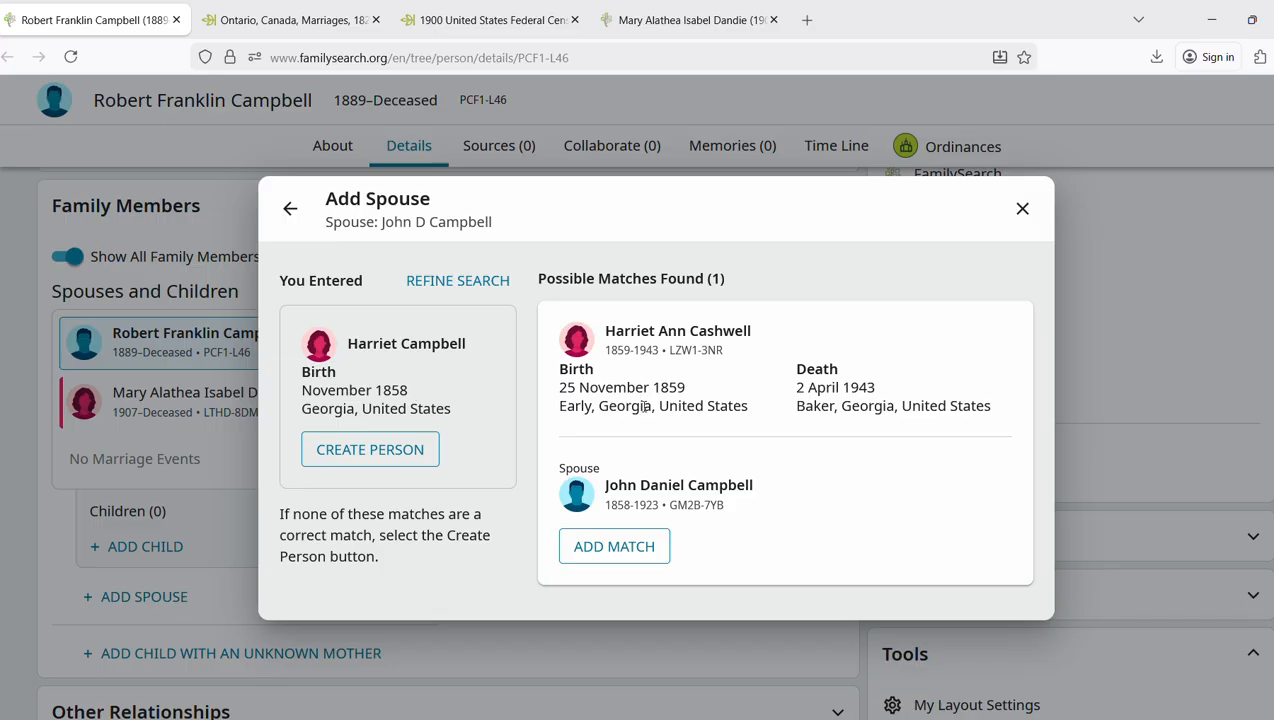
middle_click(733, 333)
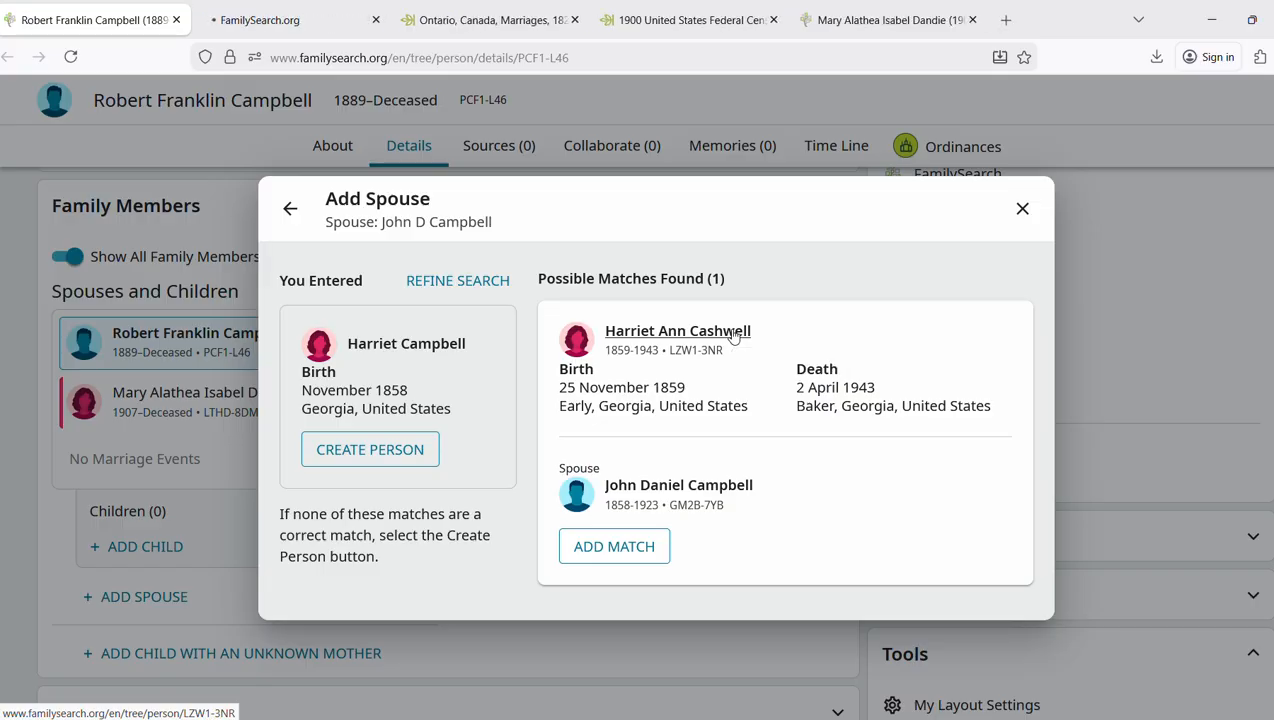
left_click(287, 22)
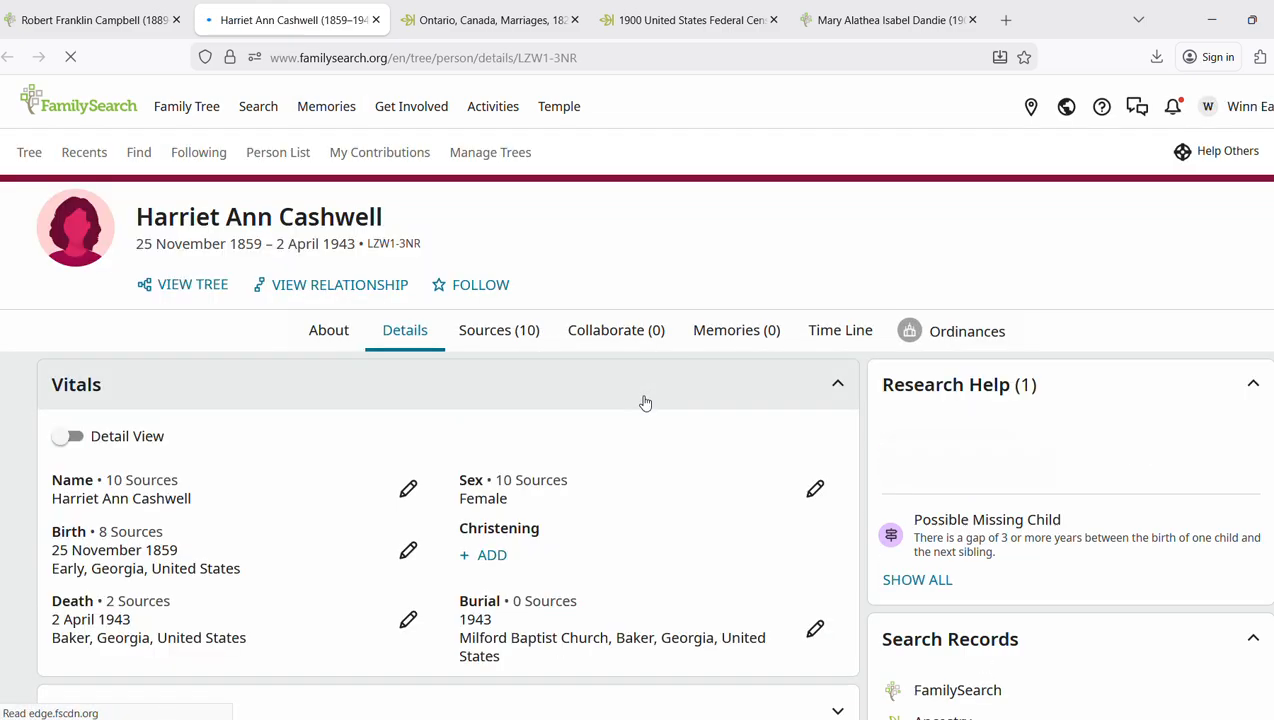
scroll(645, 400, "down", 5)
scroll(645, 400, "down", 4)
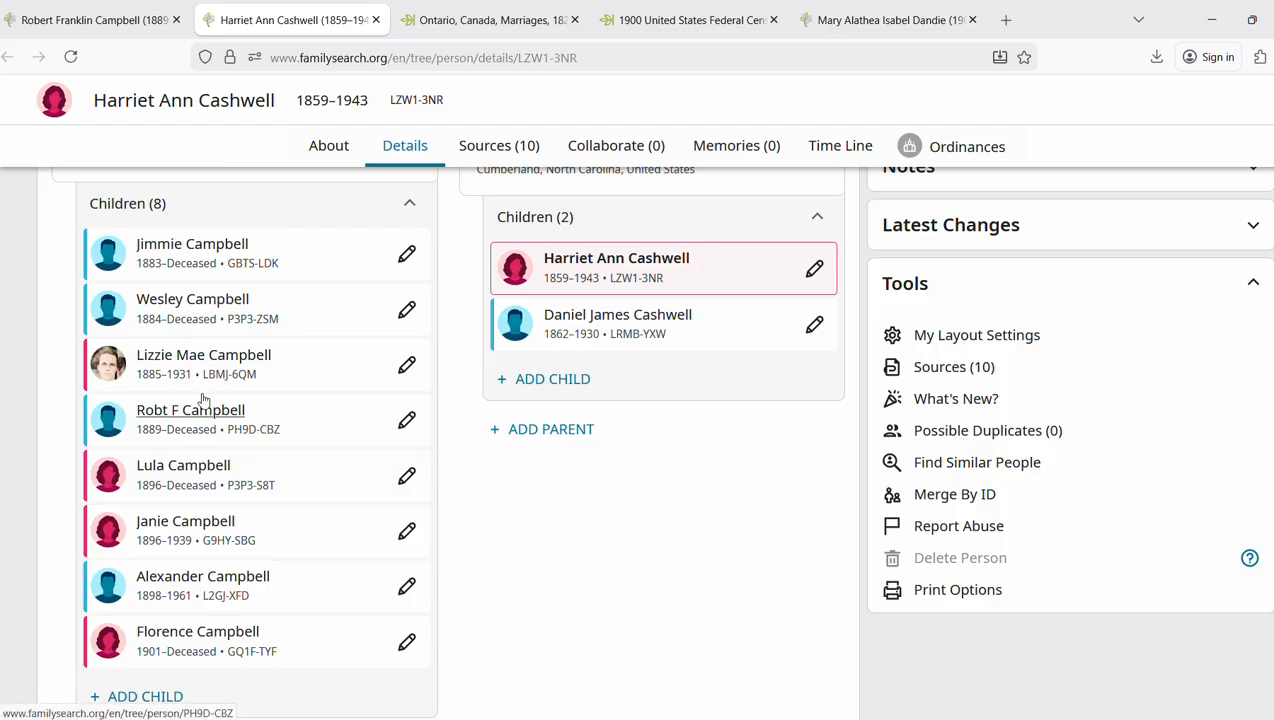
Copy the person ID of the match's husband and add the possible match as the father's spouse
left_click(113, 19)
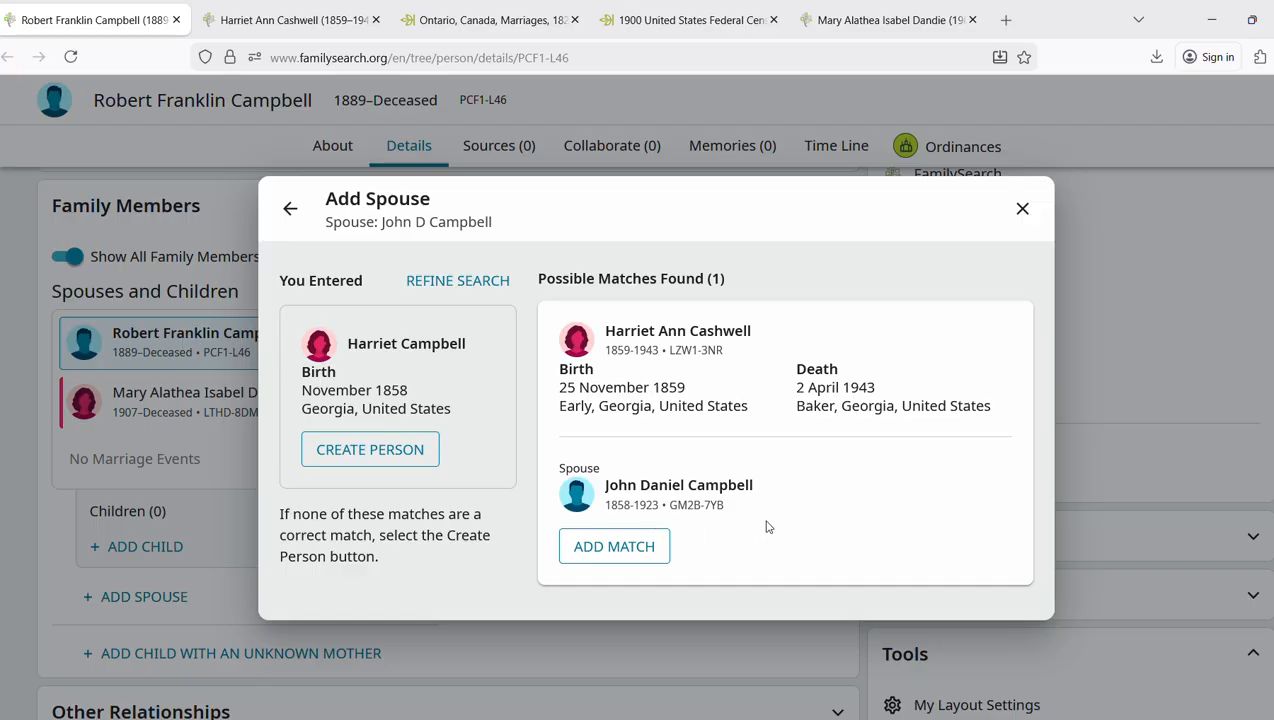
left_click(700, 508)
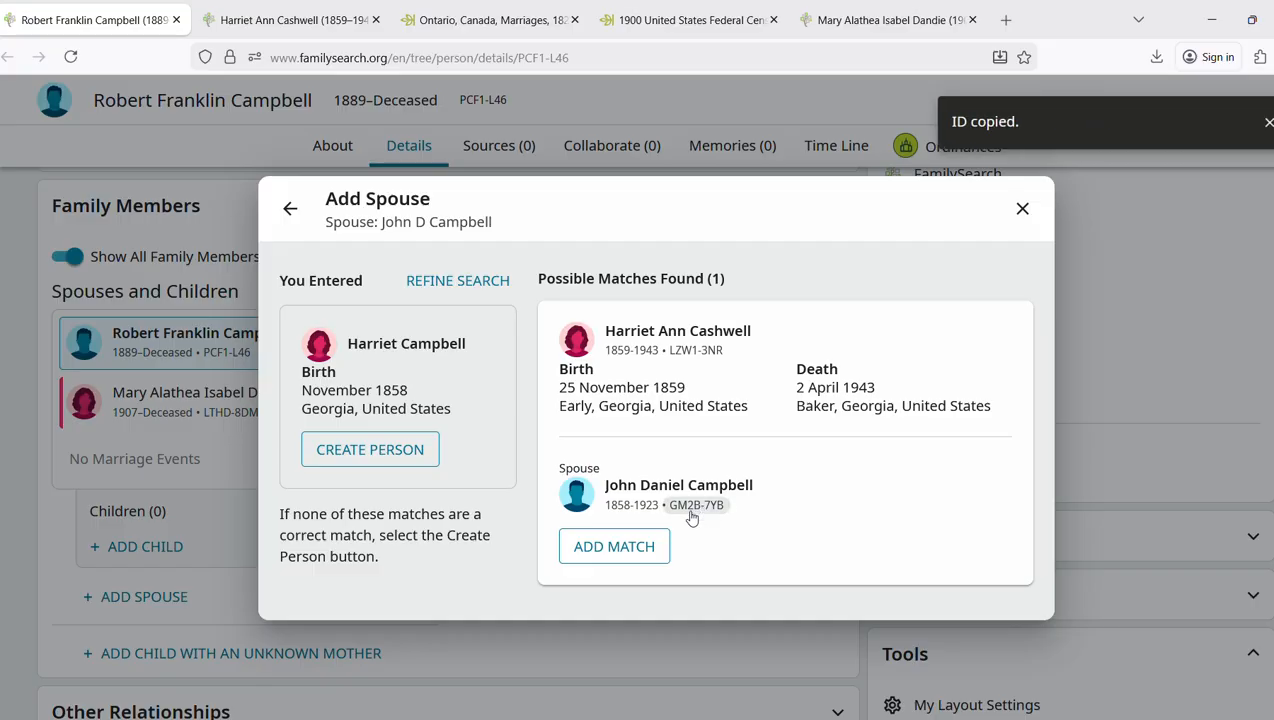
left_click(622, 549)
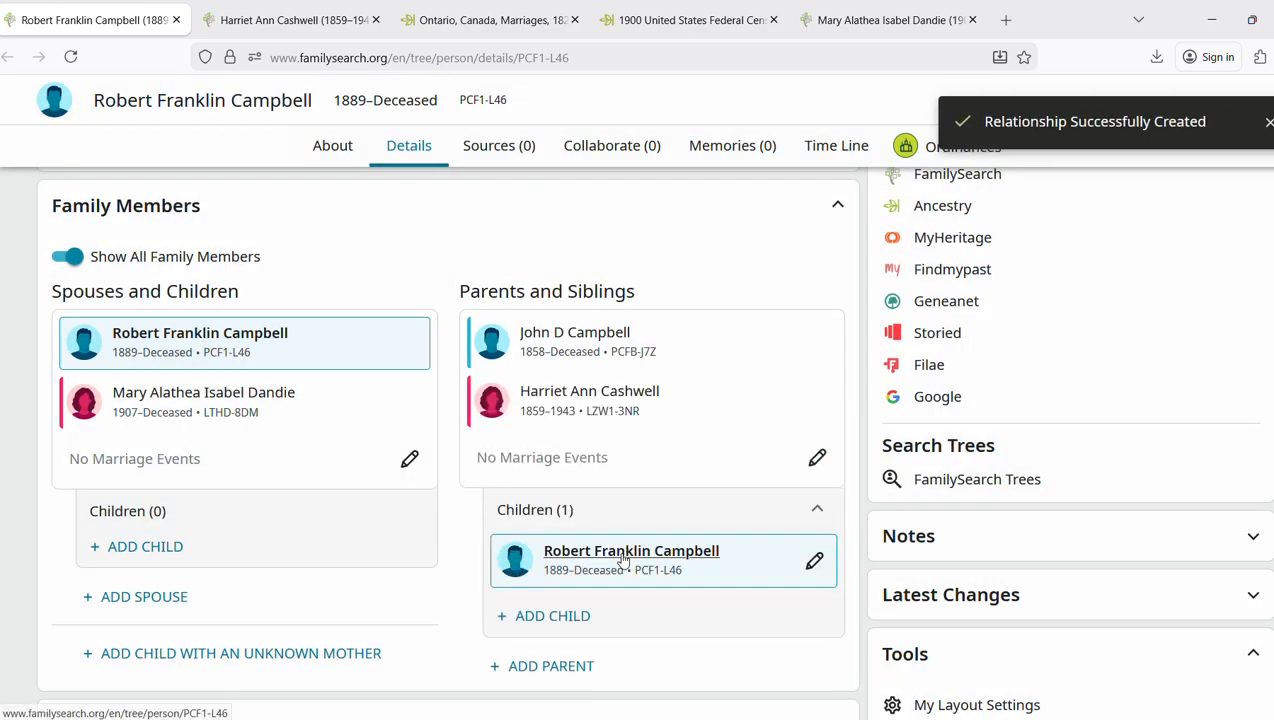
Open the father's profile separately and start the merge review for his possible duplicate
middle_click(578, 340)
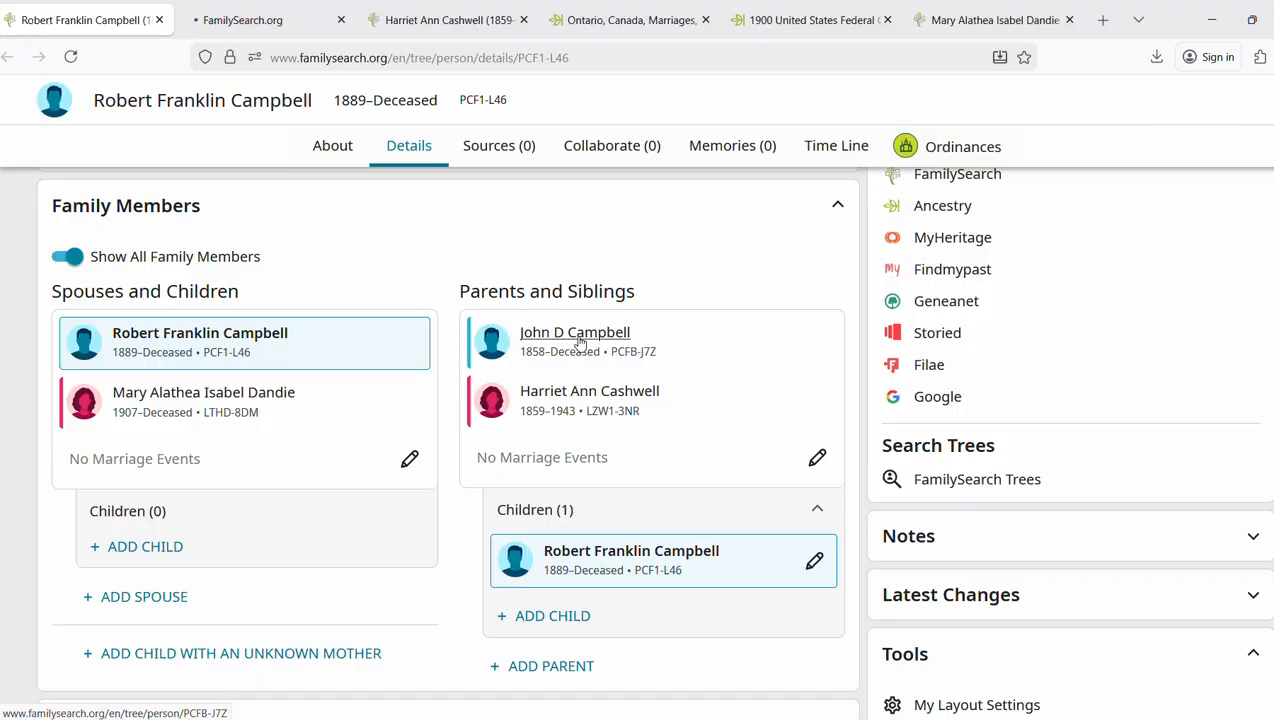
left_click(240, 18)
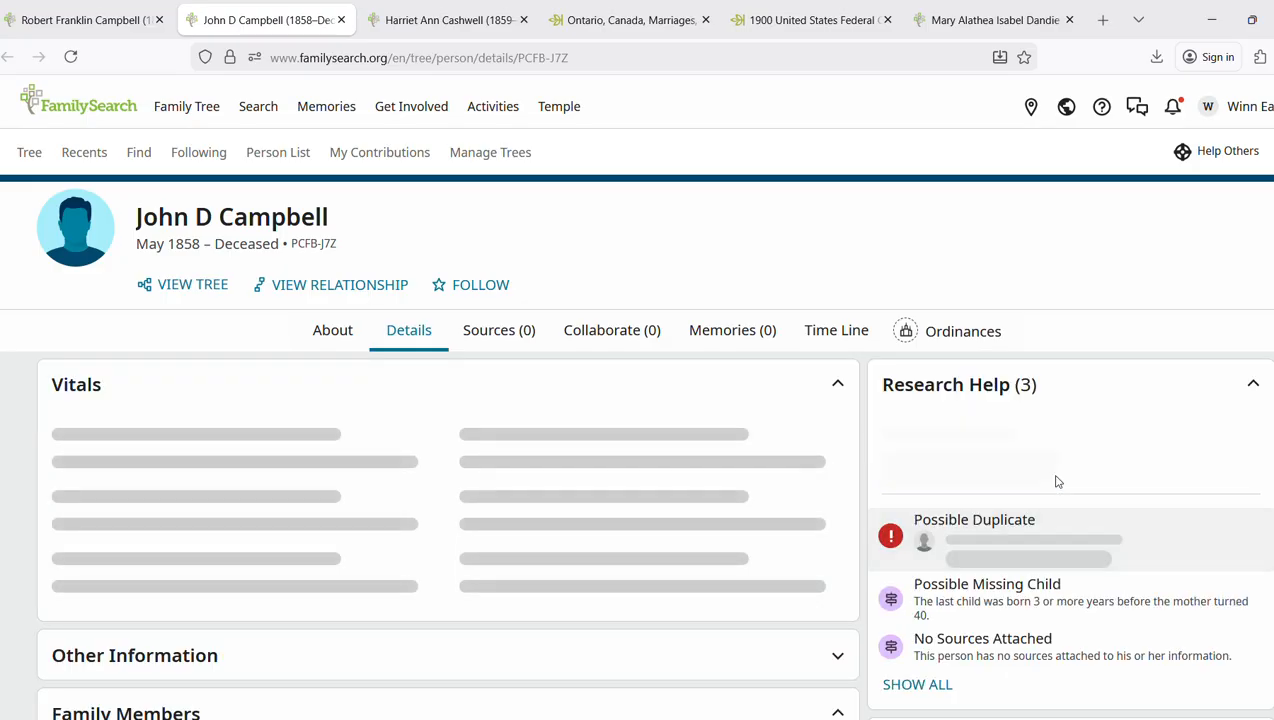
scroll(1069, 482, "down", 2)
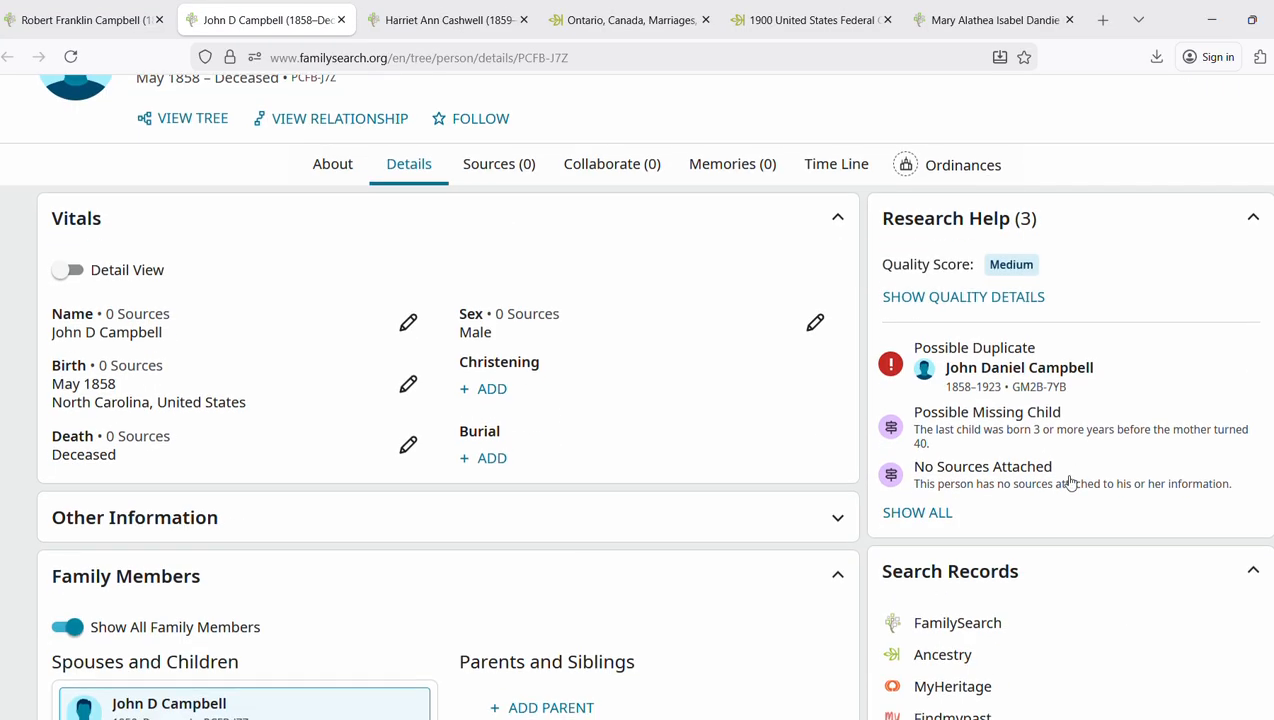
left_click(1015, 376)
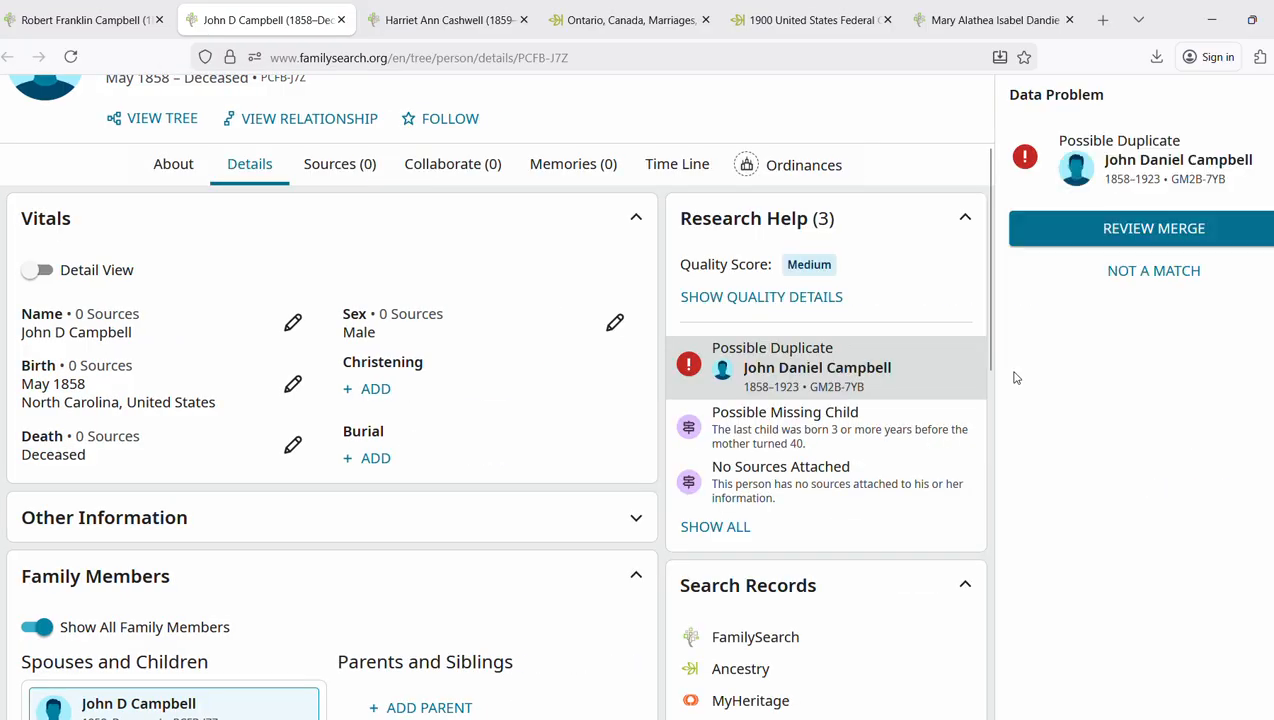
left_click(1178, 228)
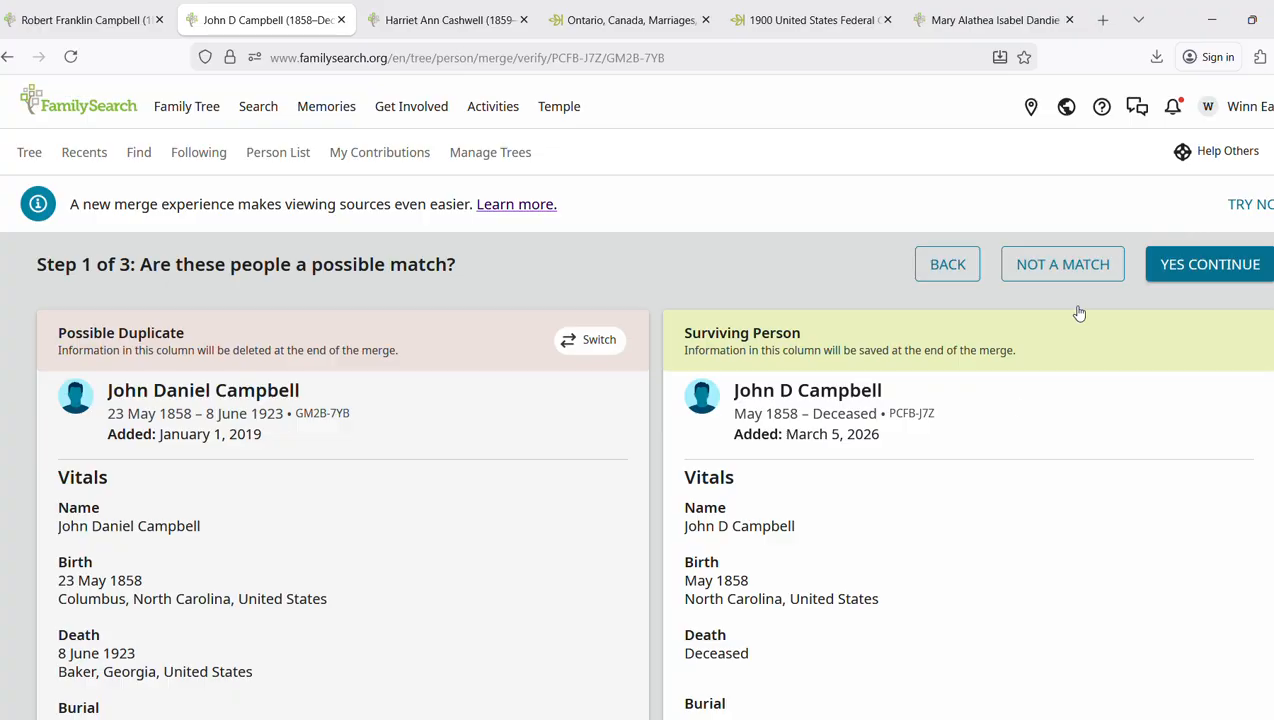
Switch the merge positions so the older, more detailed father's record survives and the newly created one becomes the duplicate
scroll(1018, 407, "down", 2)
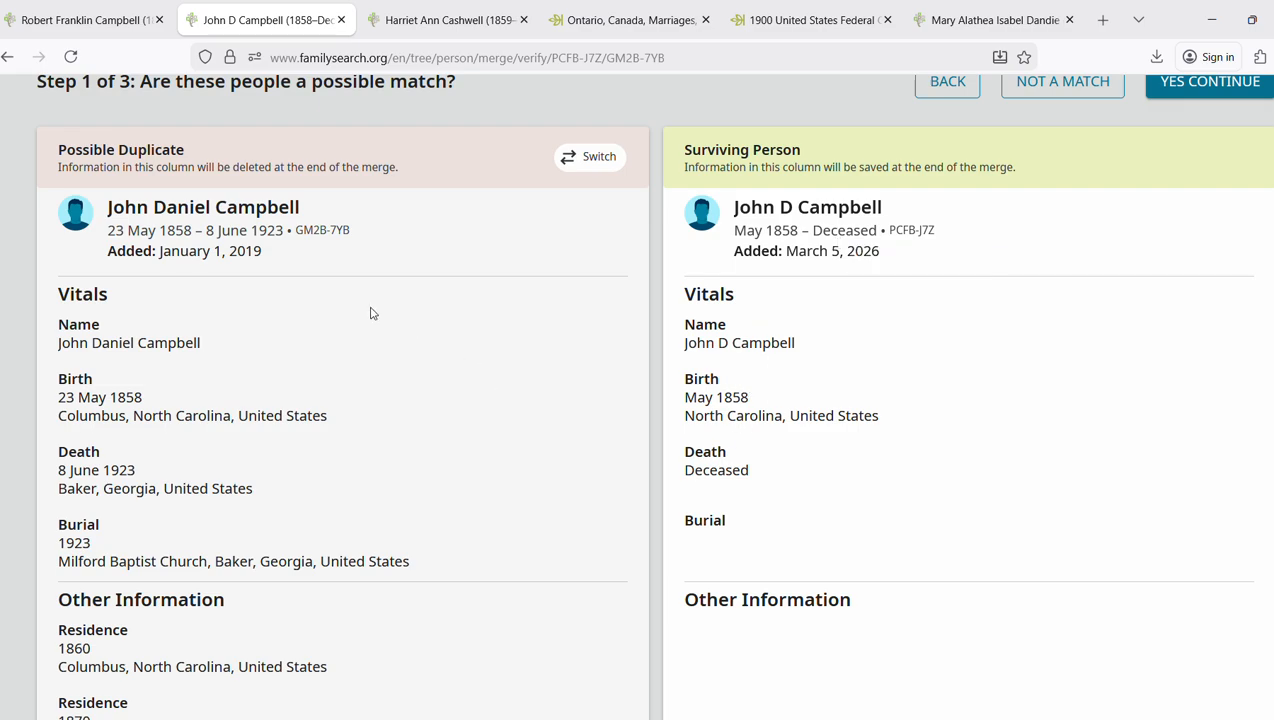
left_click(600, 160)
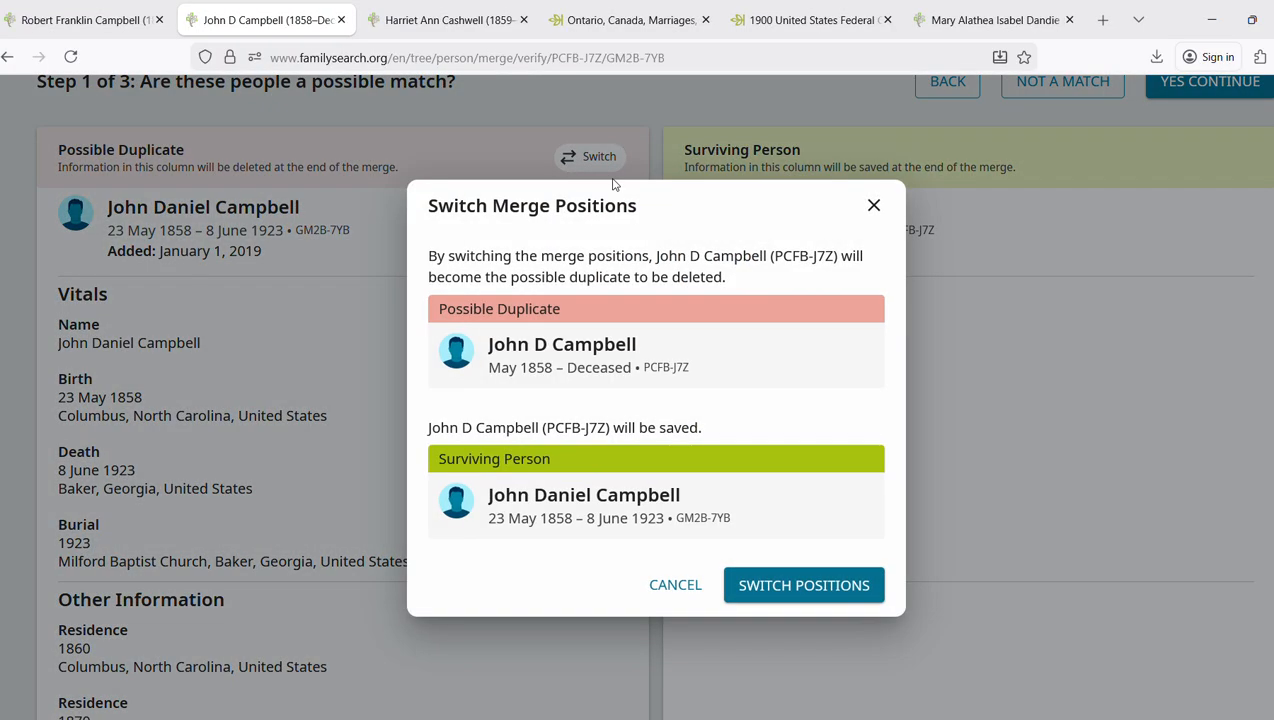
left_click(825, 585)
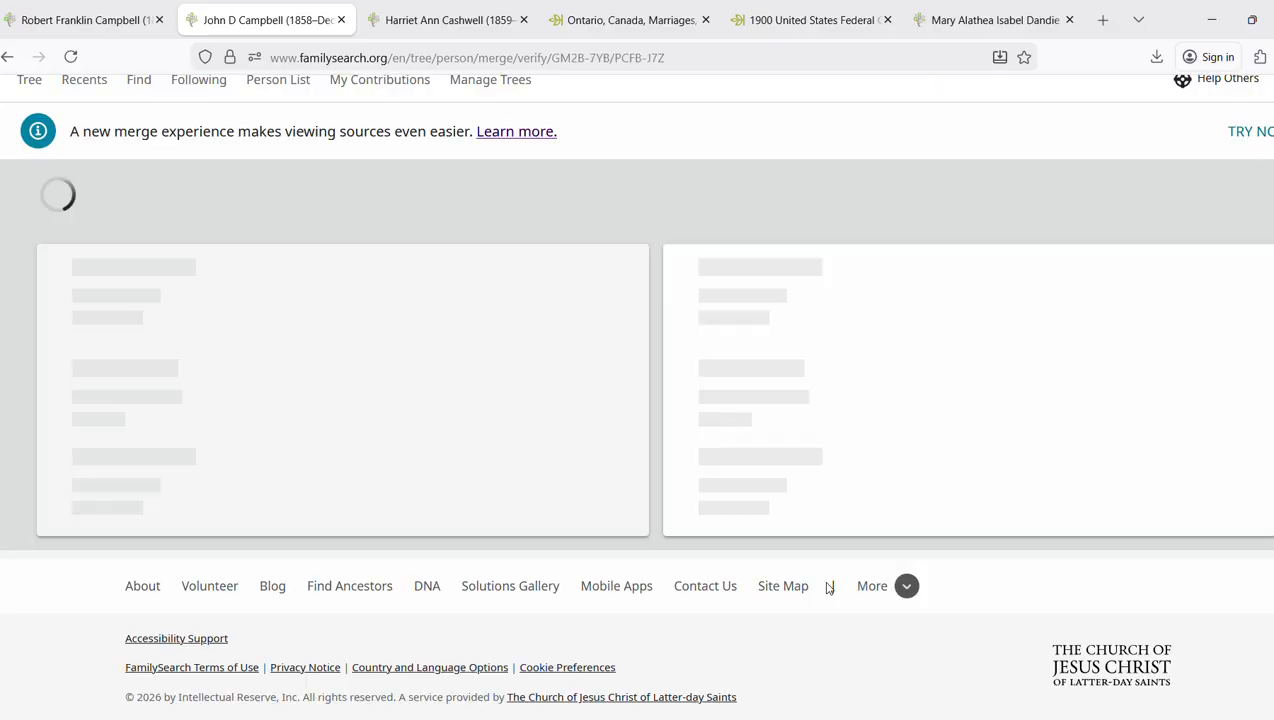
Compare the two father records' vitals, family members and sources, and accept them as a possible match
scroll(951, 559, "down", 5)
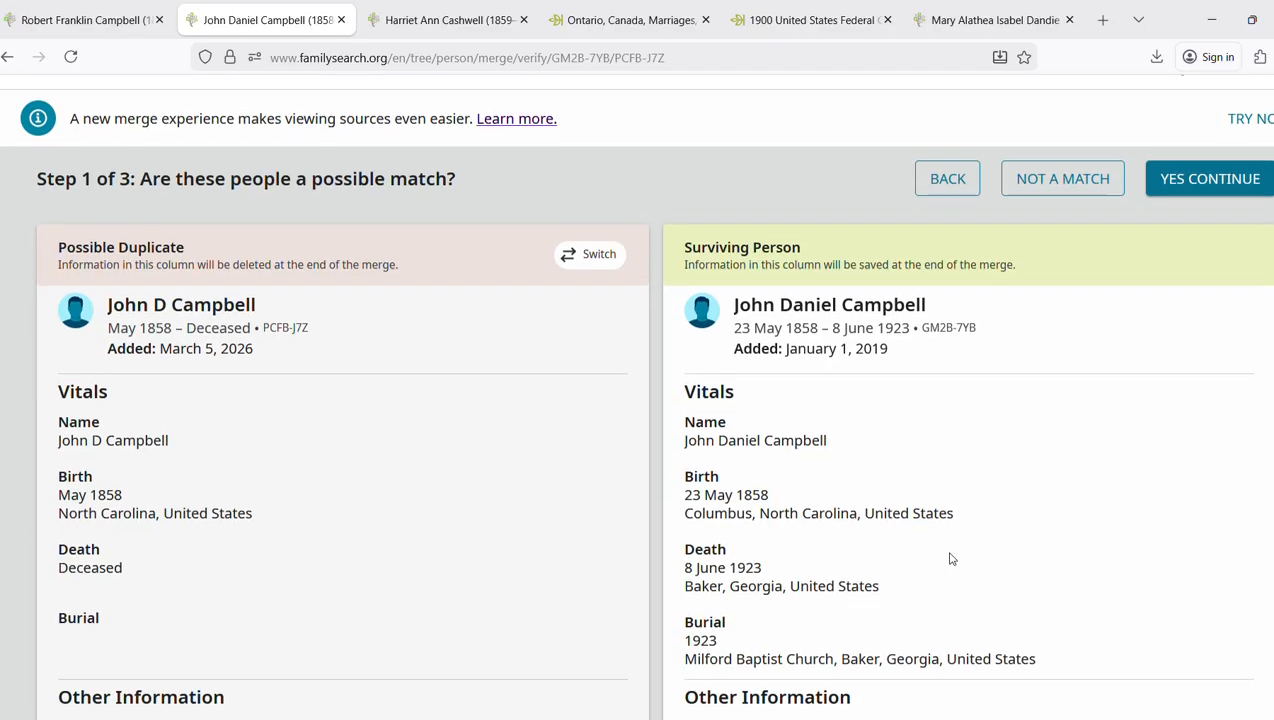
scroll(951, 559, "down", 2)
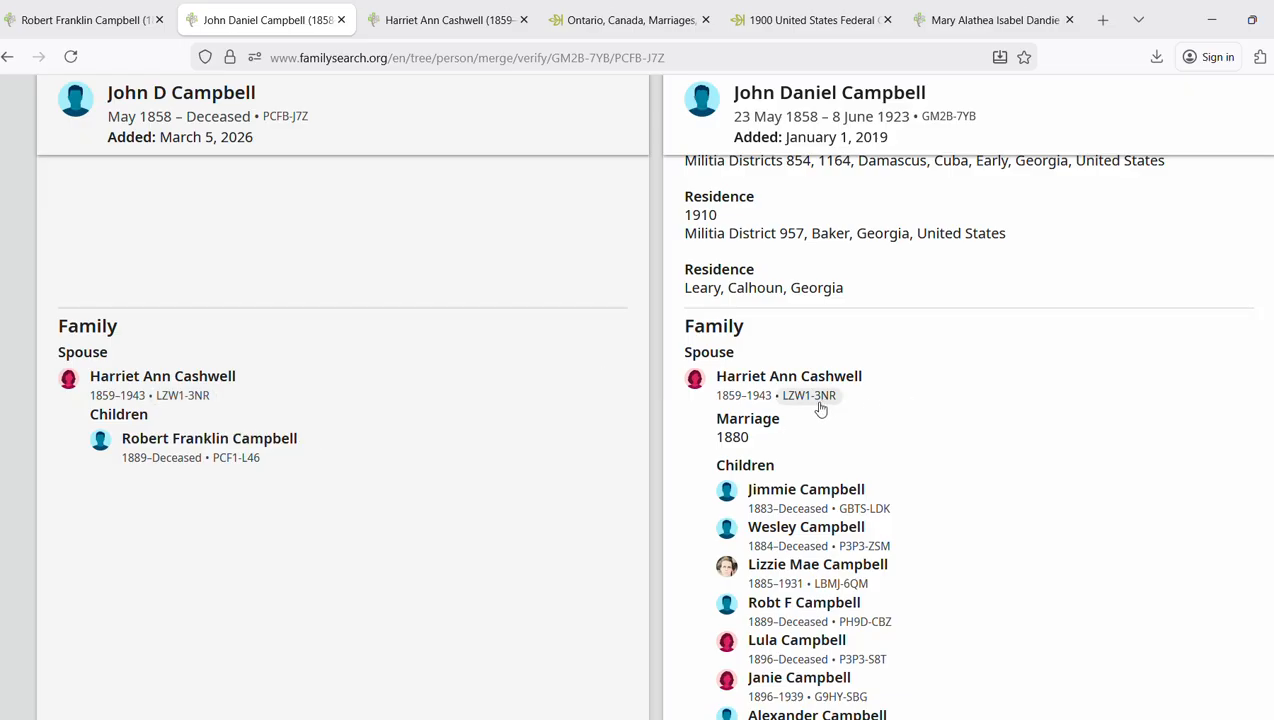
scroll(981, 522, "down", 1)
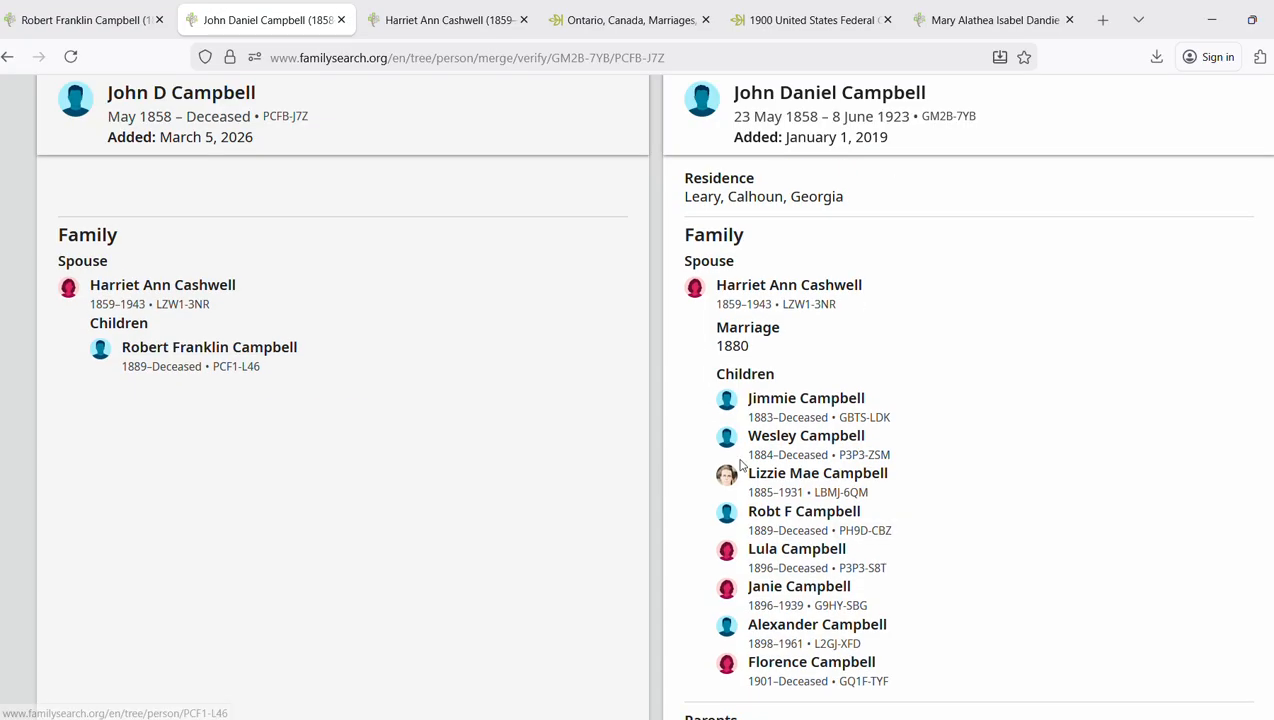
scroll(1084, 521, "down", 6)
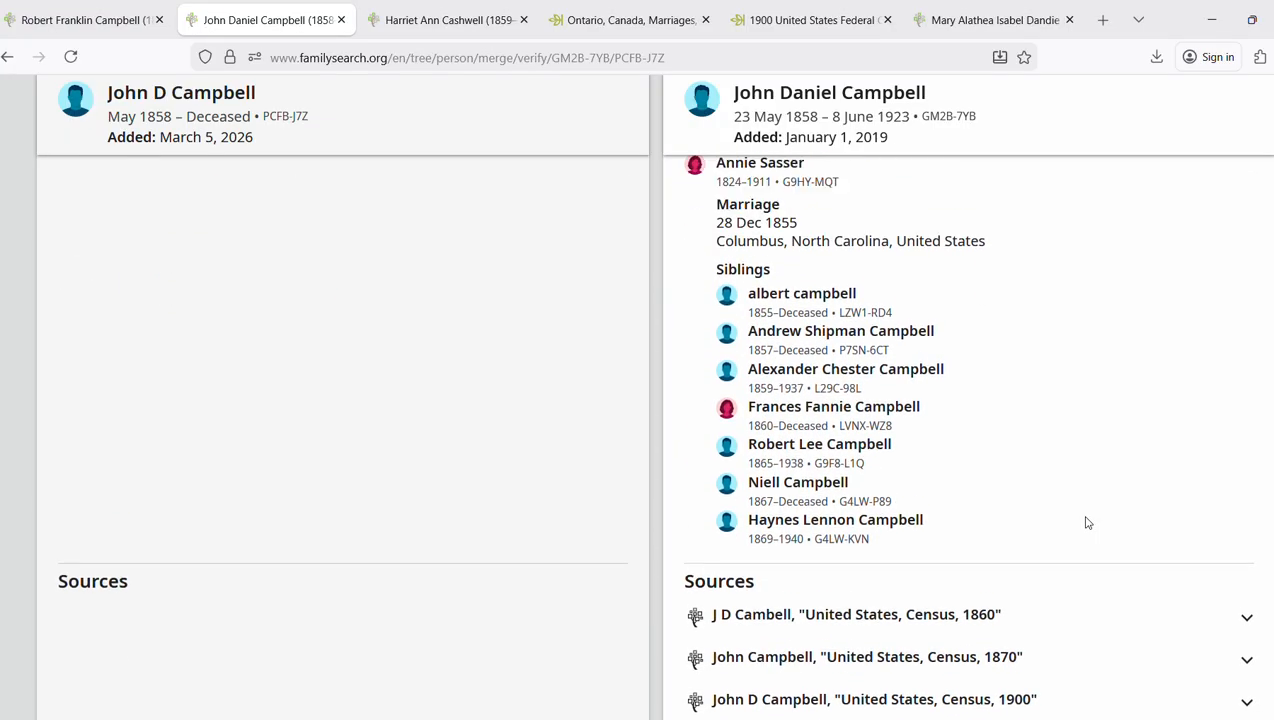
scroll(1084, 521, "up", 2)
scroll(1095, 506, "down", 1)
scroll(1095, 506, "down", 8)
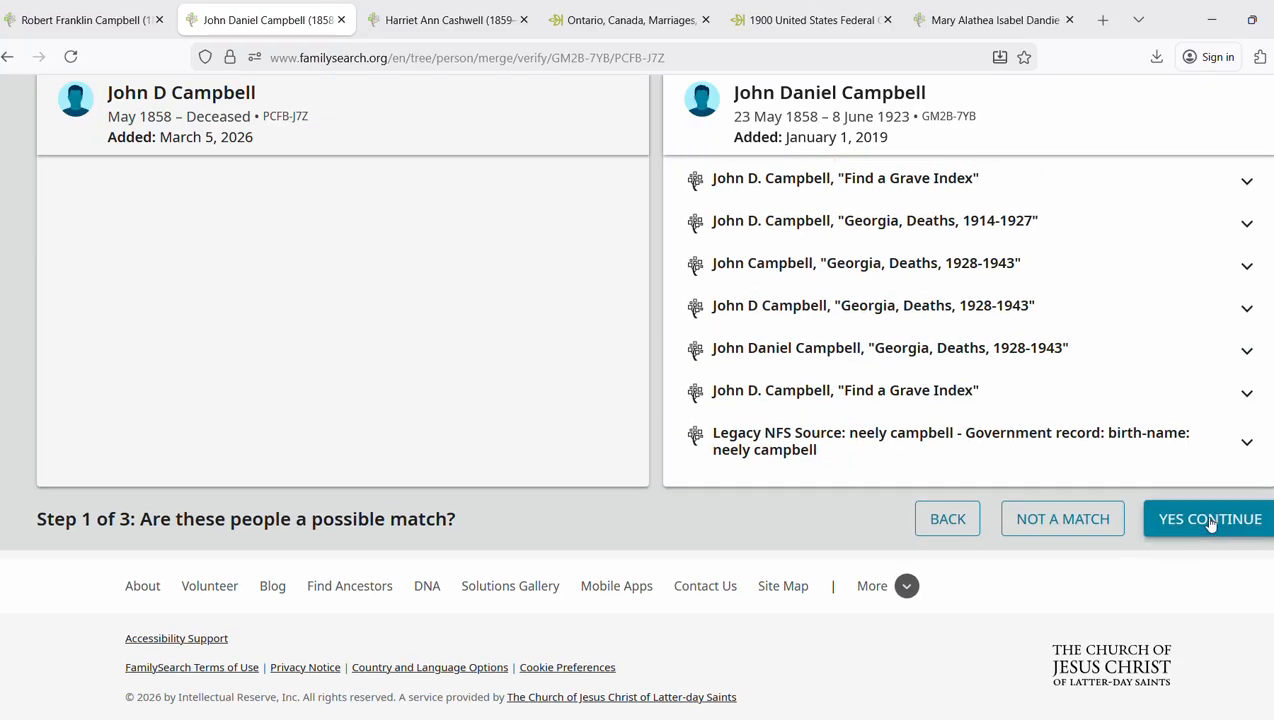
left_click(1211, 521)
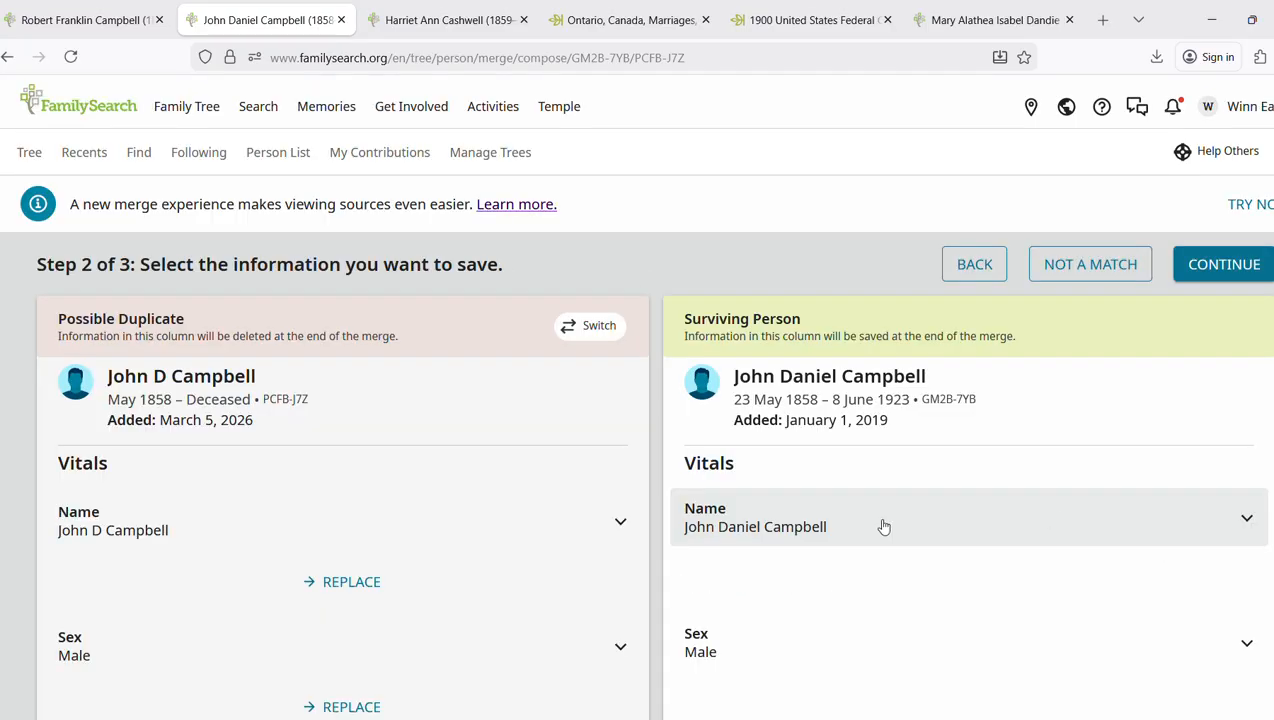
Try replacing the surviving father's birth details with the duplicate's less specific ones, and undo the replacement
scroll(882, 524, "down", 3)
scroll(935, 506, "up", 3)
scroll(935, 506, "down", 4)
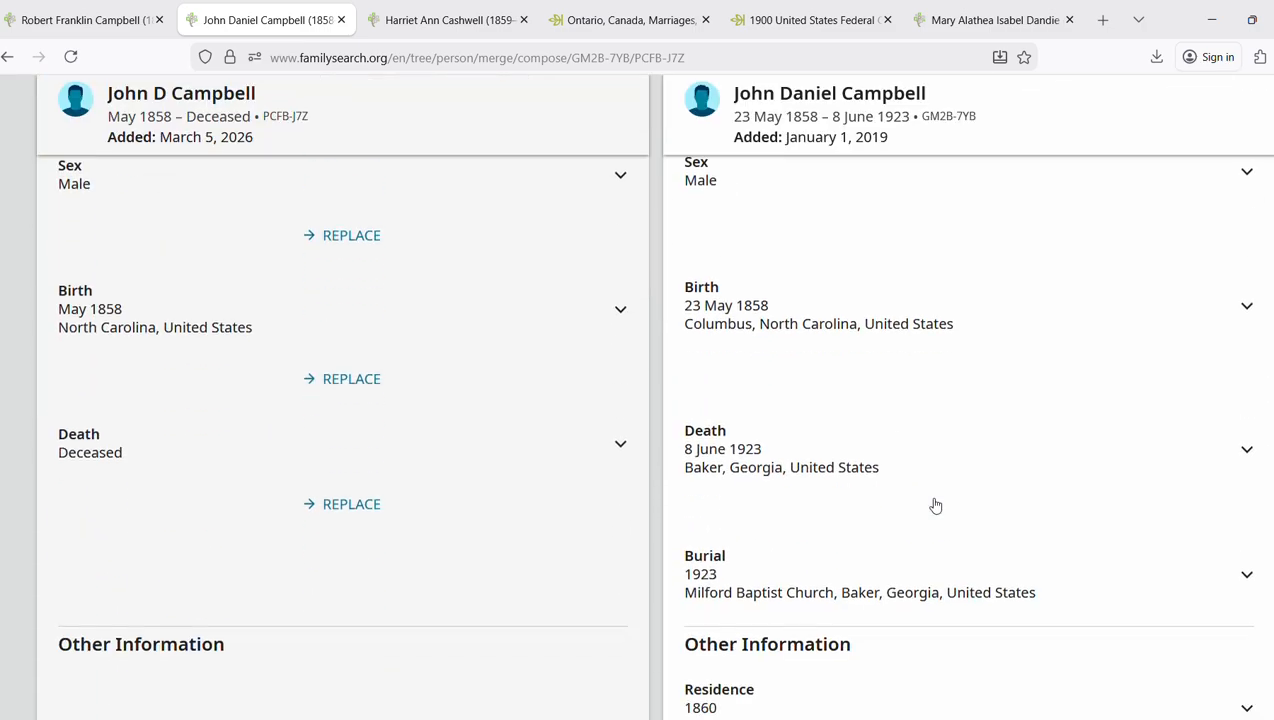
scroll(935, 505, "down", 1)
scroll(924, 504, "up", 1)
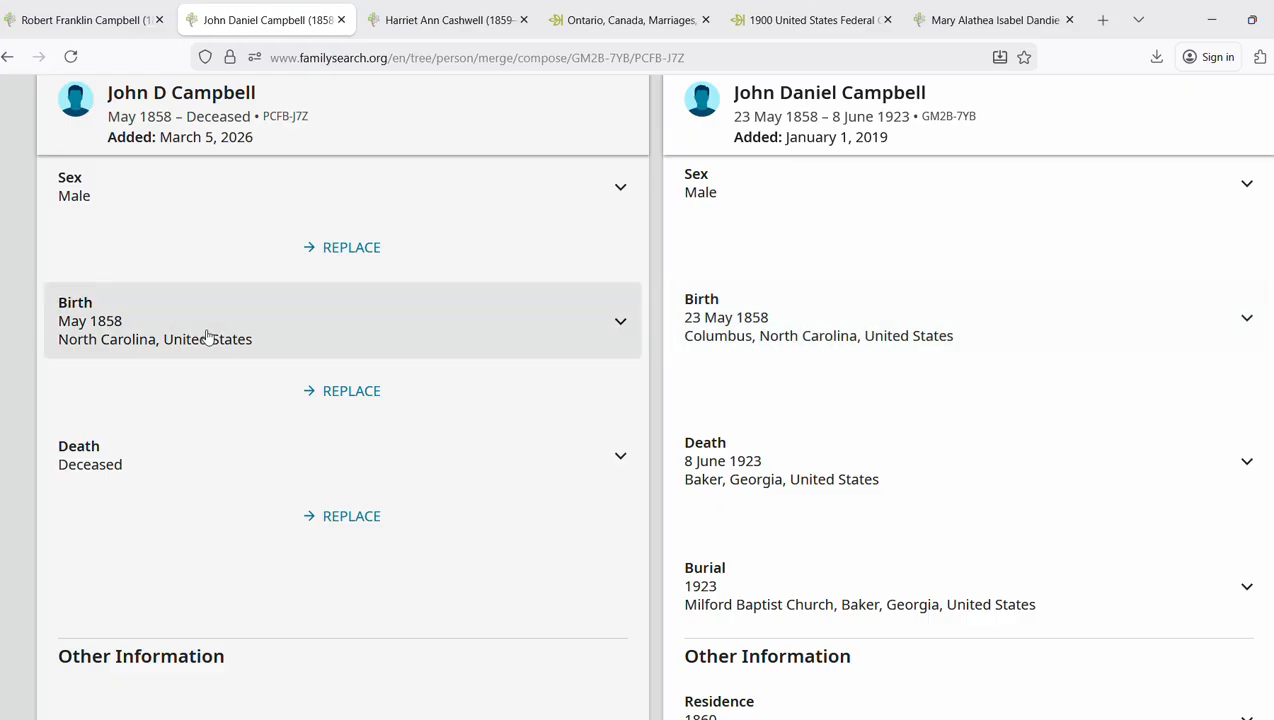
left_click(341, 398)
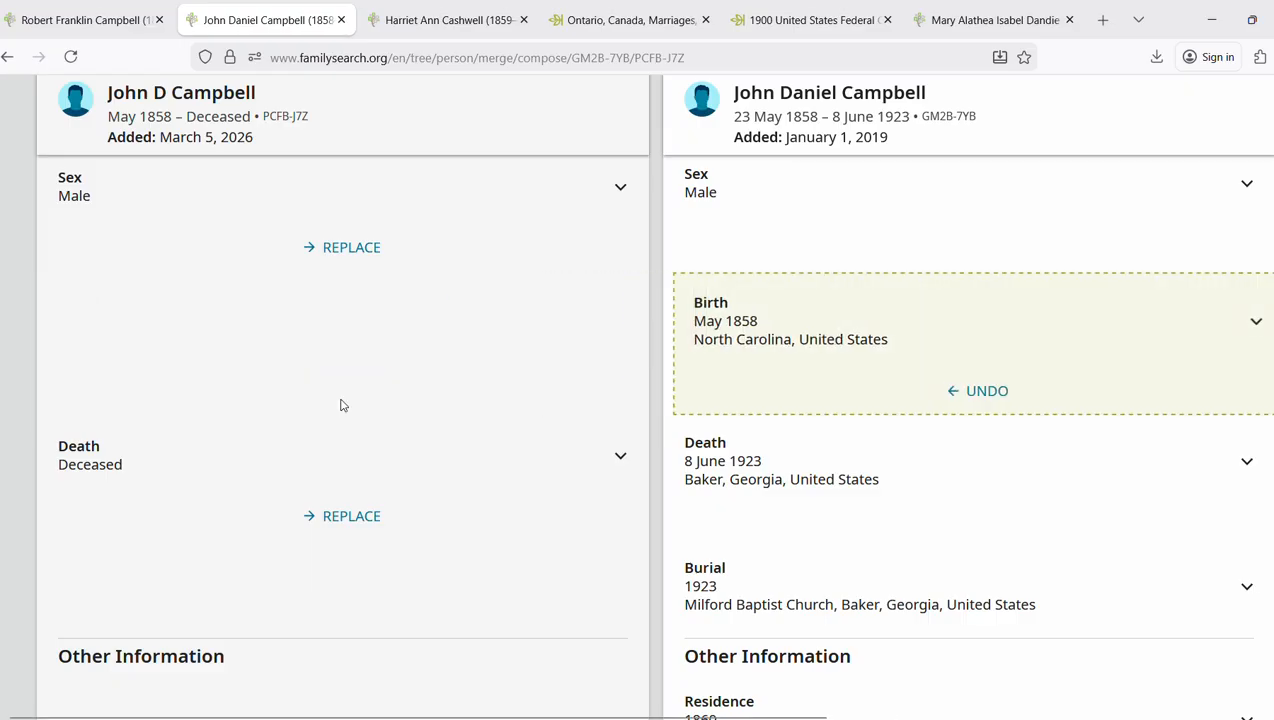
left_click(983, 397)
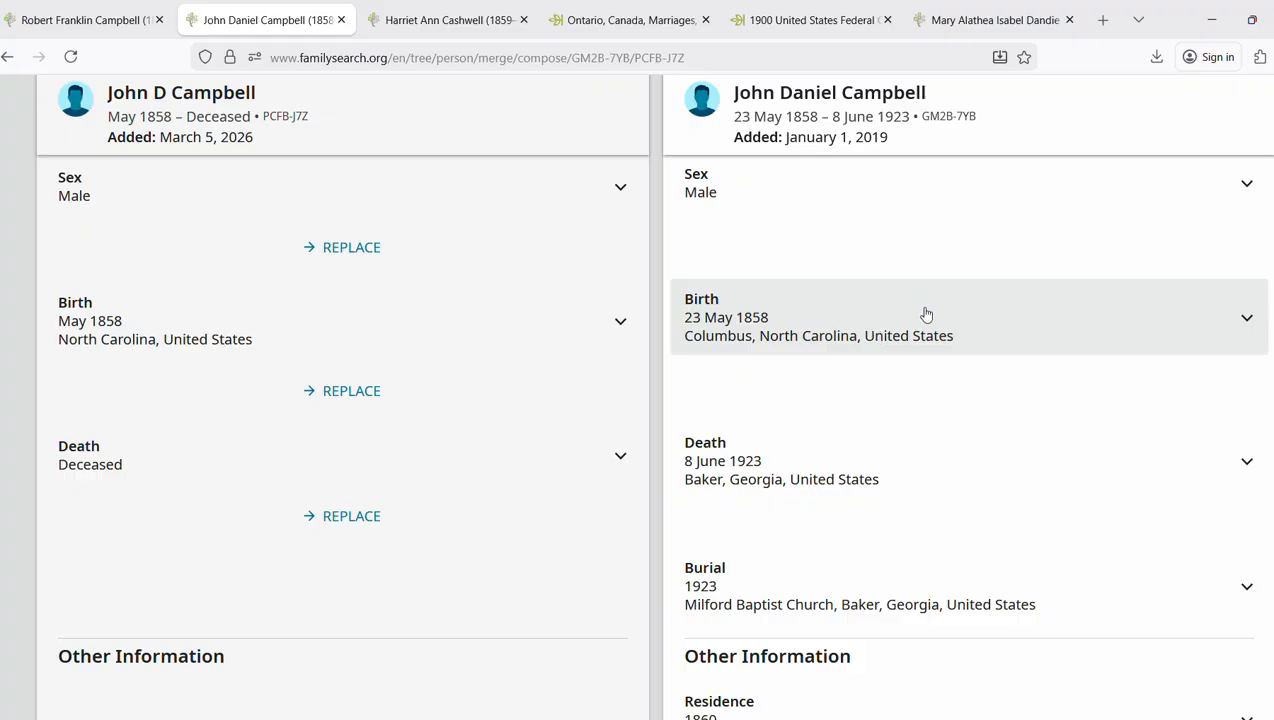
Review the family and sources going to the surviving father, keep the transferred child, and continue to the merge confirmation
scroll(926, 314, "down", 10)
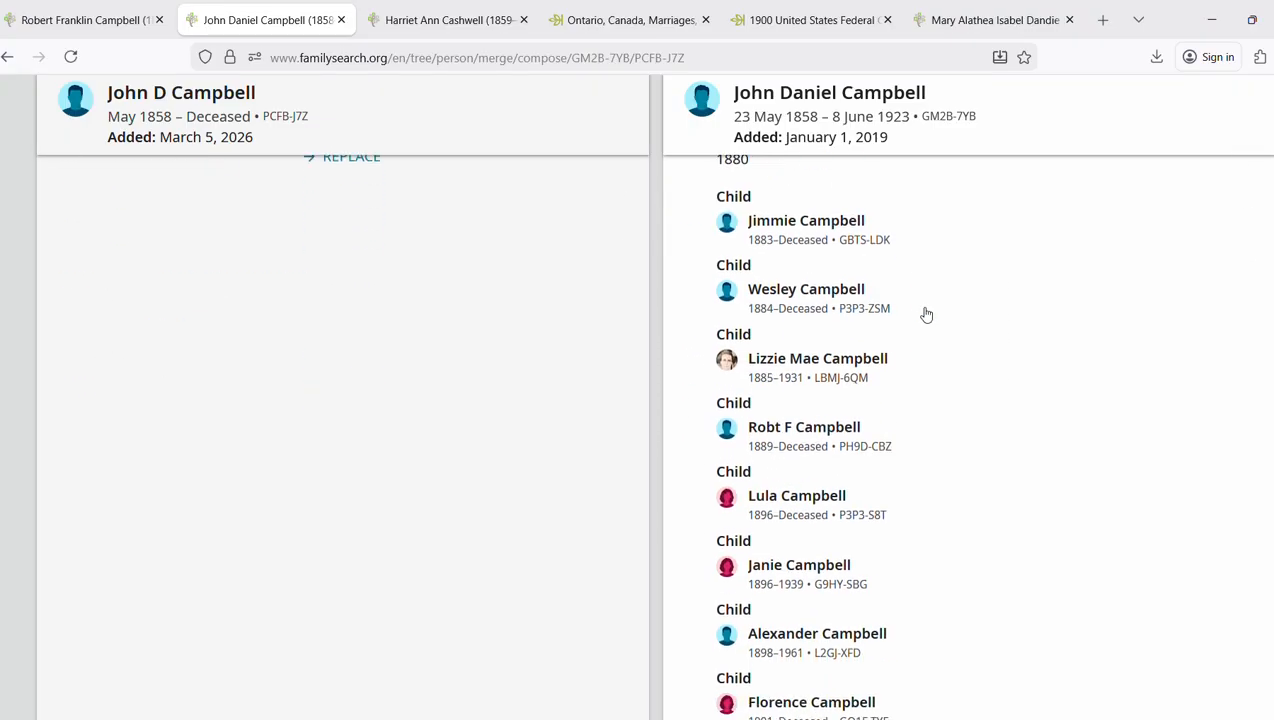
scroll(926, 314, "down", 4)
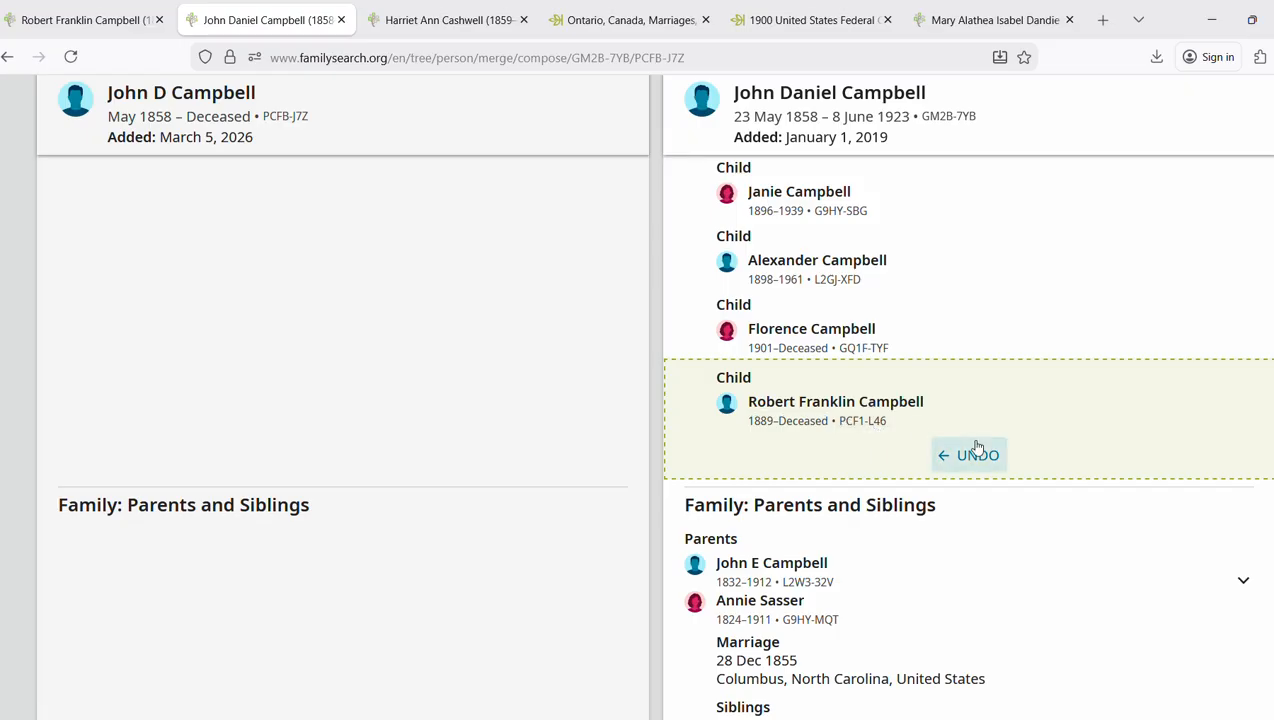
scroll(984, 380, "down", 4)
scroll(984, 380, "down", 8)
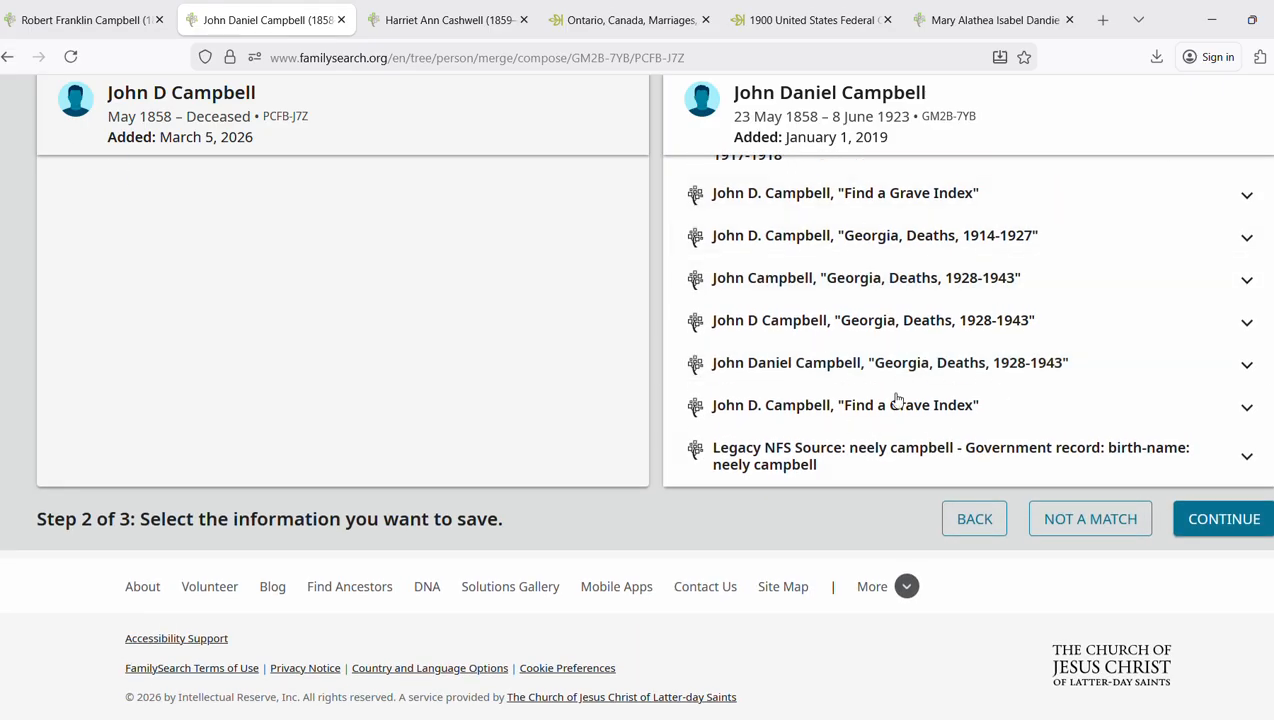
left_click(1226, 521)
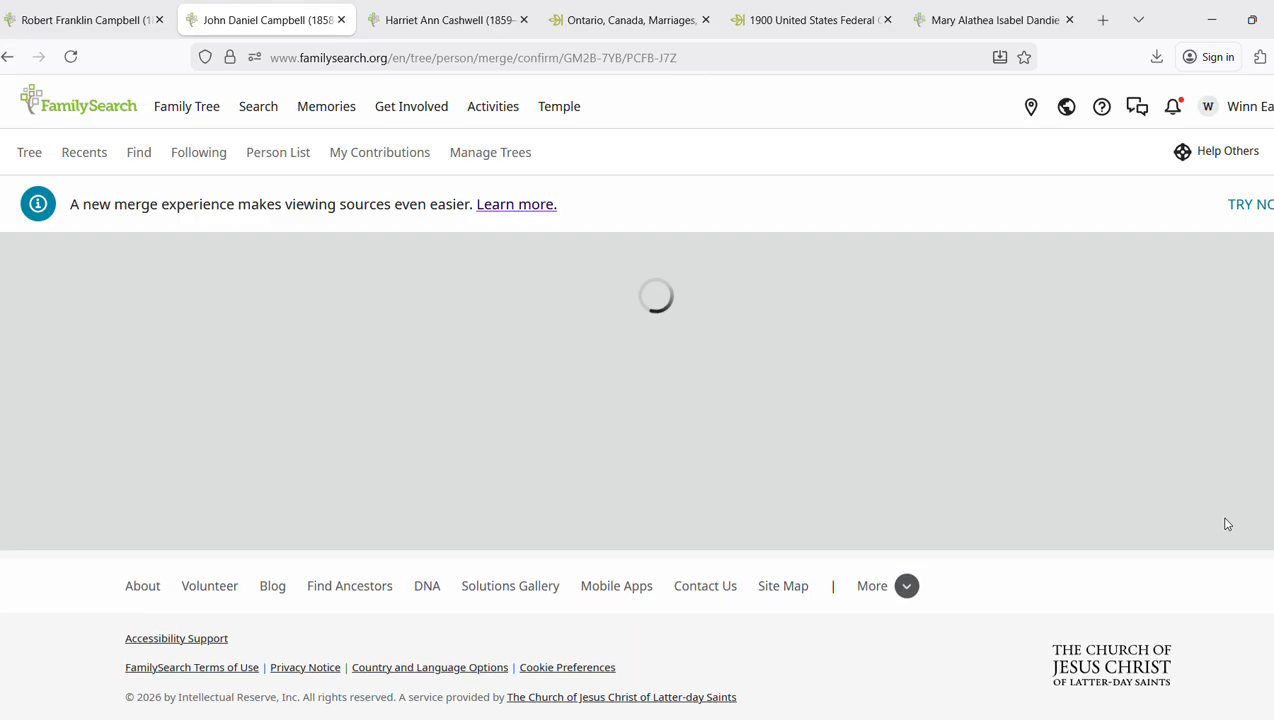
Add the suggested reason that the record contains little information but enough evidence of the same person, and finish the father's merge
scroll(907, 446, "down", 3)
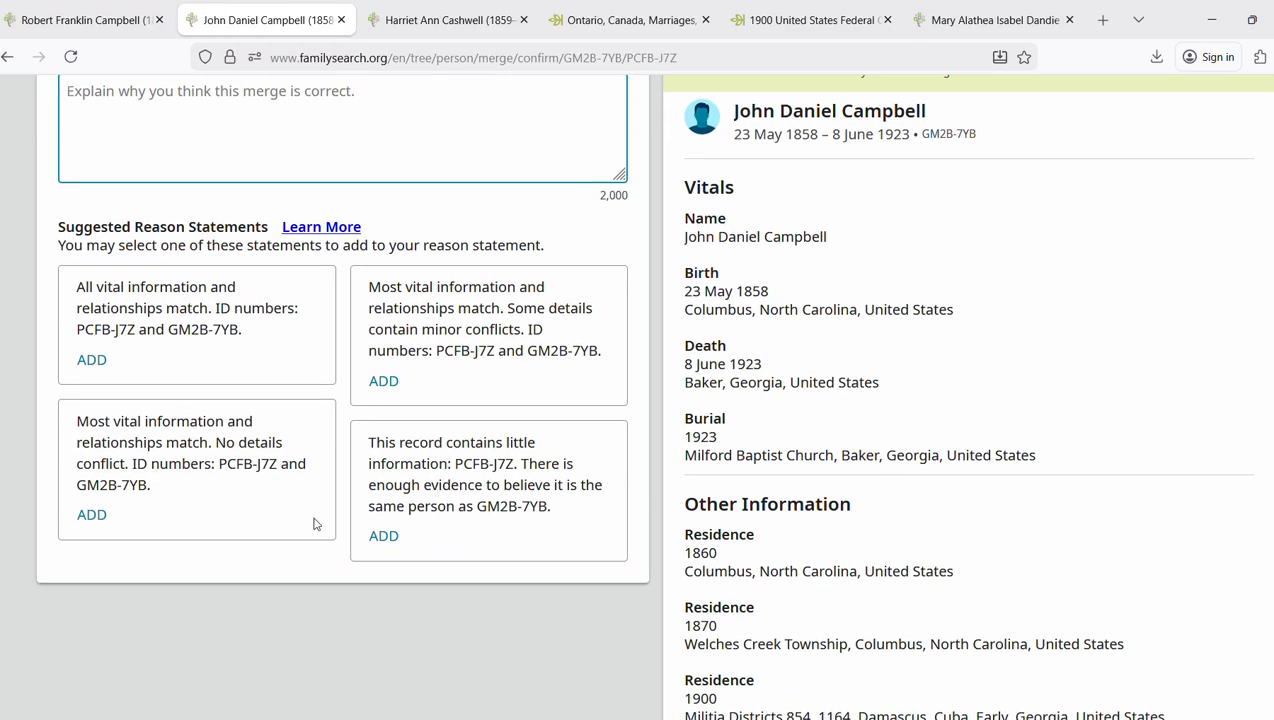
left_click(384, 537)
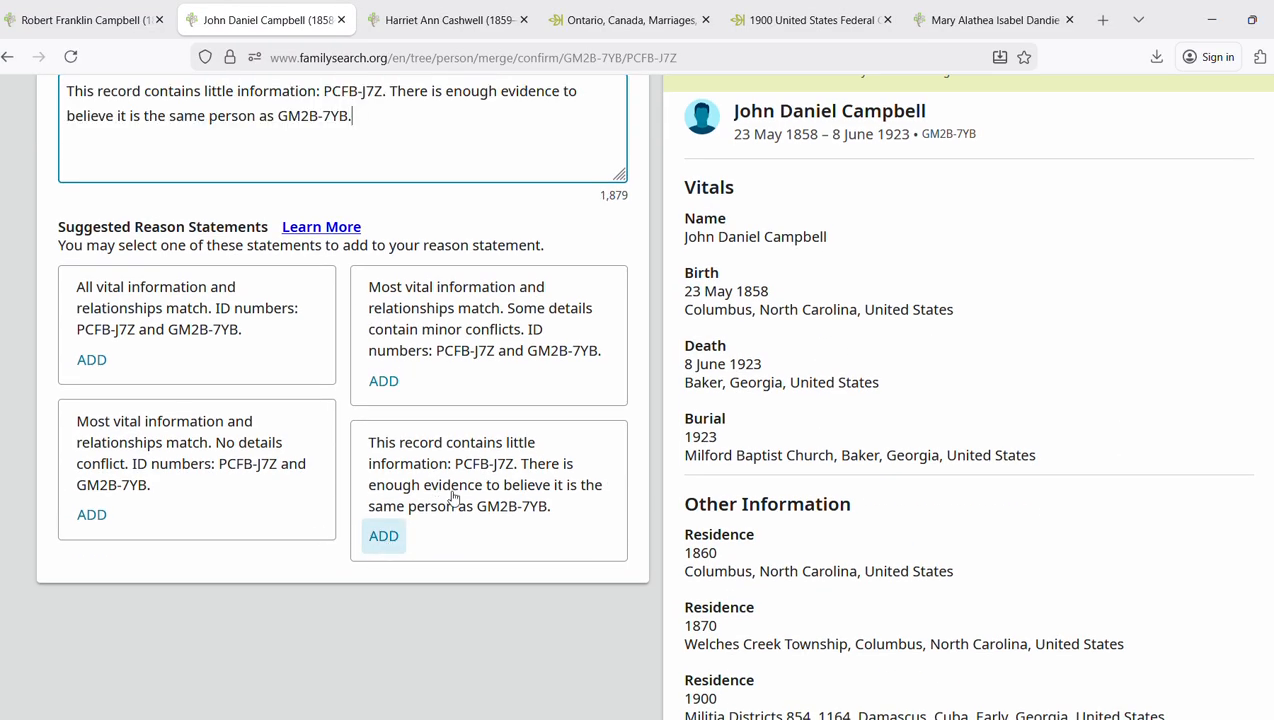
scroll(818, 400, "up", 3)
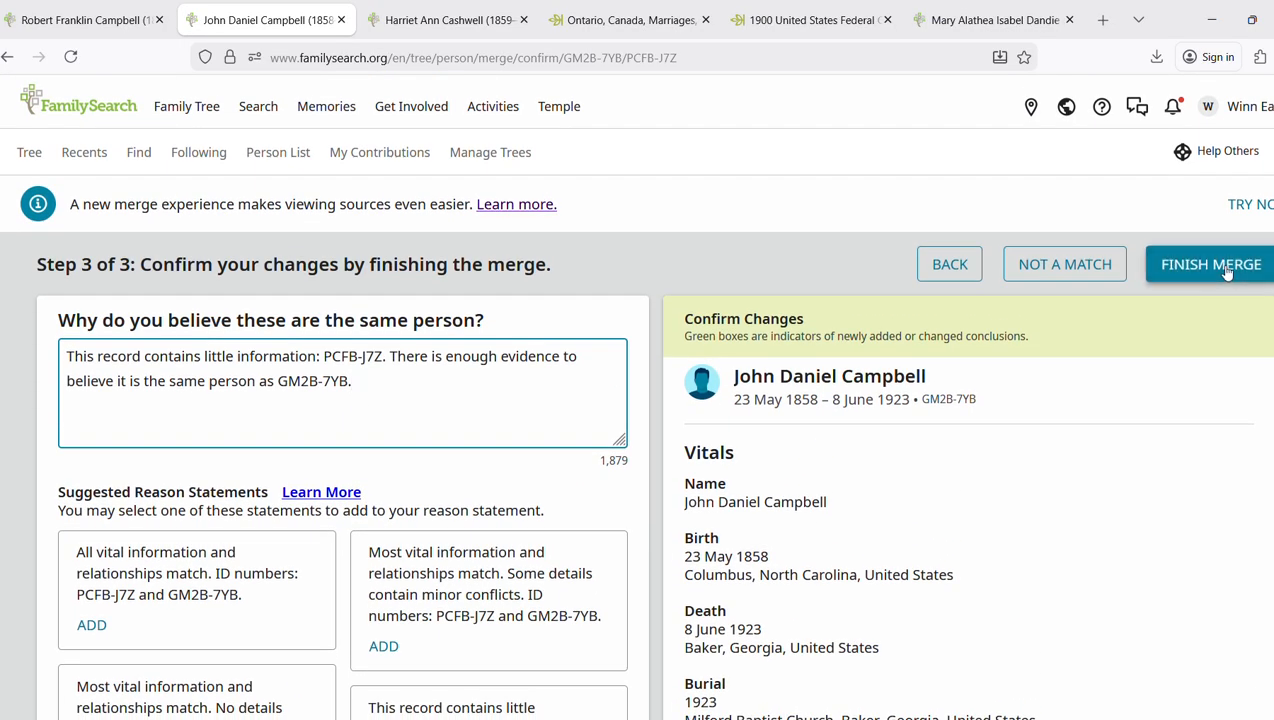
left_click(1227, 272)
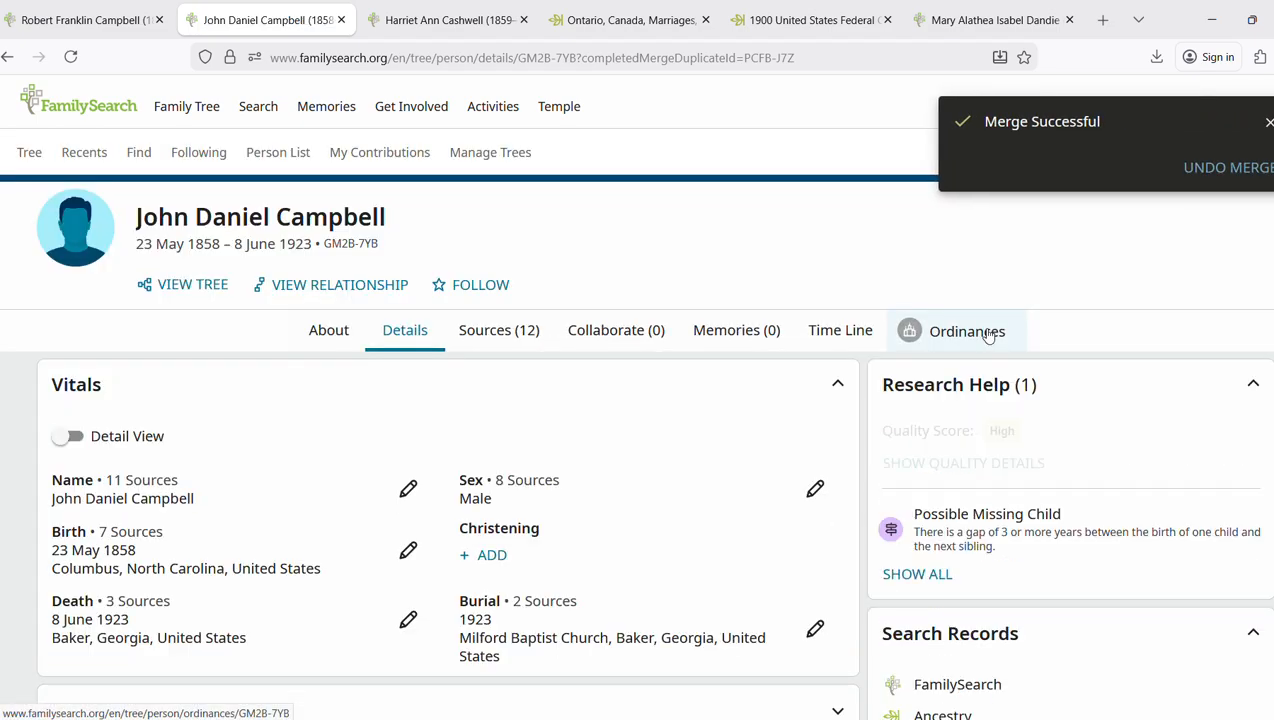
Check the children listed on the merged father's profile and the siblings on the husband's profile for a duplicate of the husband
scroll(988, 335, "down", 5)
scroll(988, 335, "down", 3)
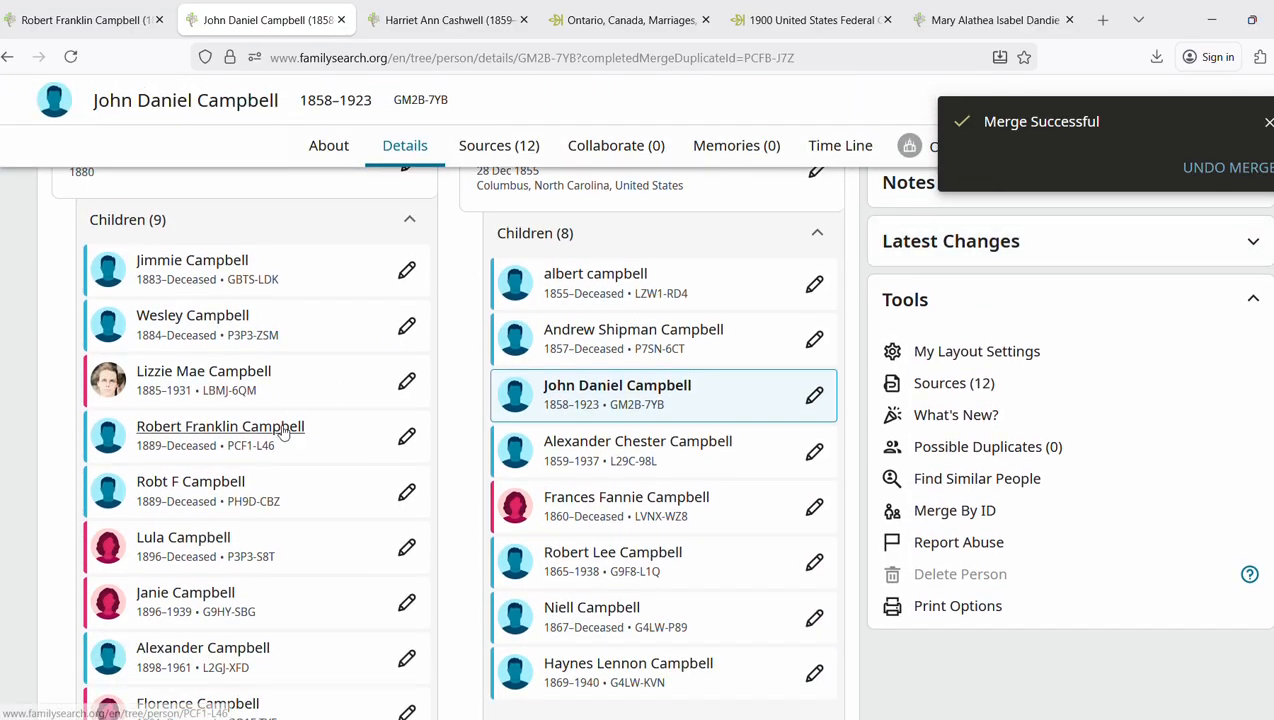
mouse_move(293, 427)
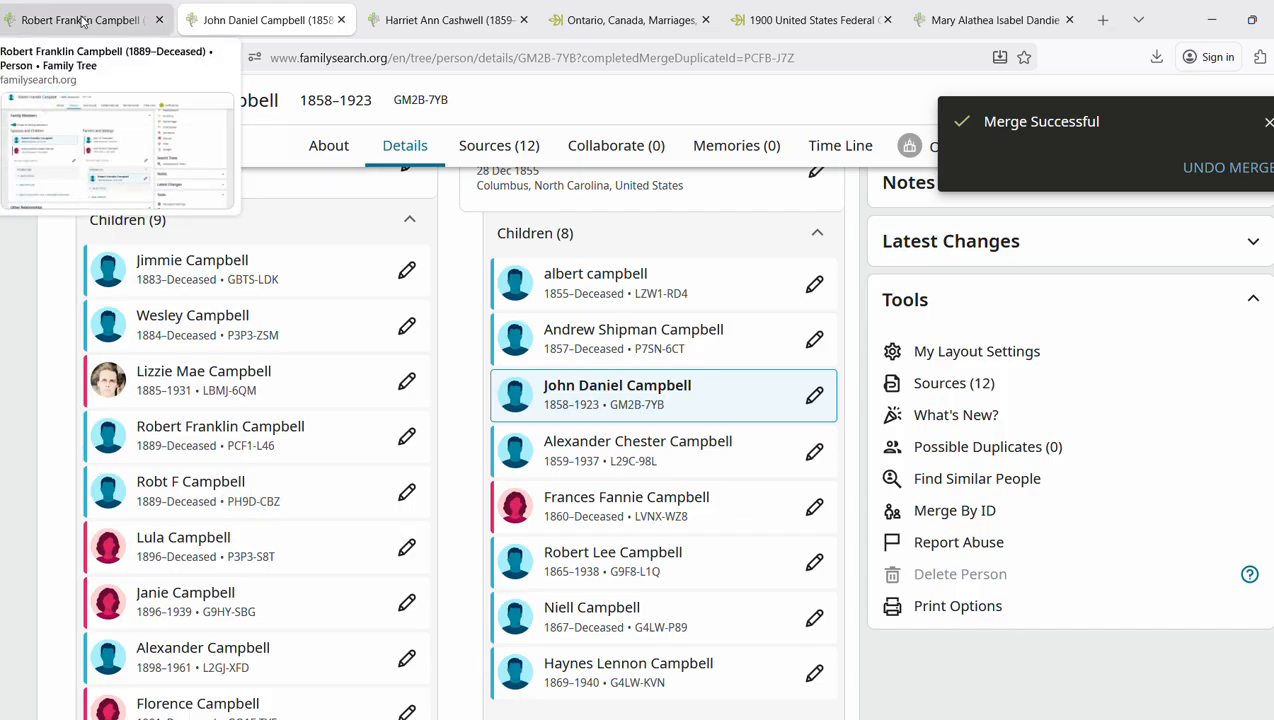
left_click(105, 22)
scroll(771, 482, "up", 5)
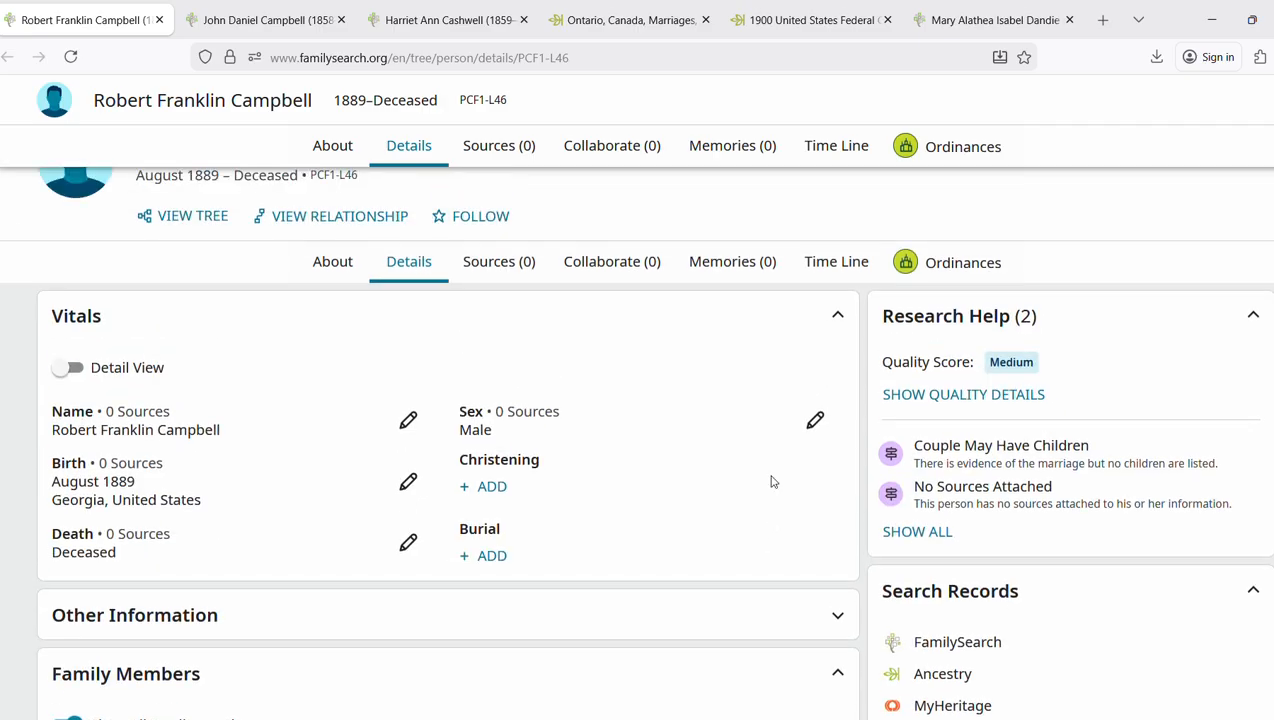
scroll(771, 483, "down", 4)
scroll(771, 482, "down", 4)
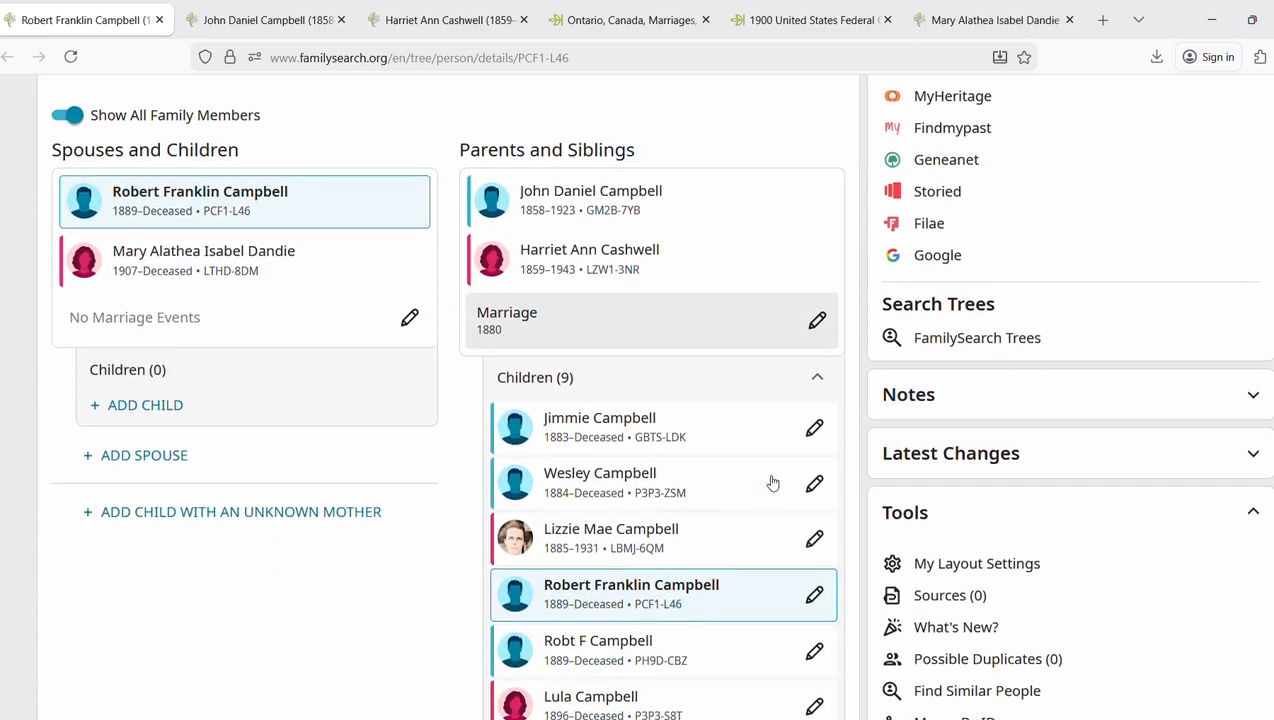
scroll(771, 482, "down", 3)
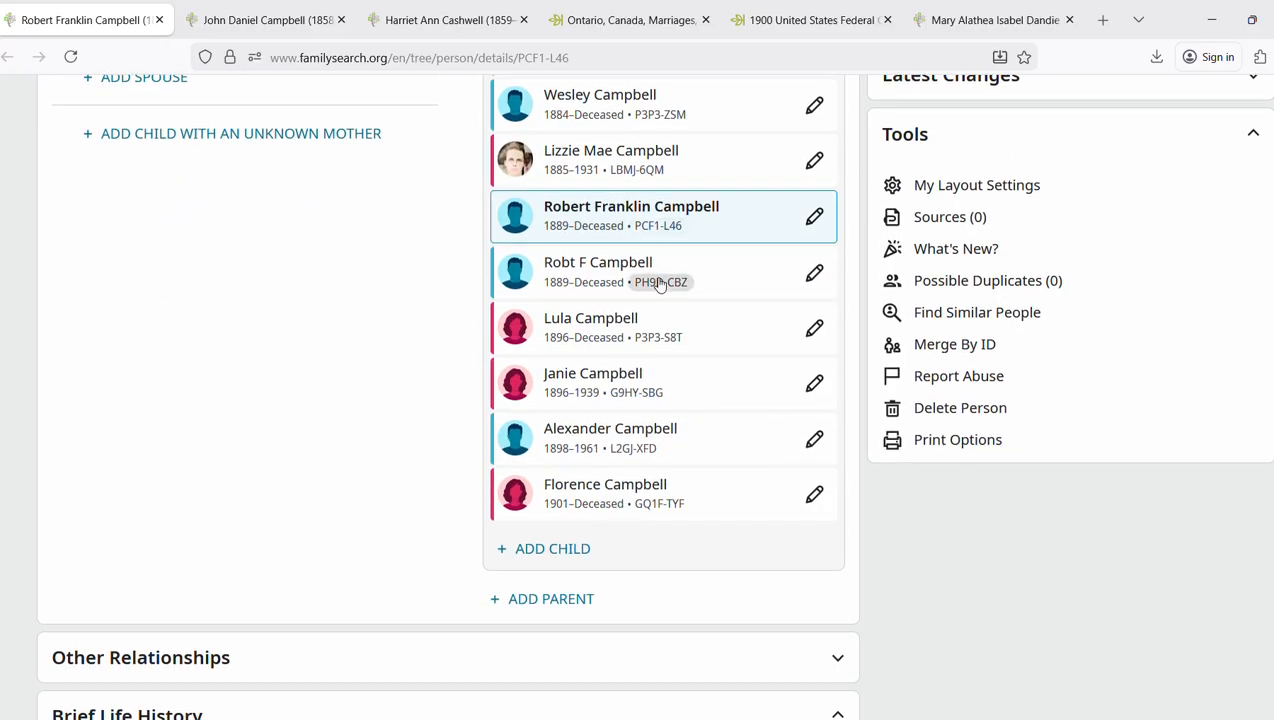
Copy the person ID of the sibling entry that duplicates the husband and start a merge by ID from the husband's profile
left_click(655, 282)
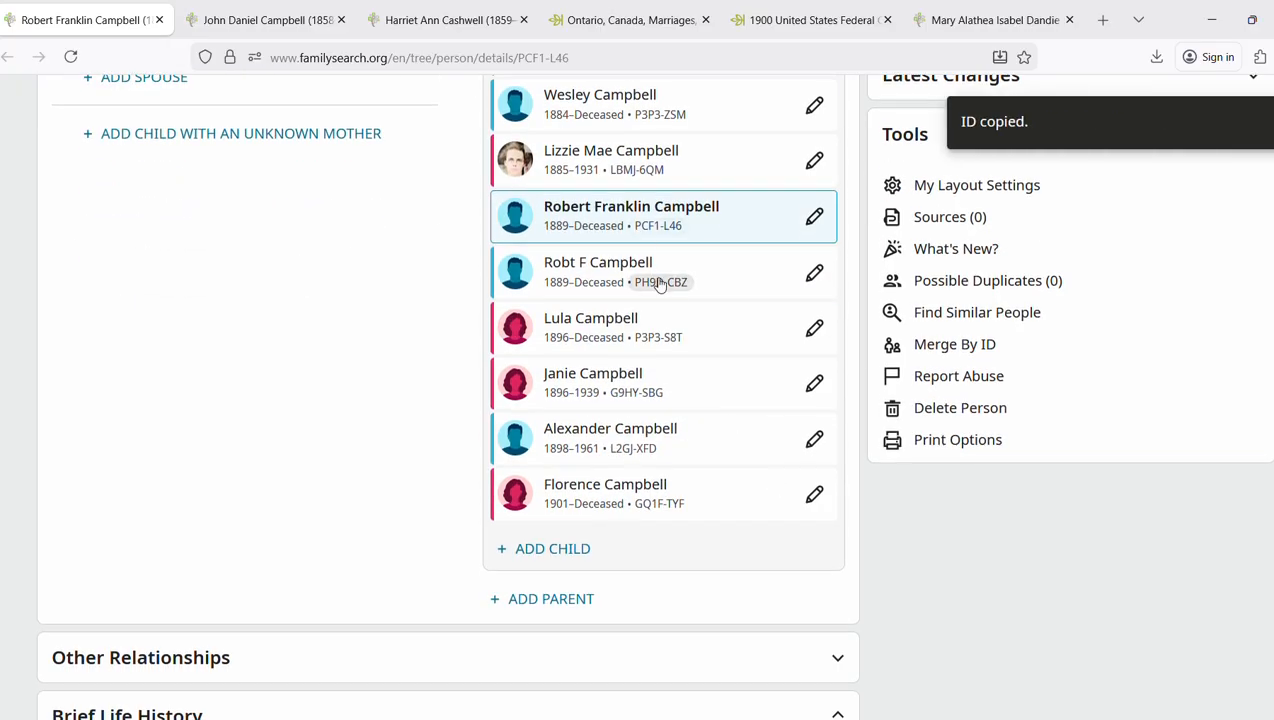
left_click(960, 346)
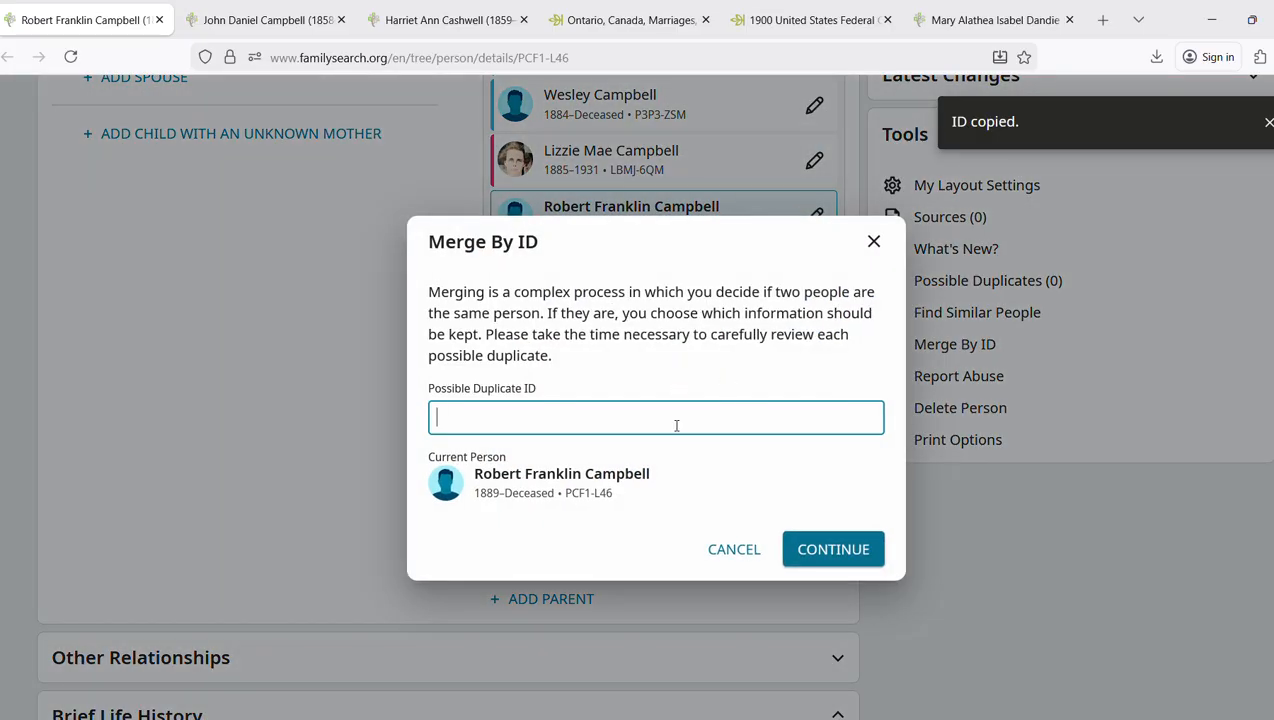
left_click(833, 549)
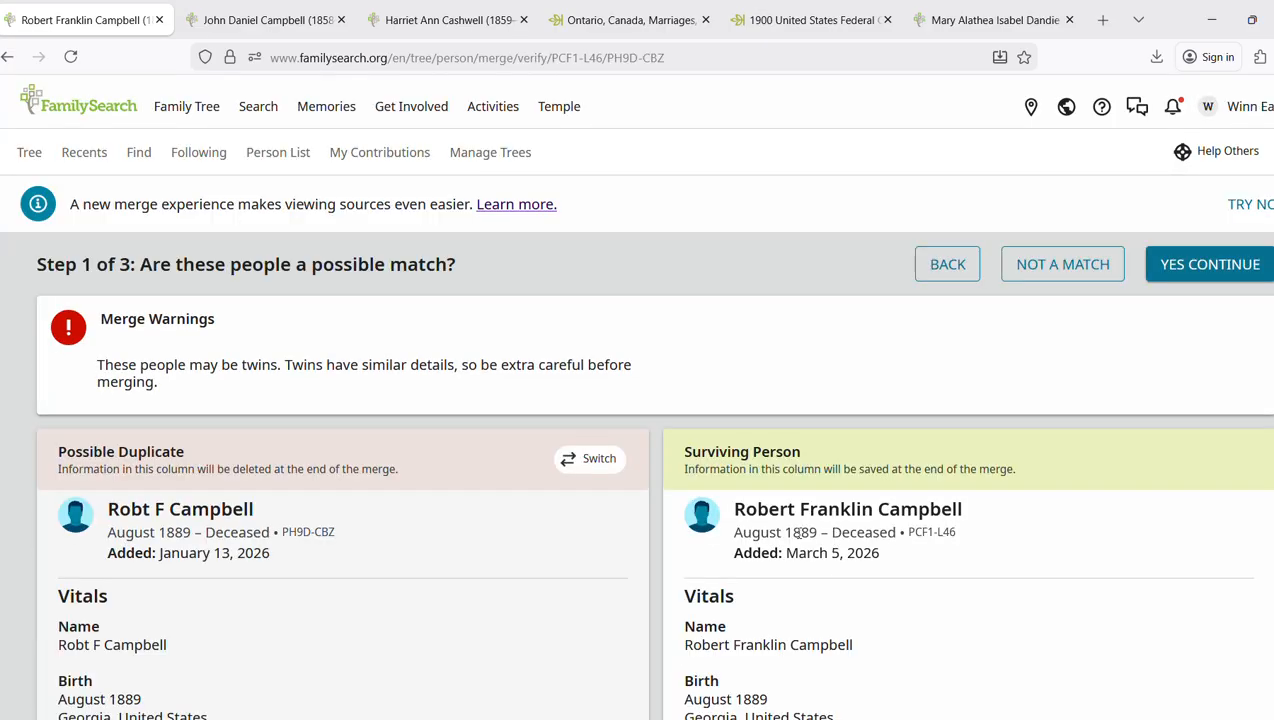
Compare the husband's record with the possible duplicate's vitals and other information in the merge review
scroll(618, 534, "down", 3)
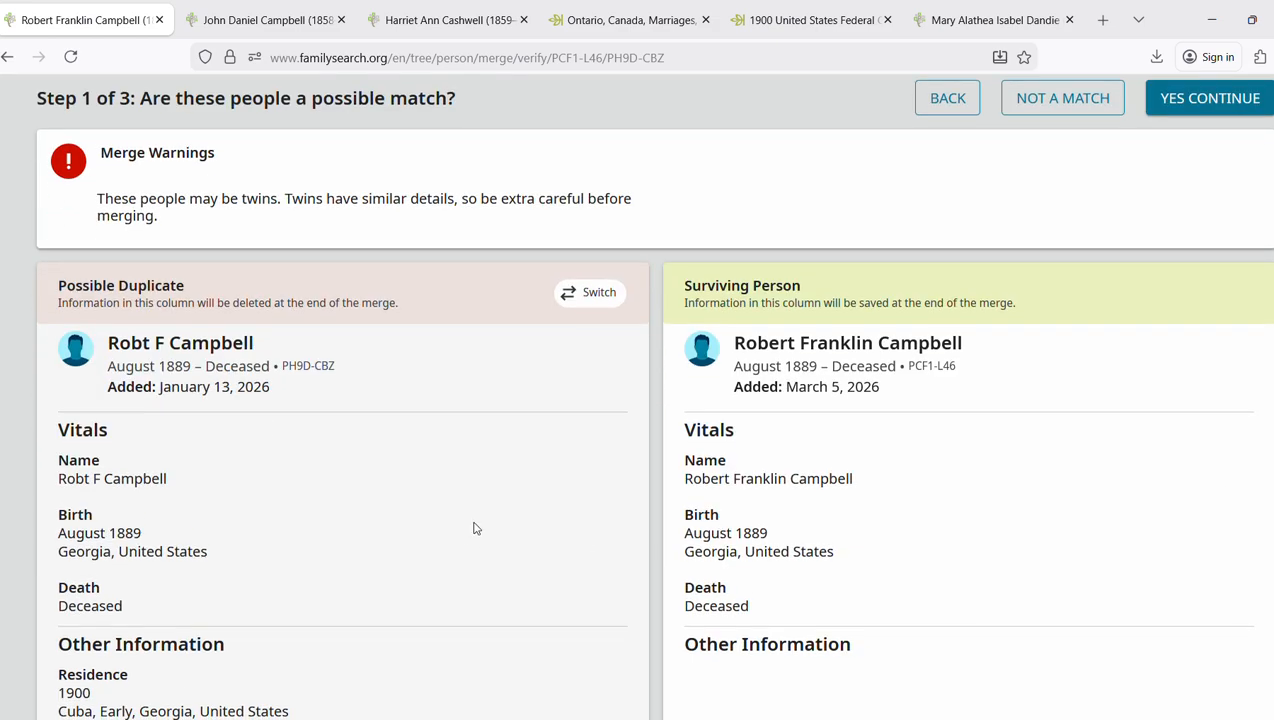
scroll(475, 529, "down", 3)
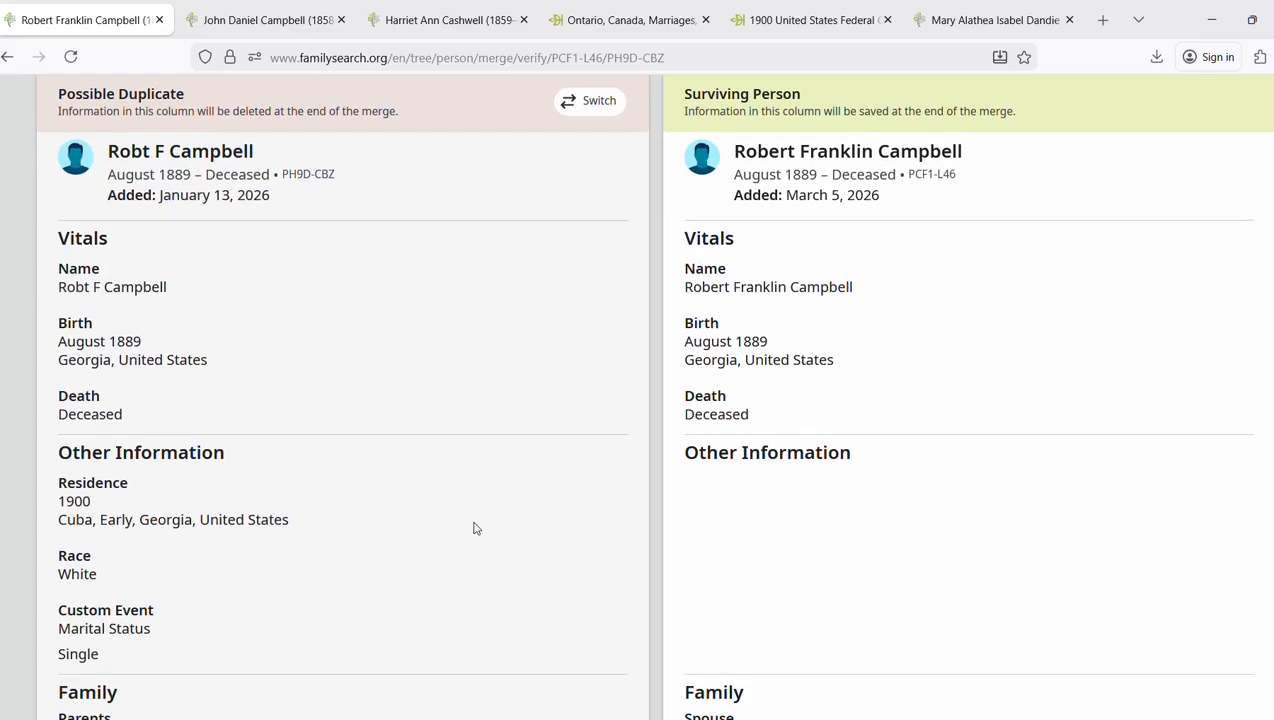
scroll(475, 529, "up", 5)
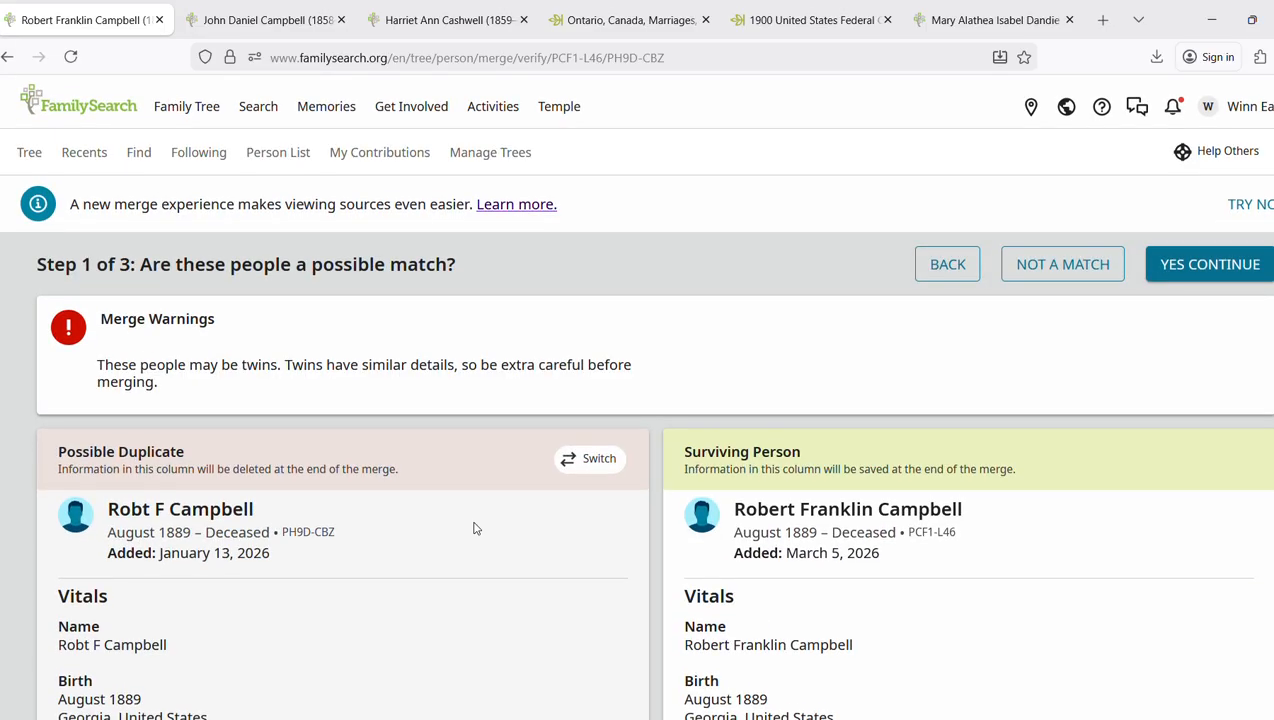